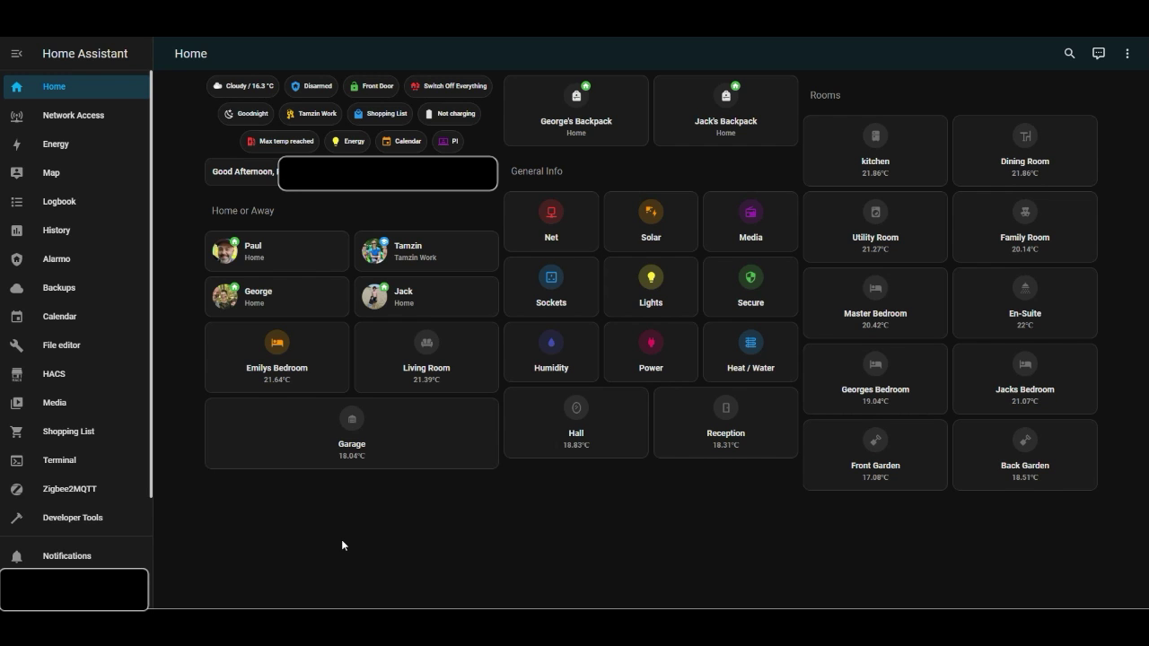
Search the automations for 'blind' and open the bedroom 'Open Windows Blind (Weekdays Mornings)' automation.
scroll(110, 418, "down", 1)
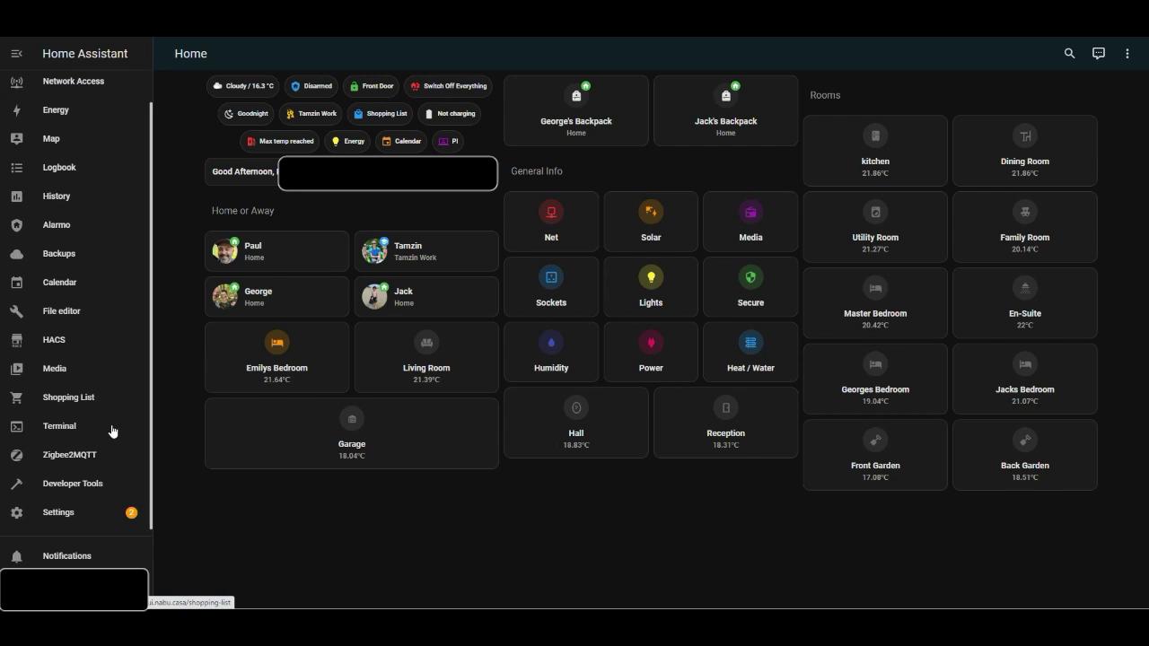
left_click(74, 512)
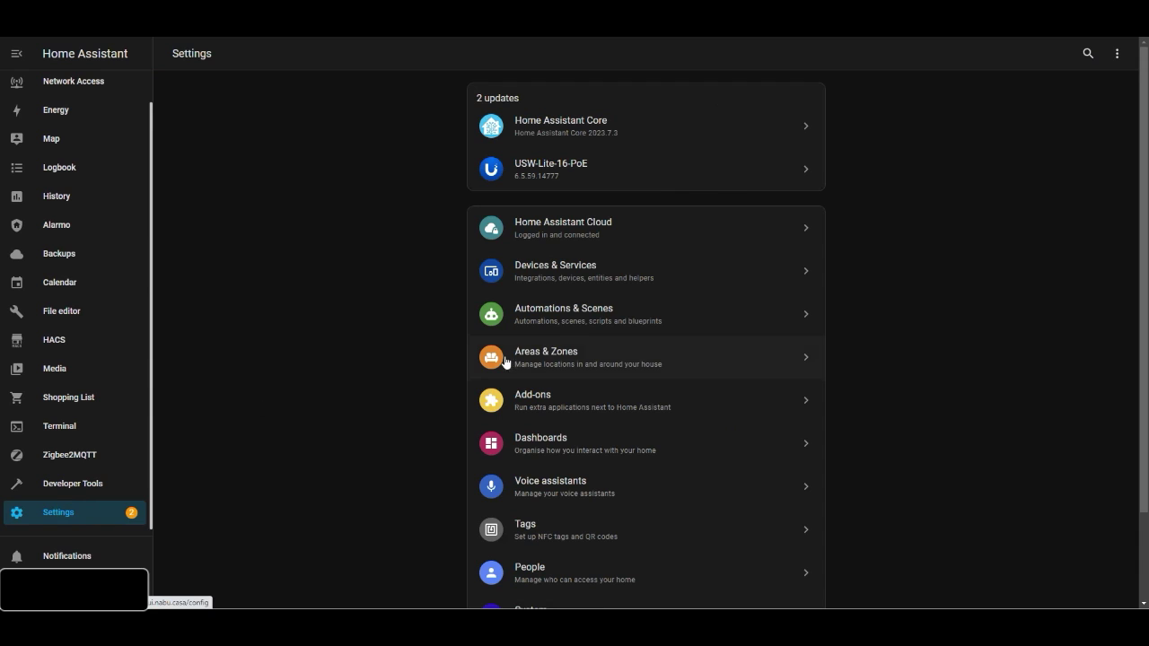
left_click(561, 326)
left_click(671, 93)
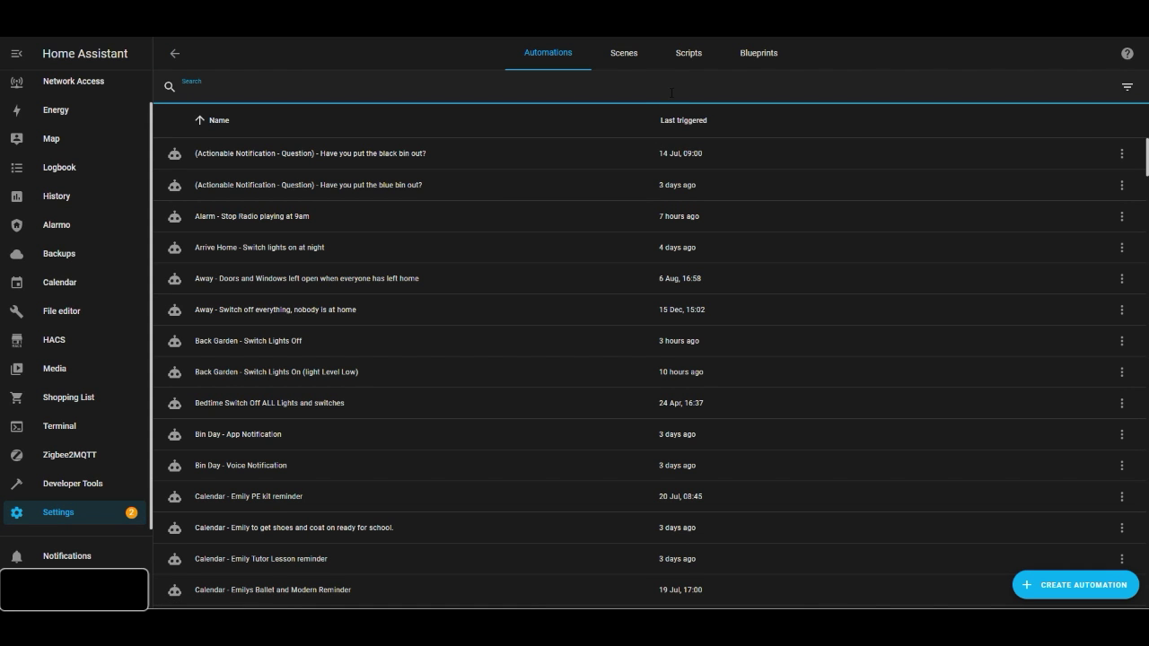
type("blind")
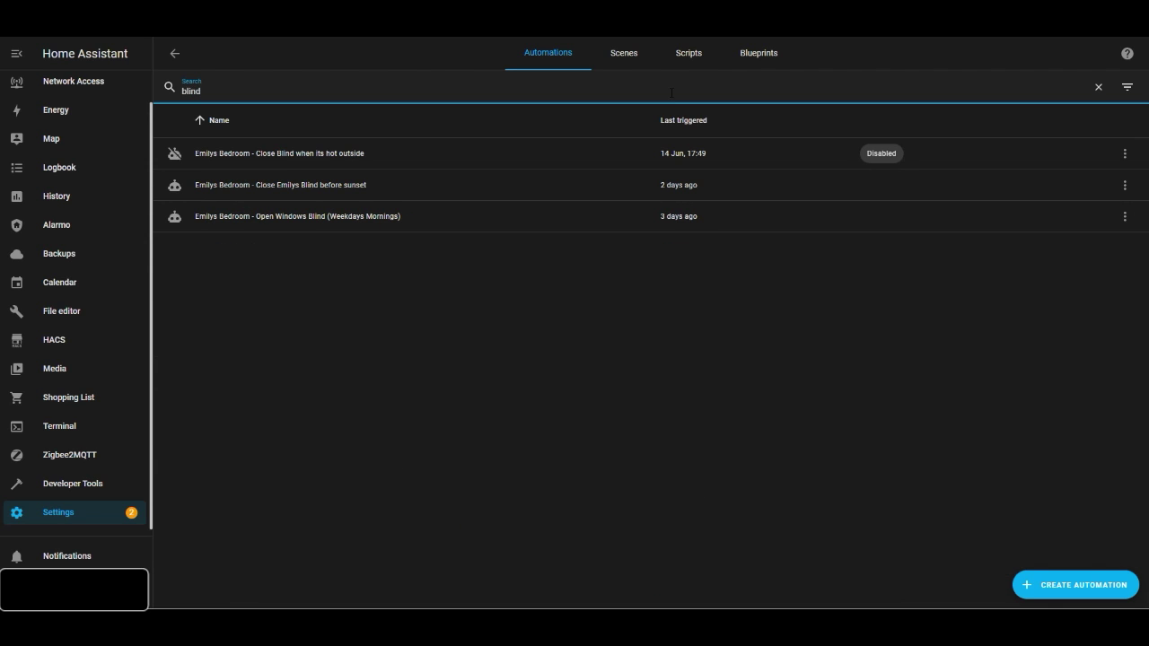
left_click(457, 218)
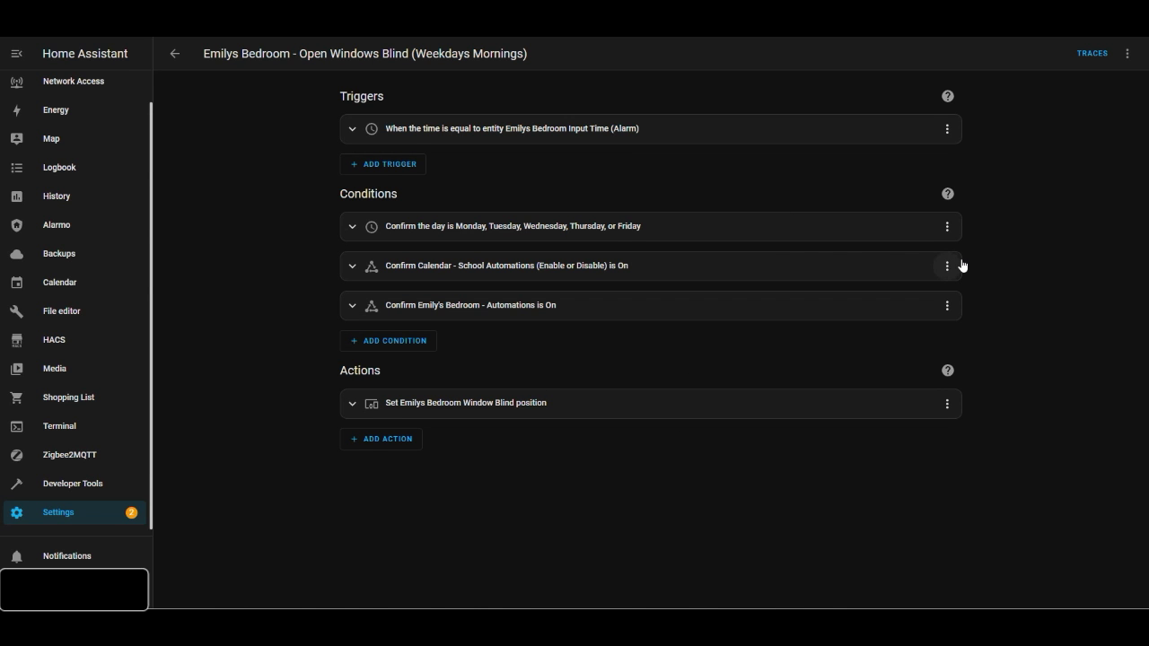
Duplicate the weekday-mornings blind automation as a new automation.
left_click(1127, 54)
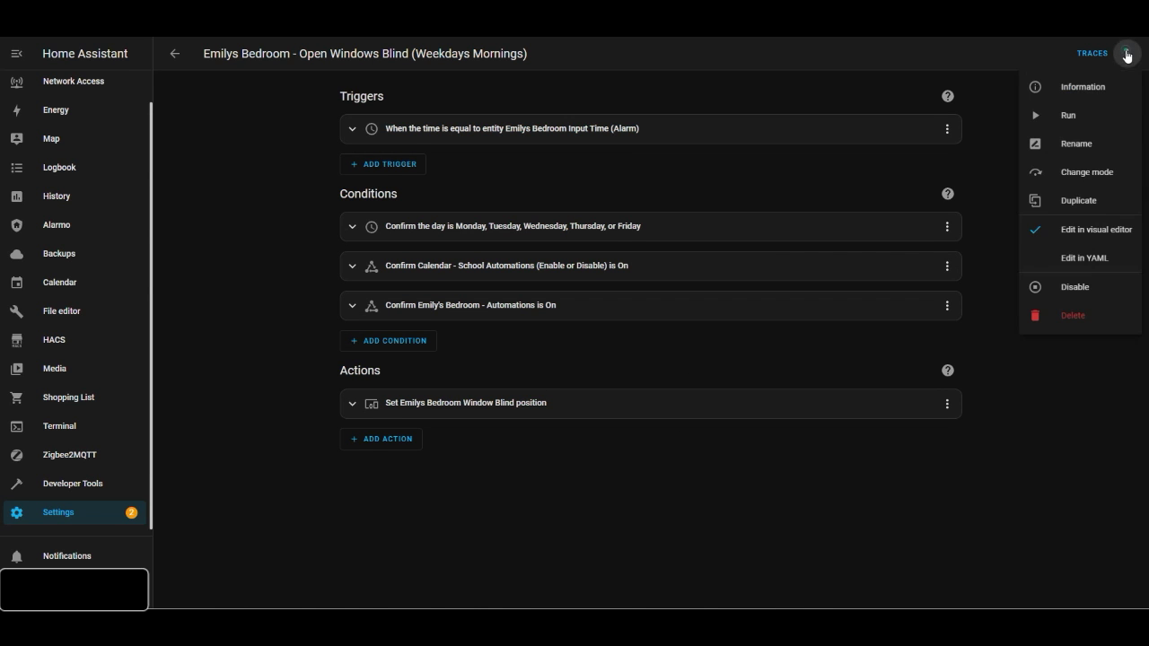
left_click(1088, 201)
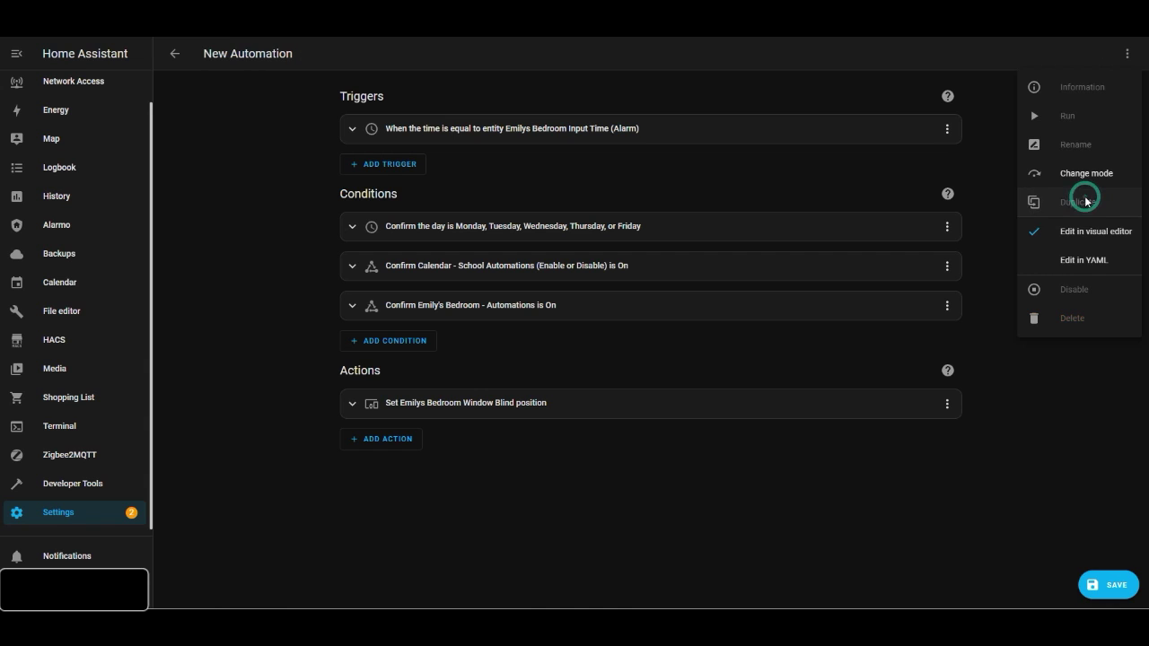
left_click(251, 431)
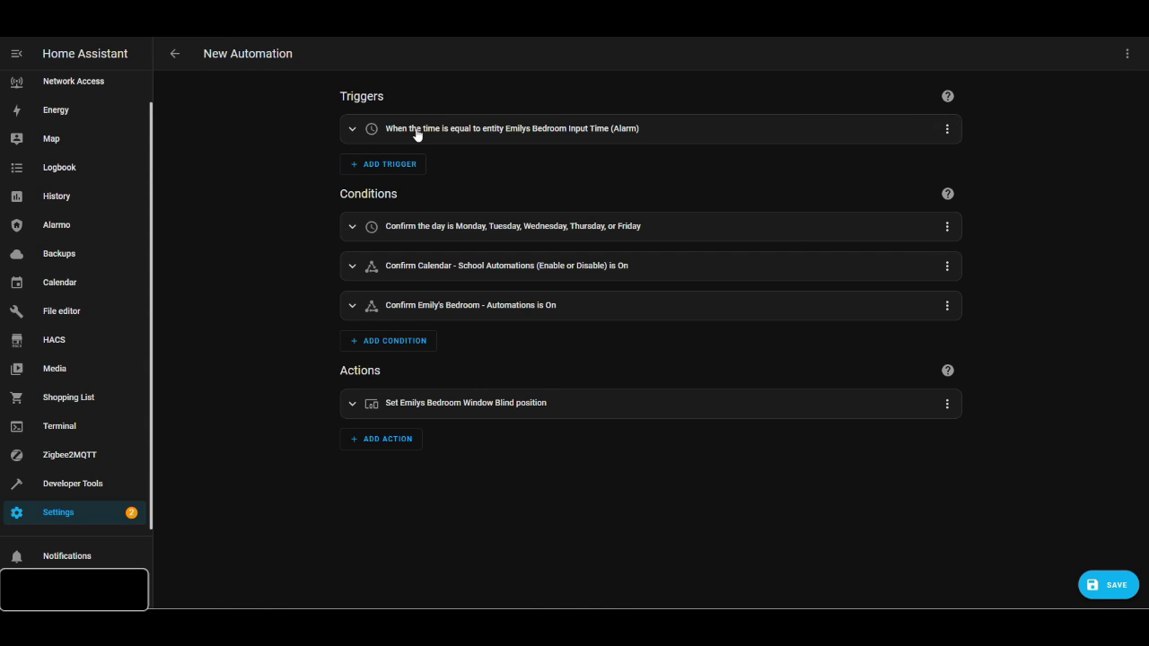
Replace the time trigger's date/time helper with the other child's 'Bedroom Input Time Helper (Alarm)'.
left_click(353, 131)
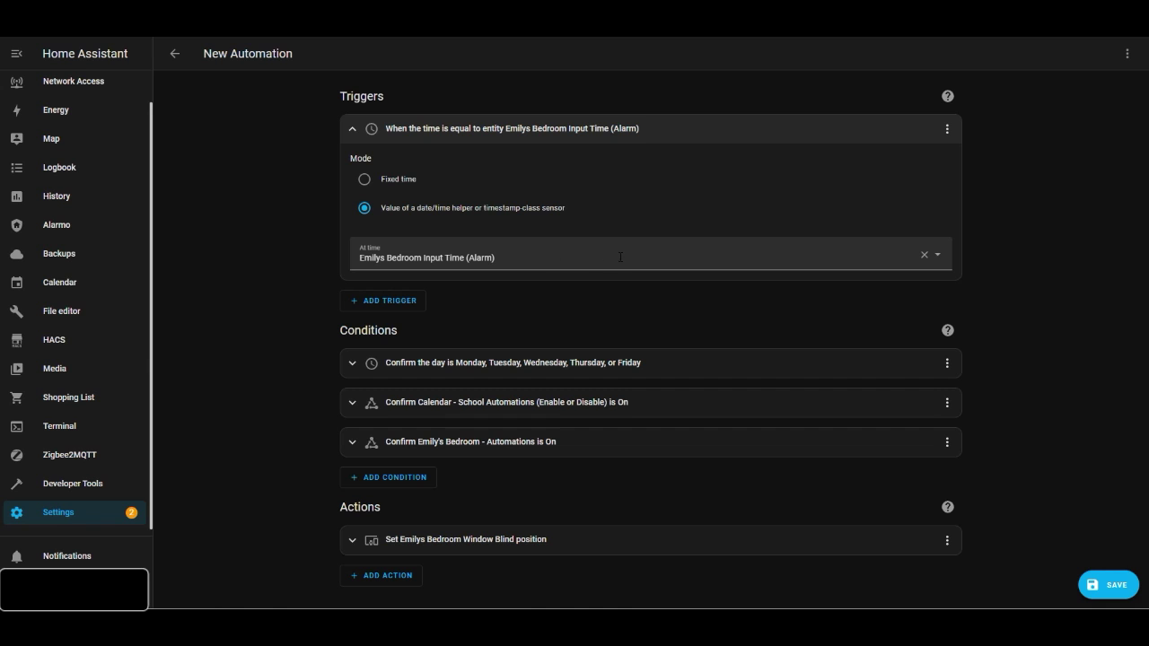
left_click(924, 255)
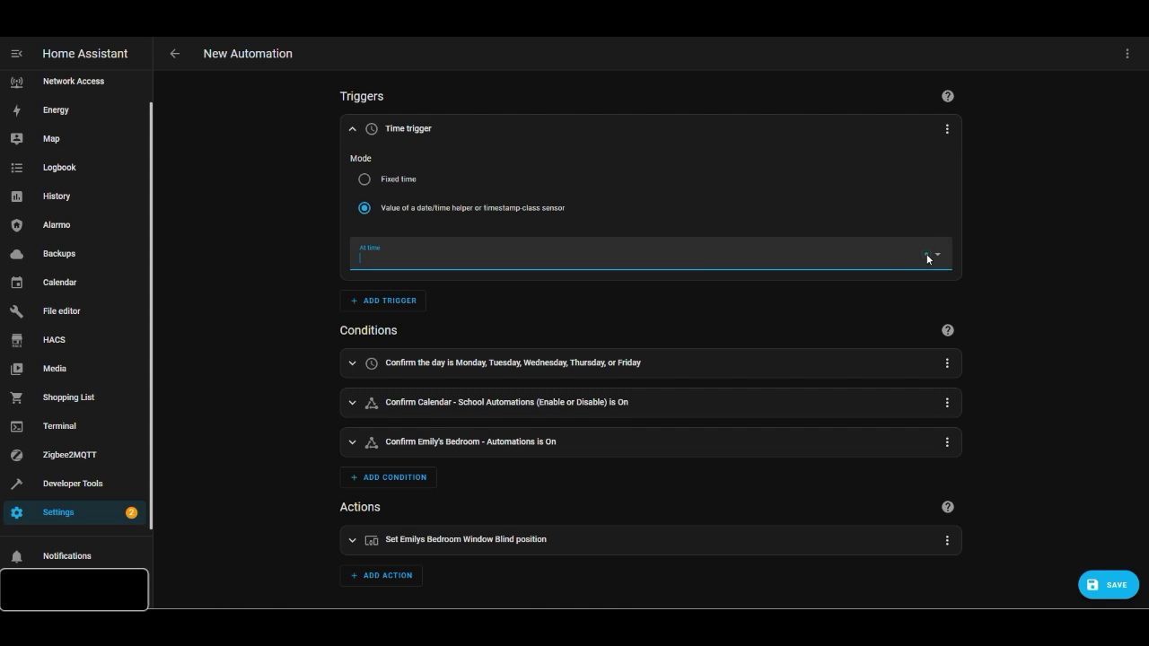
left_click(699, 259)
type("jacks")
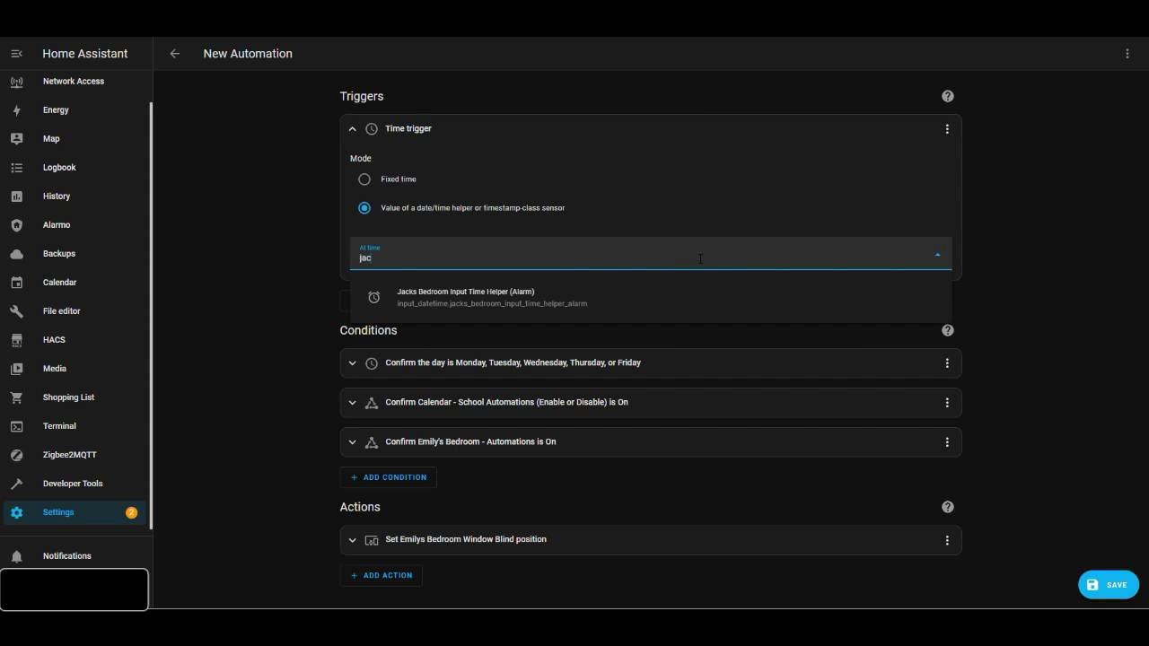
left_click(538, 301)
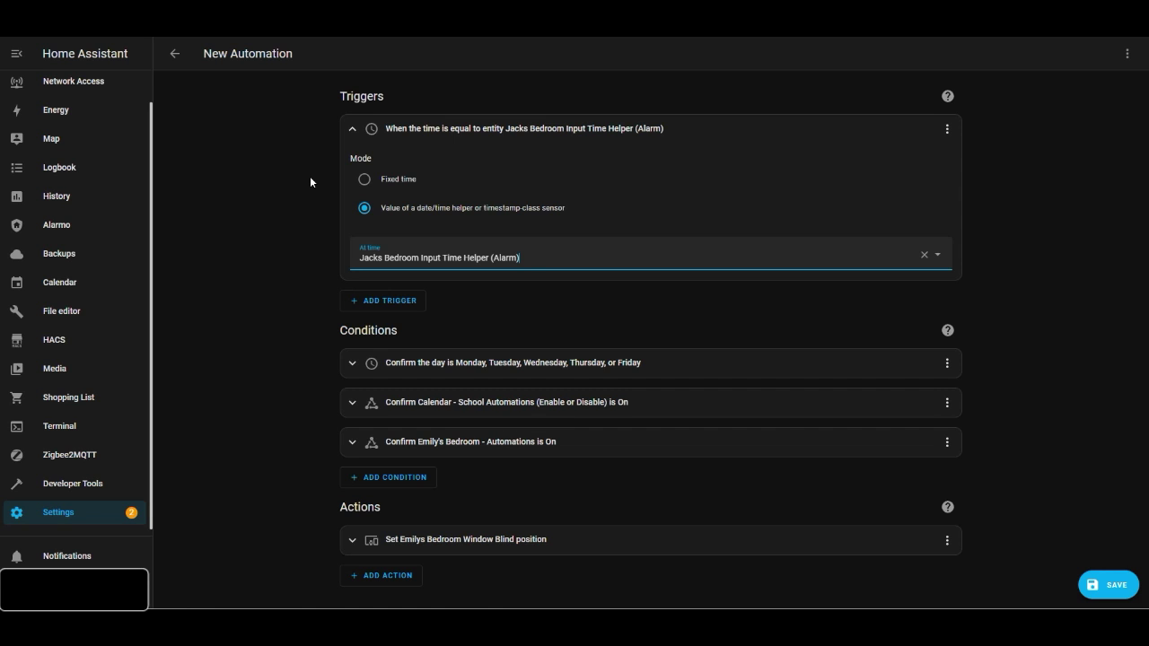
left_click(352, 129)
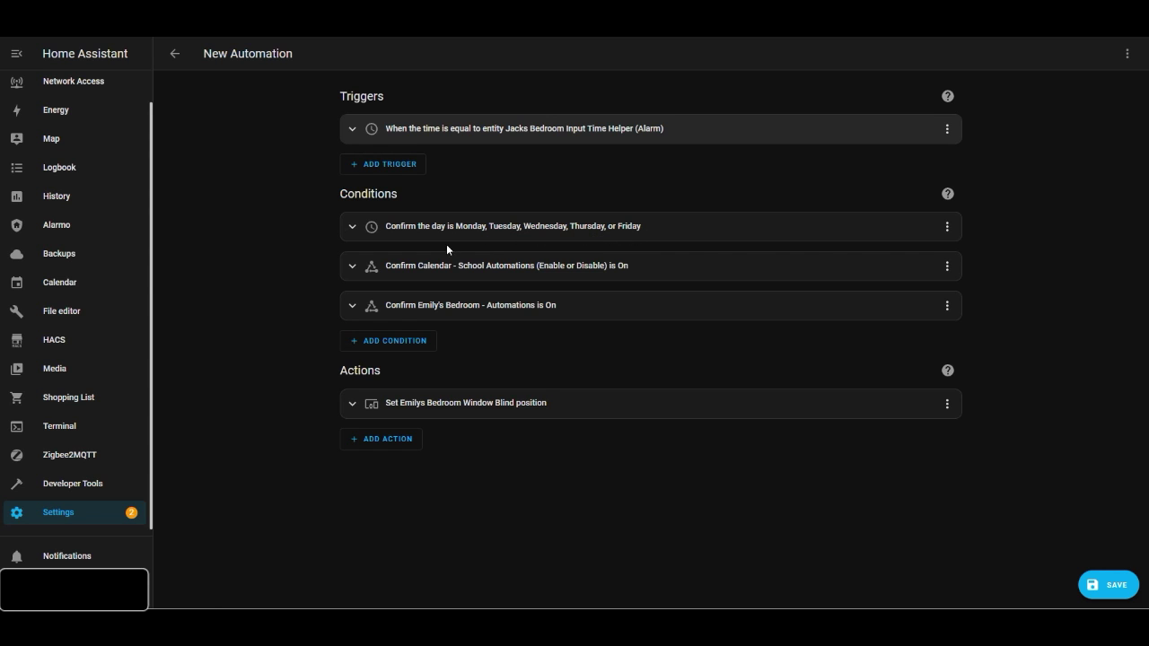
Review the Monday-to-Friday time condition's settings and test the condition.
left_click(352, 226)
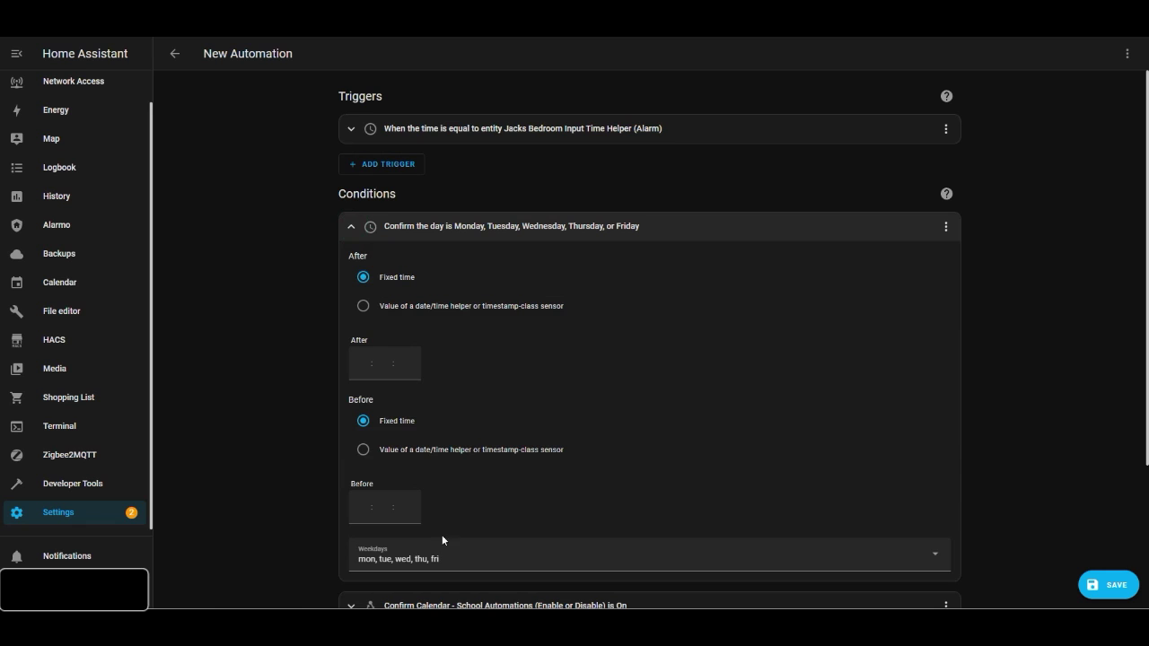
left_click(350, 227)
left_click(946, 227)
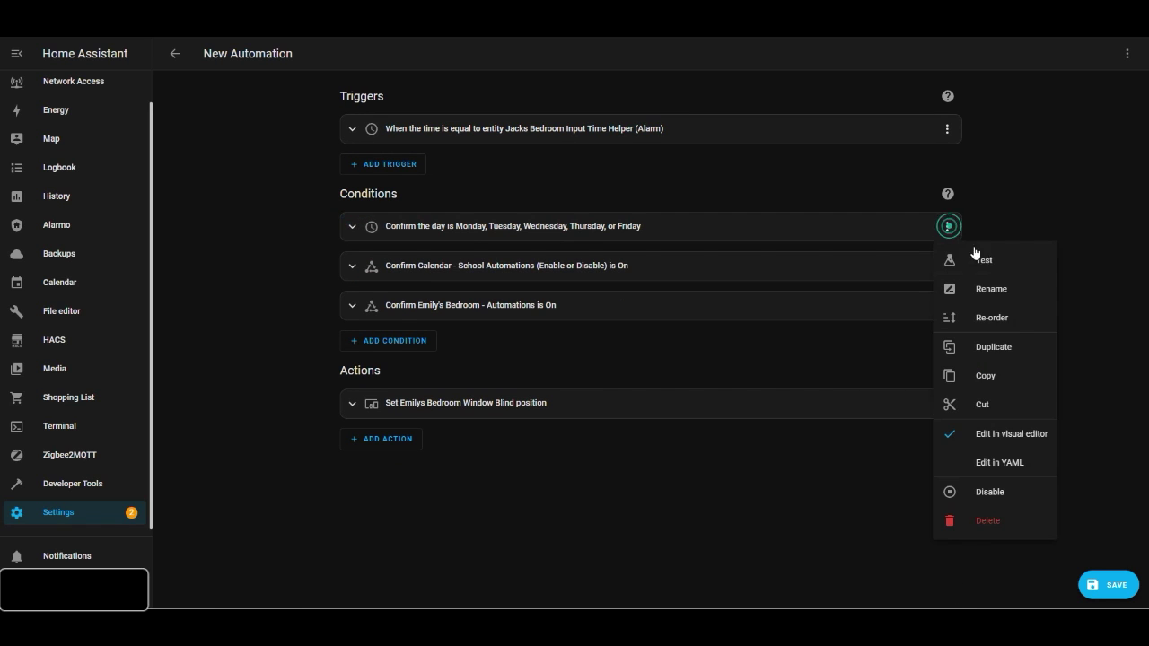
left_click(978, 259)
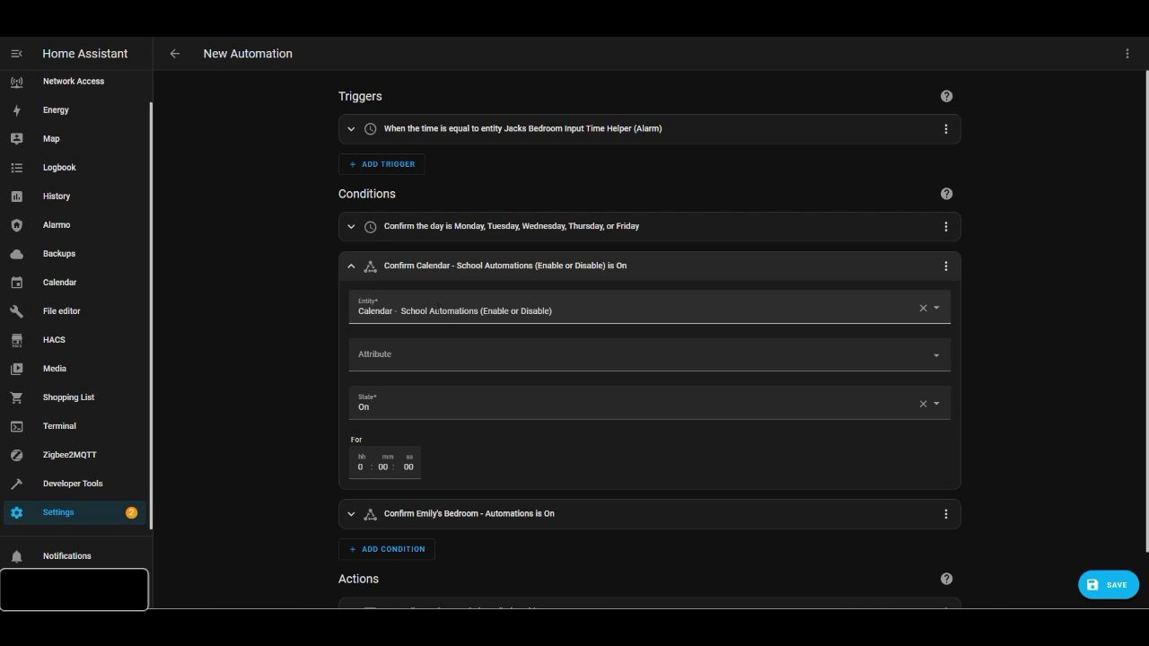
Test the 'Calendar - School Automations (Enable or Disable)' condition and review its settings.
left_click(351, 266)
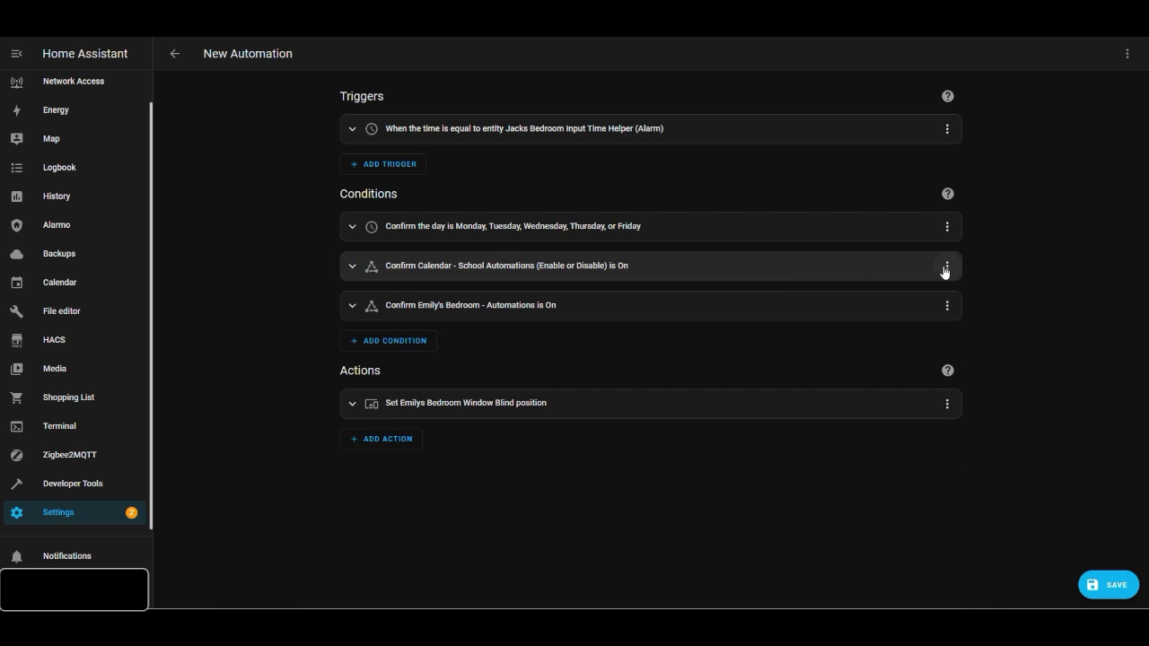
left_click(947, 267)
left_click(996, 303)
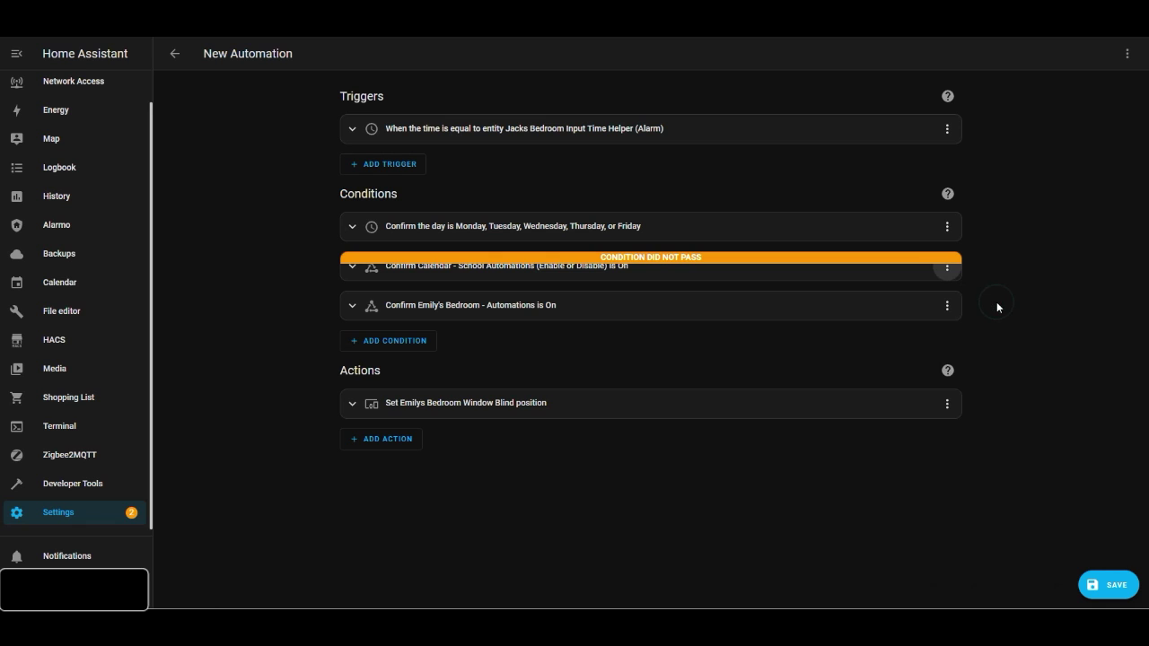
left_click(352, 267)
left_click(351, 267)
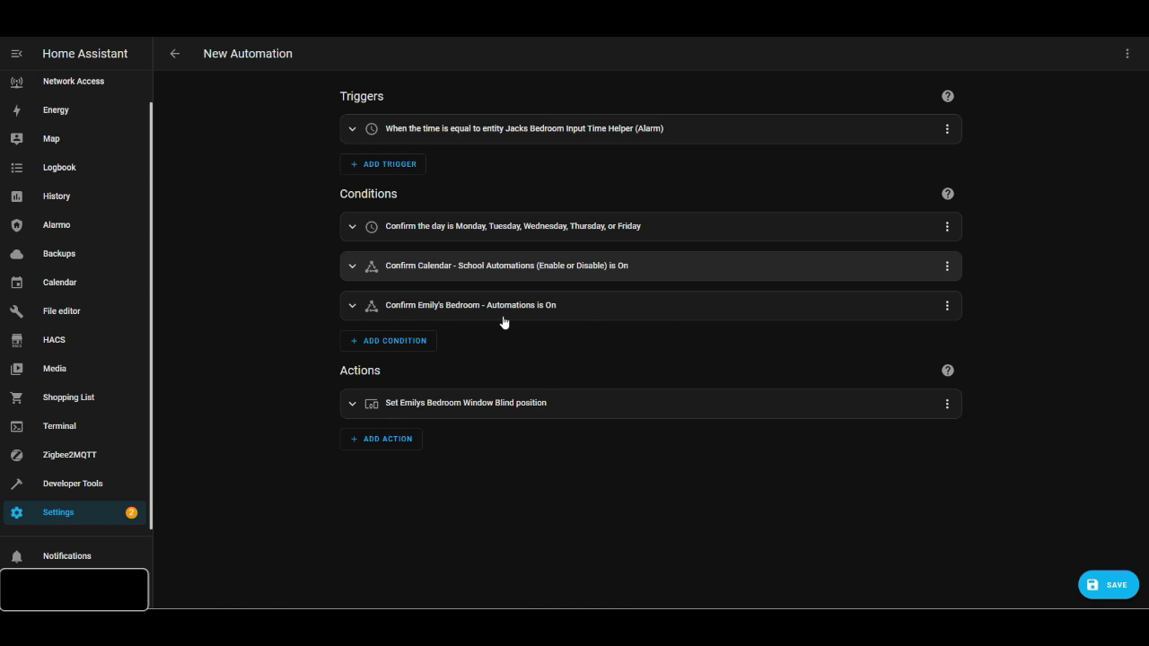
Change the third condition's entity to the 'Bedroom - Automations' helper of the same bedroom as the trigger, and test the condition.
left_click(351, 305)
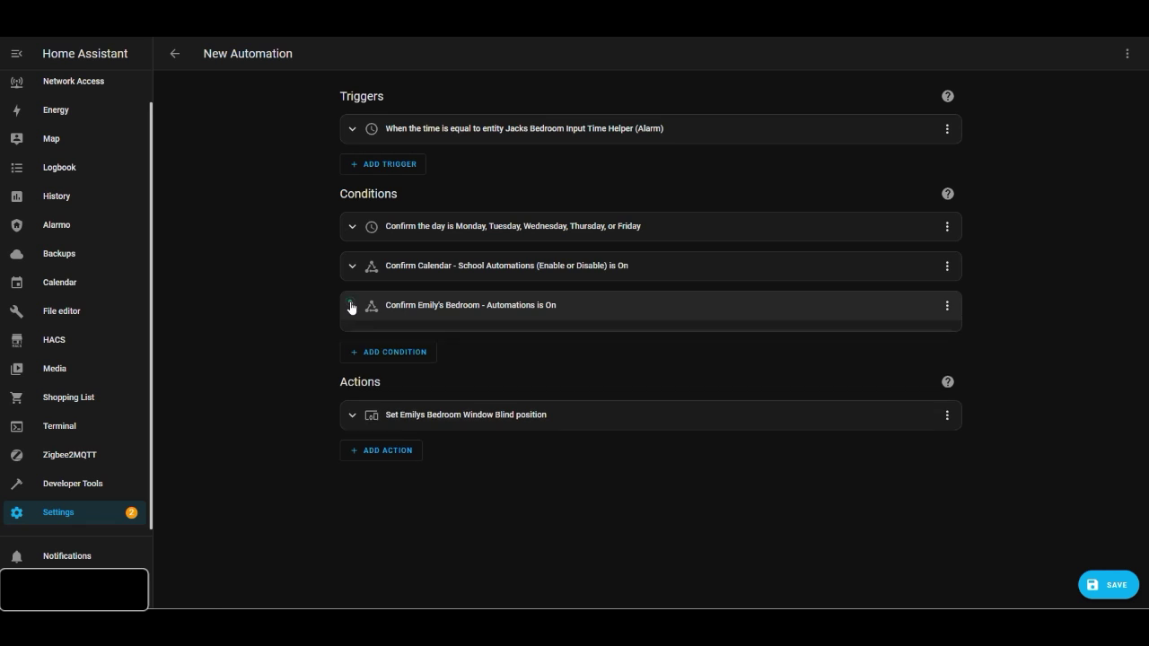
left_click(534, 348)
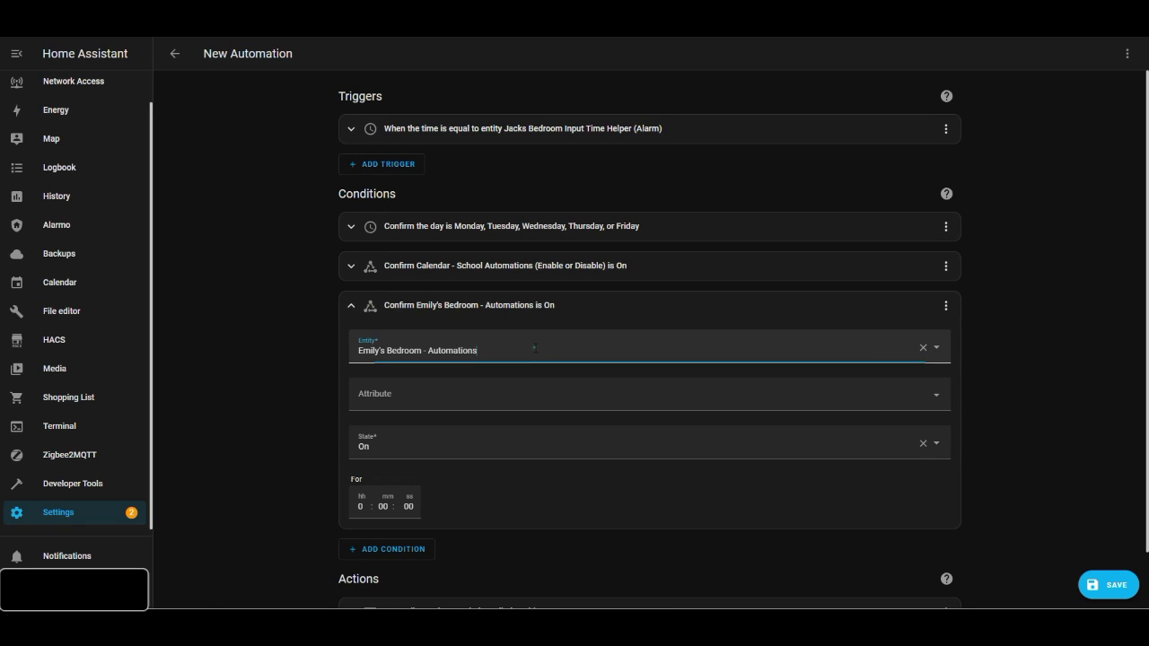
left_click_drag(476, 350, 339, 333)
key("BackSpace")
key("BackSpace")
key("BackSpace")
key("BackSpace")
key("BackSpace")
key("BackSpace")
key("BackSpace")
key("BackSpace")
key("BackSpace")
key("BackSpace")
key("BackSpace")
key("BackSpace")
key("BackSpace")
key("BackSpace")
key("BackSpace")
key("BackSpace")
key("BackSpace")
key("BackSpace")
key("BackSpace")
key("BackSpace")
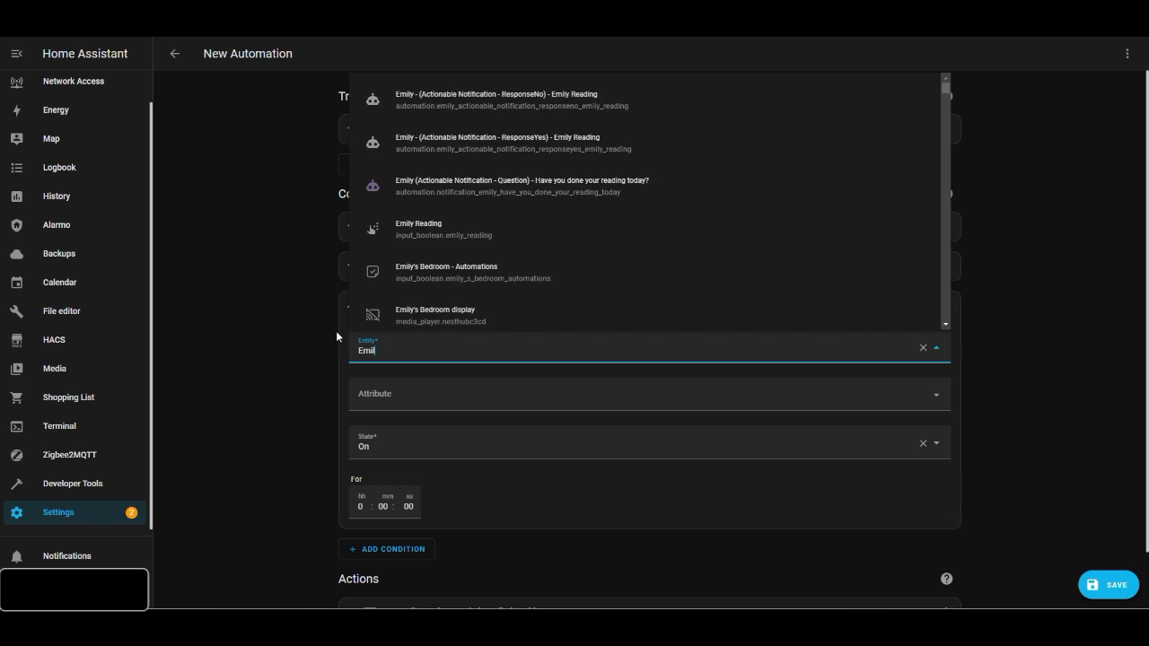
key("BackSpace")
key("BackSpace")
key("BackSpace")
key("BackSpace")
type("jack b")
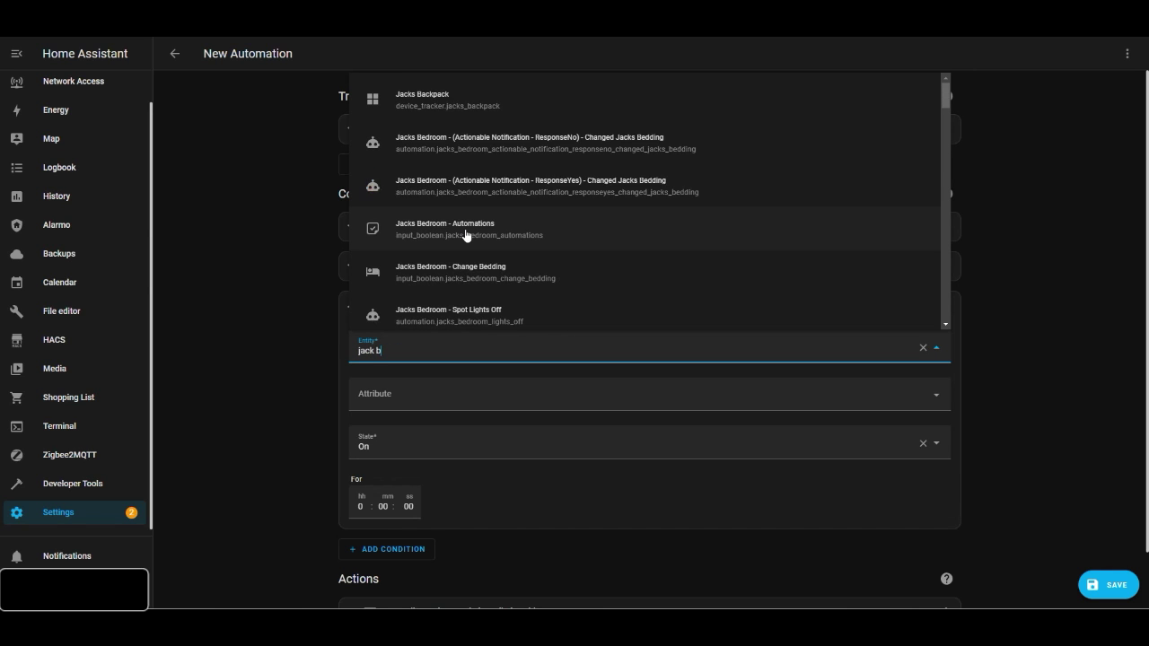
type("edroom - ")
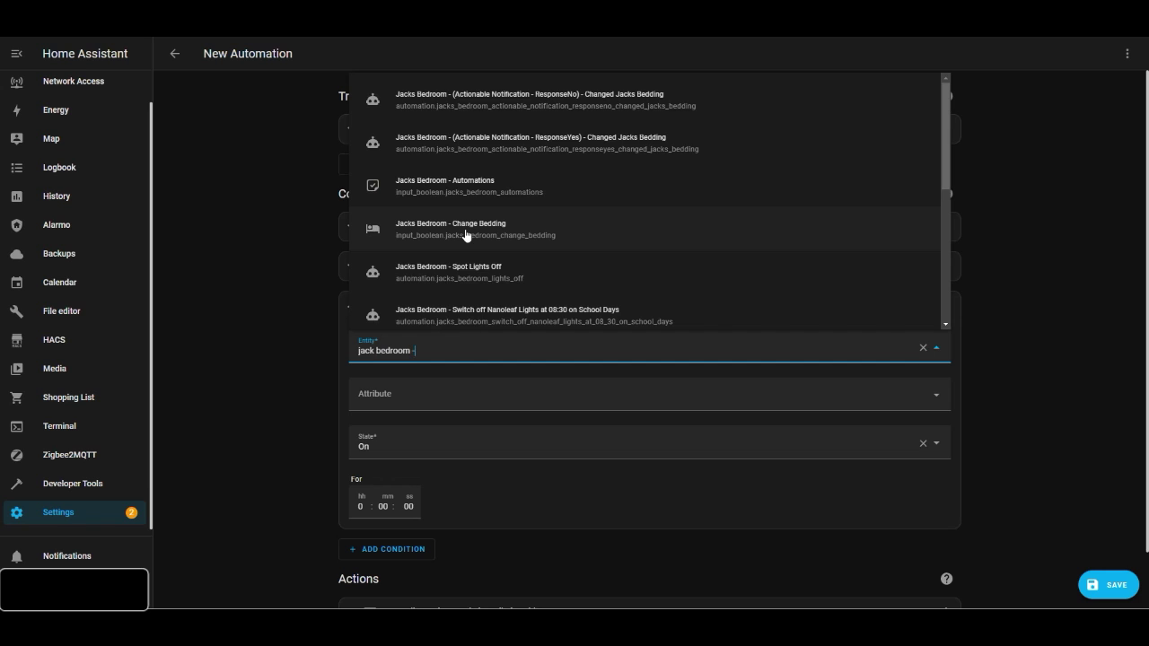
type("au")
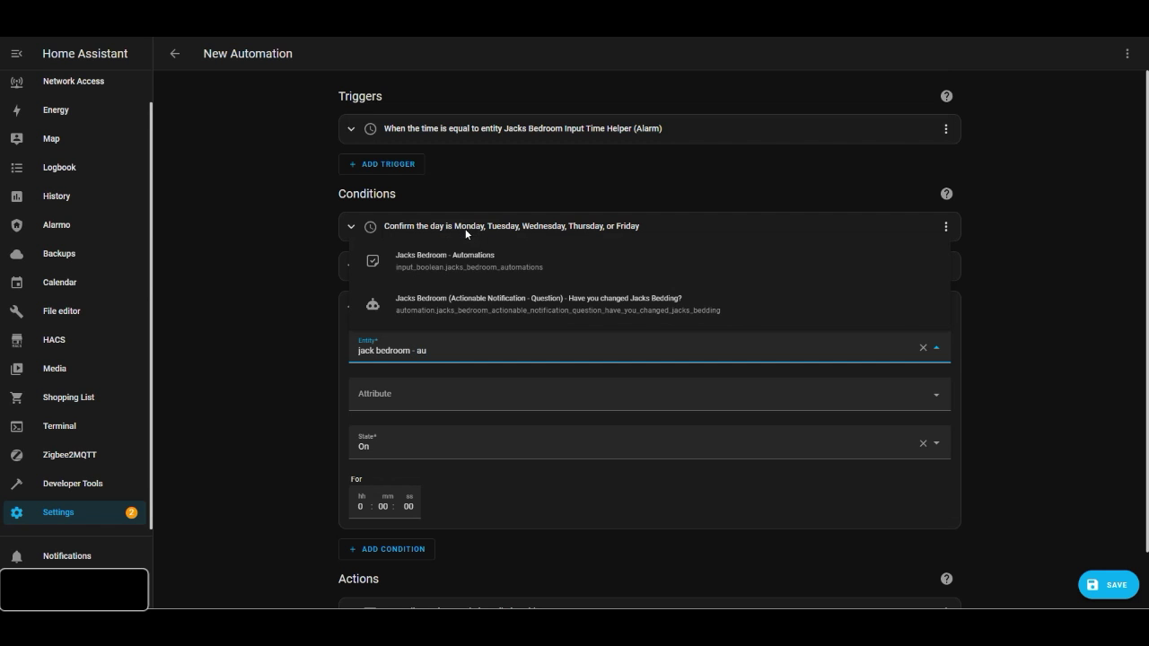
left_click(467, 260)
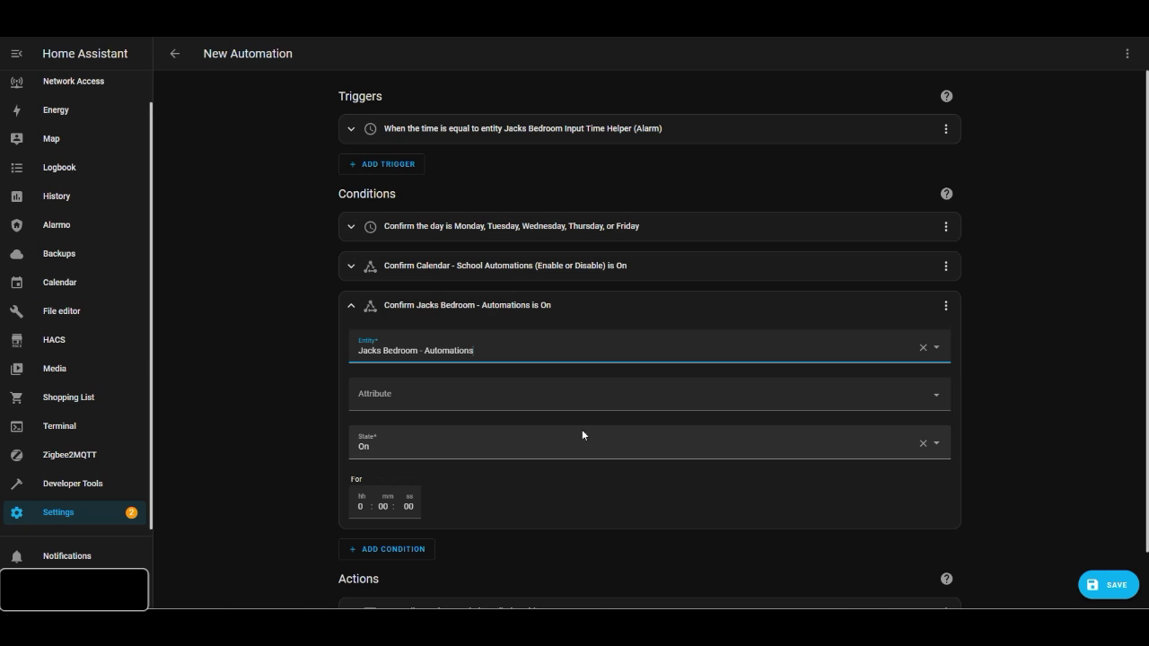
left_click(350, 305)
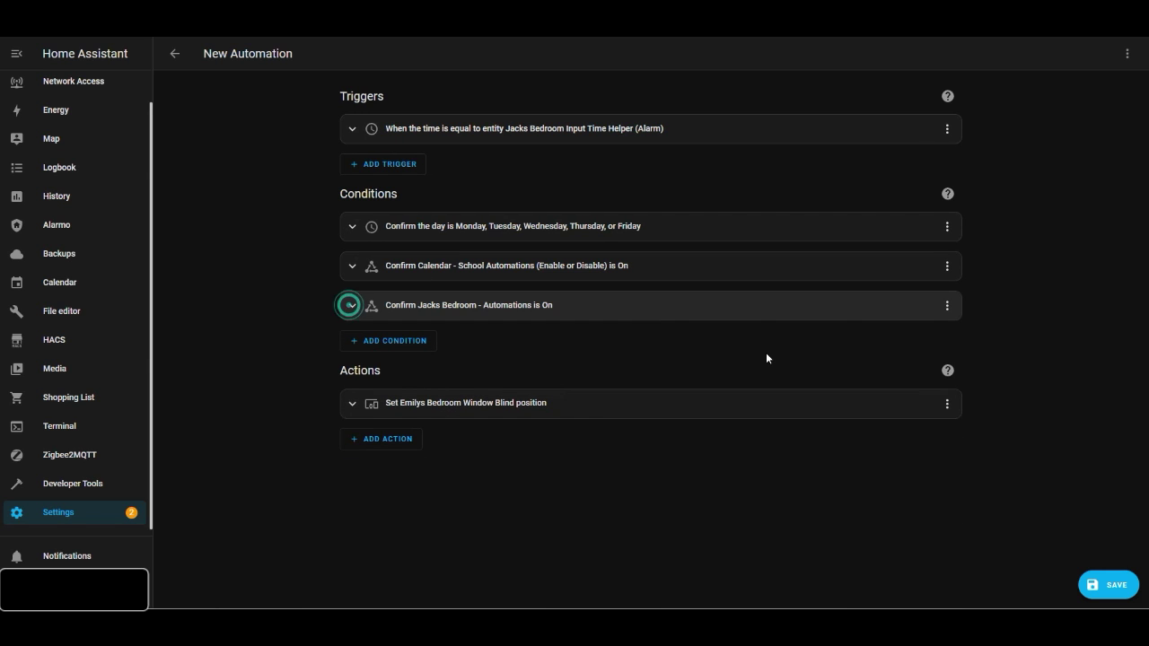
left_click(946, 305)
left_click(982, 335)
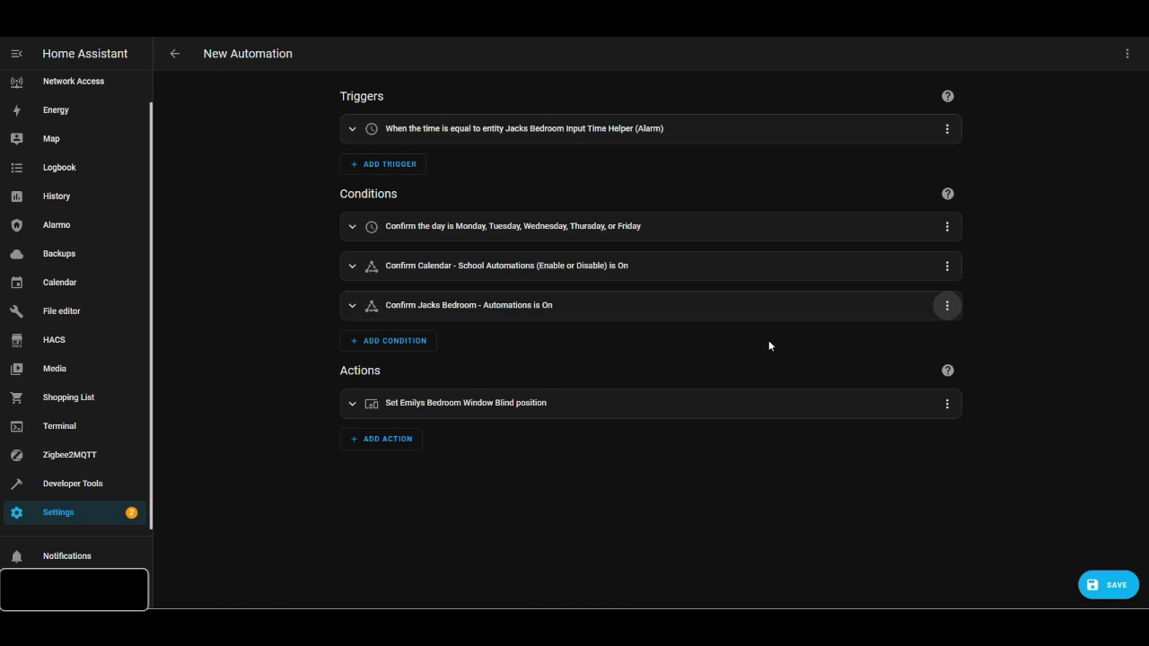
Replace the action's device with the 'Bedroom Windows Blind' of the same bedroom as the trigger.
left_click(351, 405)
scroll(287, 455, "down", 1)
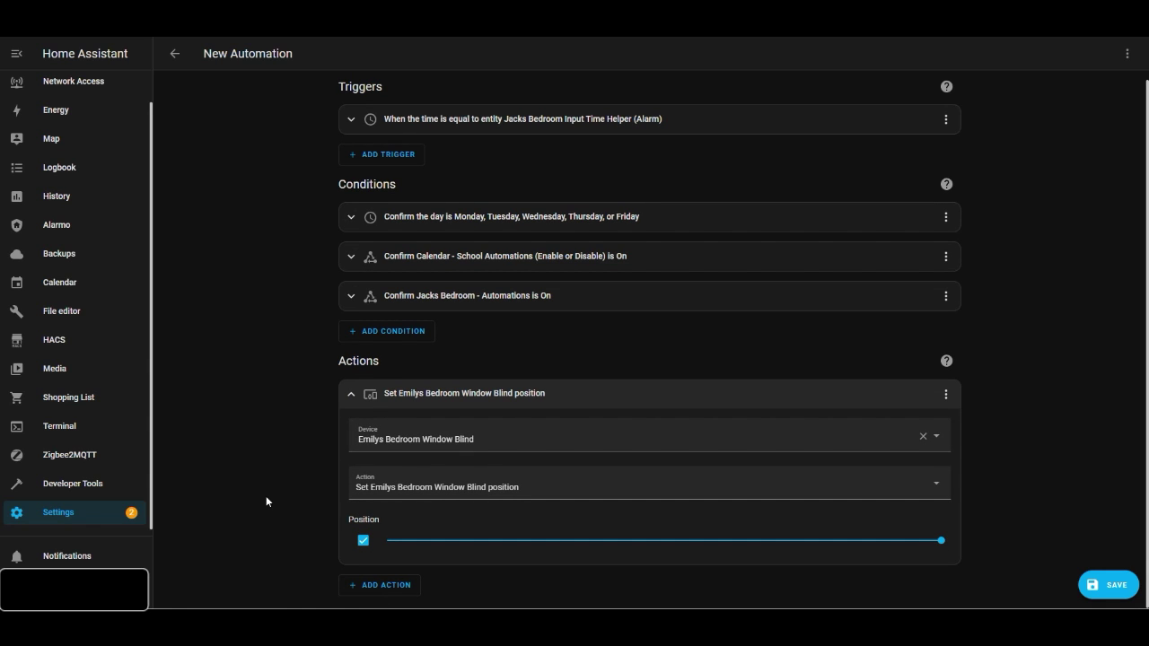
left_click(923, 436)
type("jack")
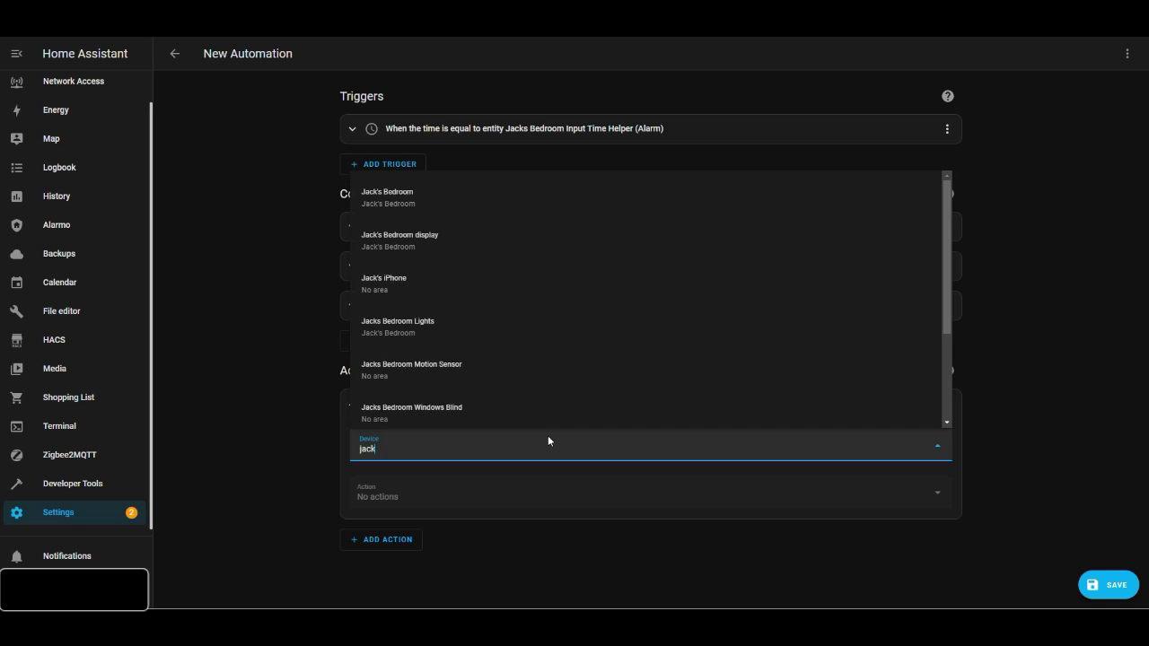
type("s bedroom")
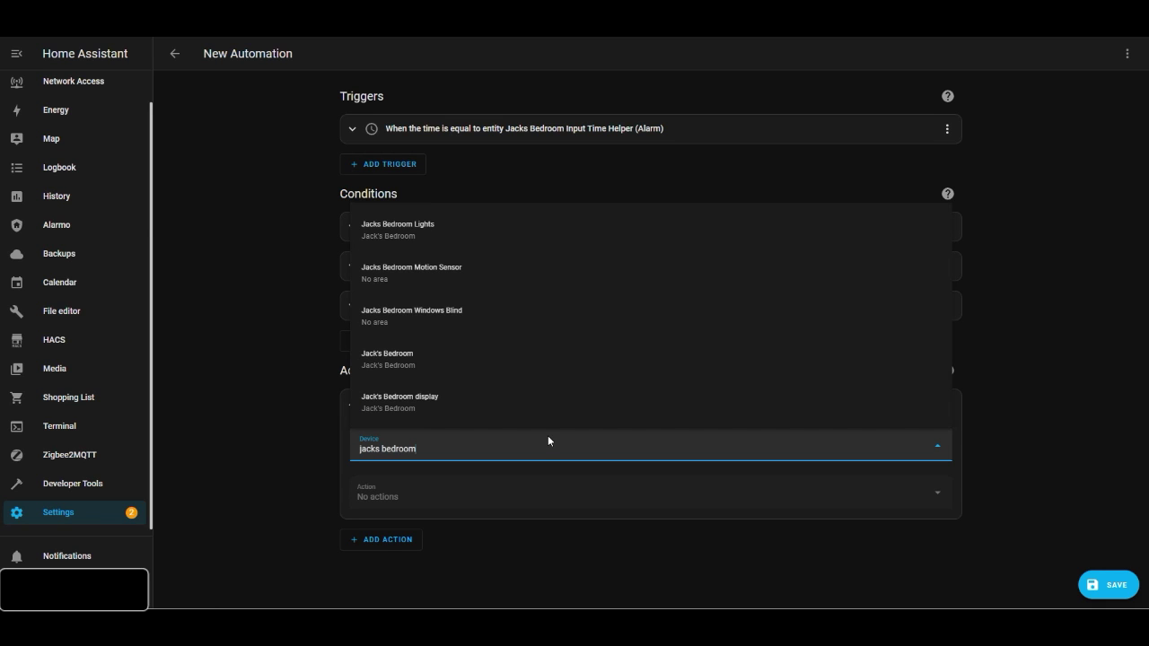
type(" win")
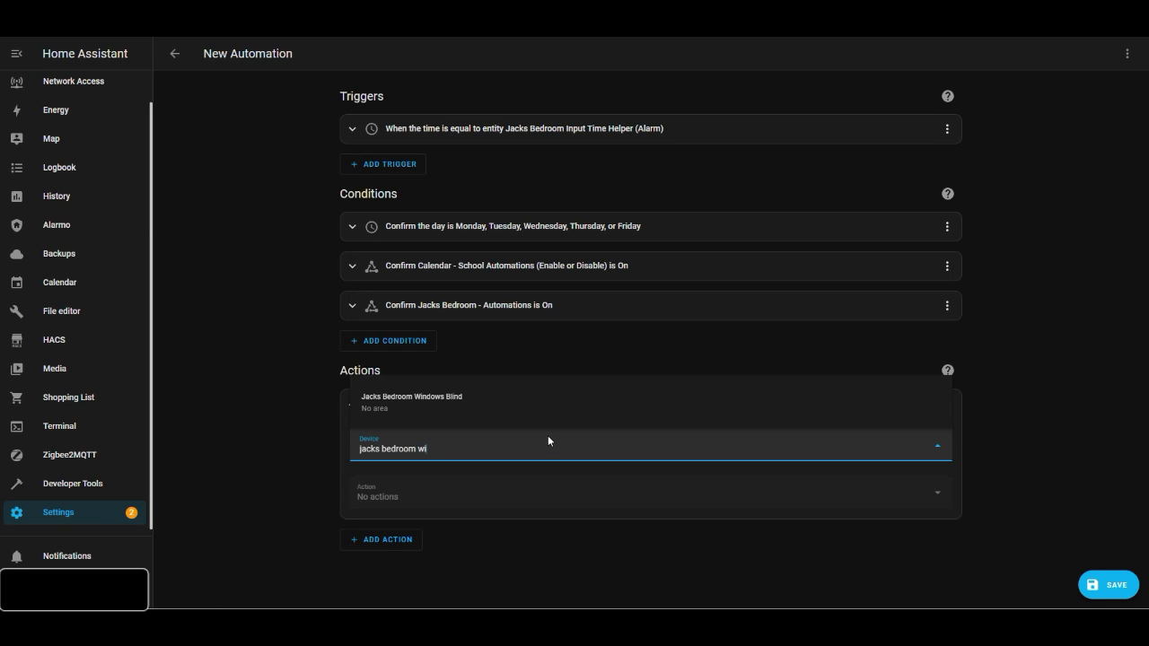
left_click(458, 412)
Enable the position option of the blind action and set it to about halfway.
scroll(568, 499, "down", 1)
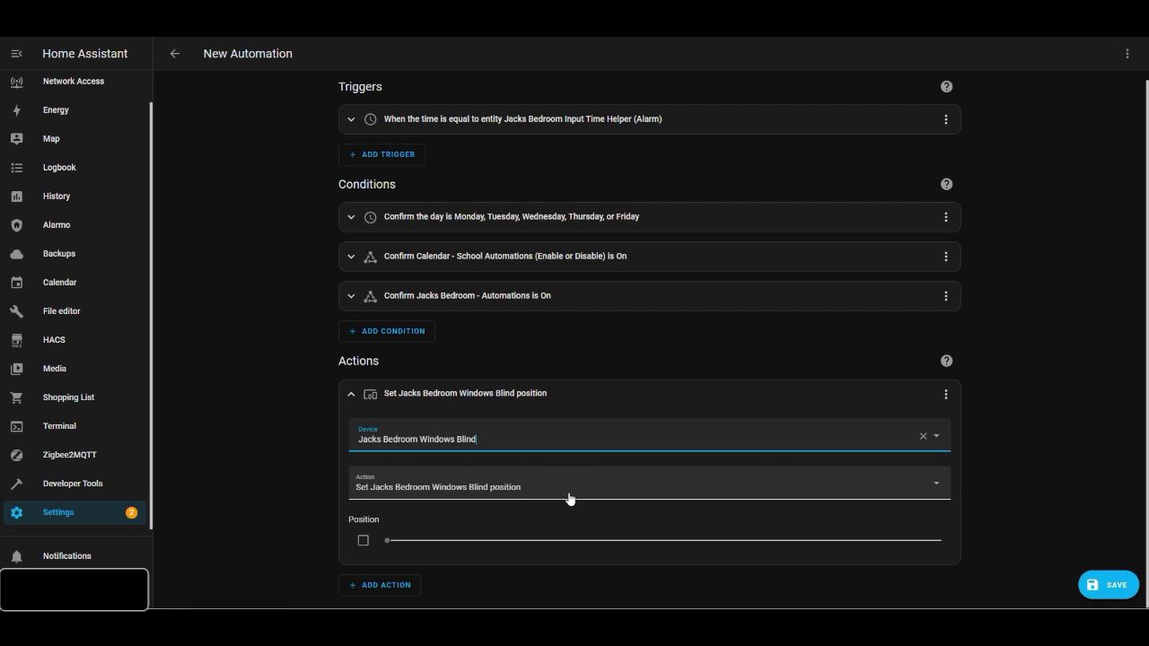
left_click(362, 540)
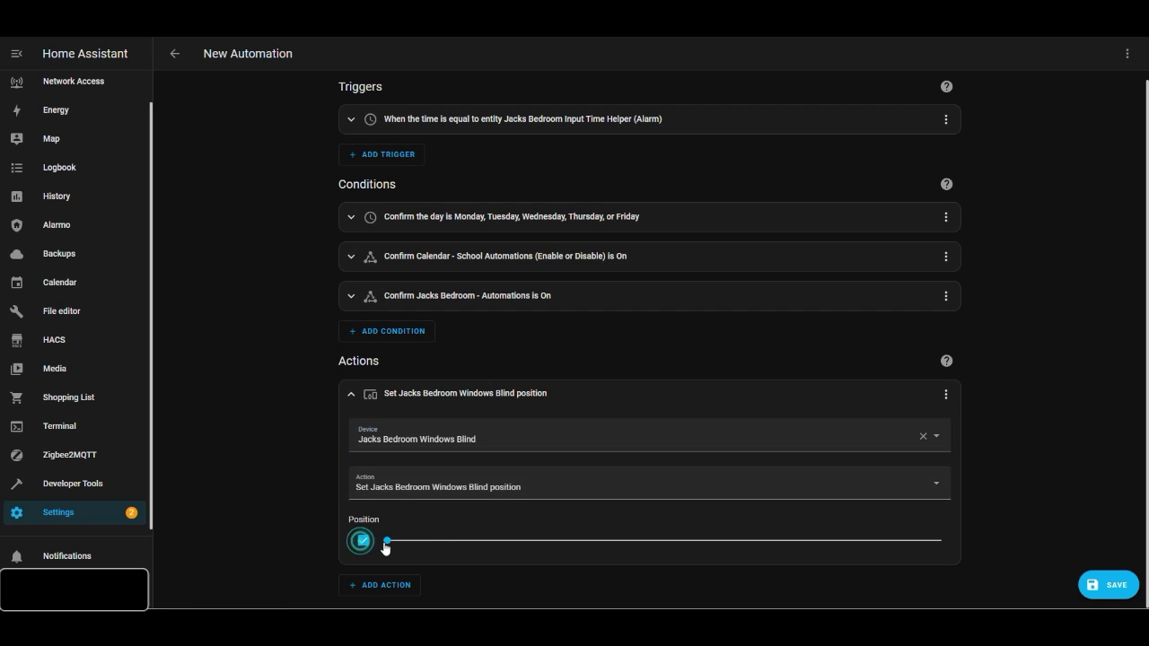
left_click_drag(386, 543, 664, 546)
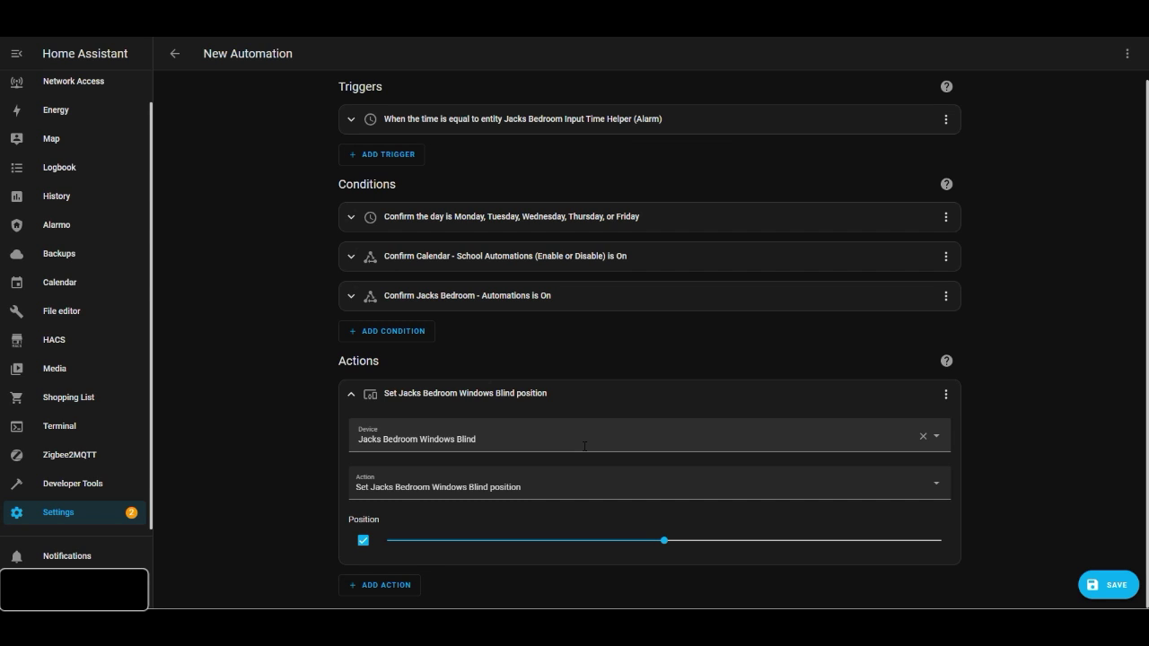
Review the new automation's time trigger and its blind position action before saving.
left_click(350, 398)
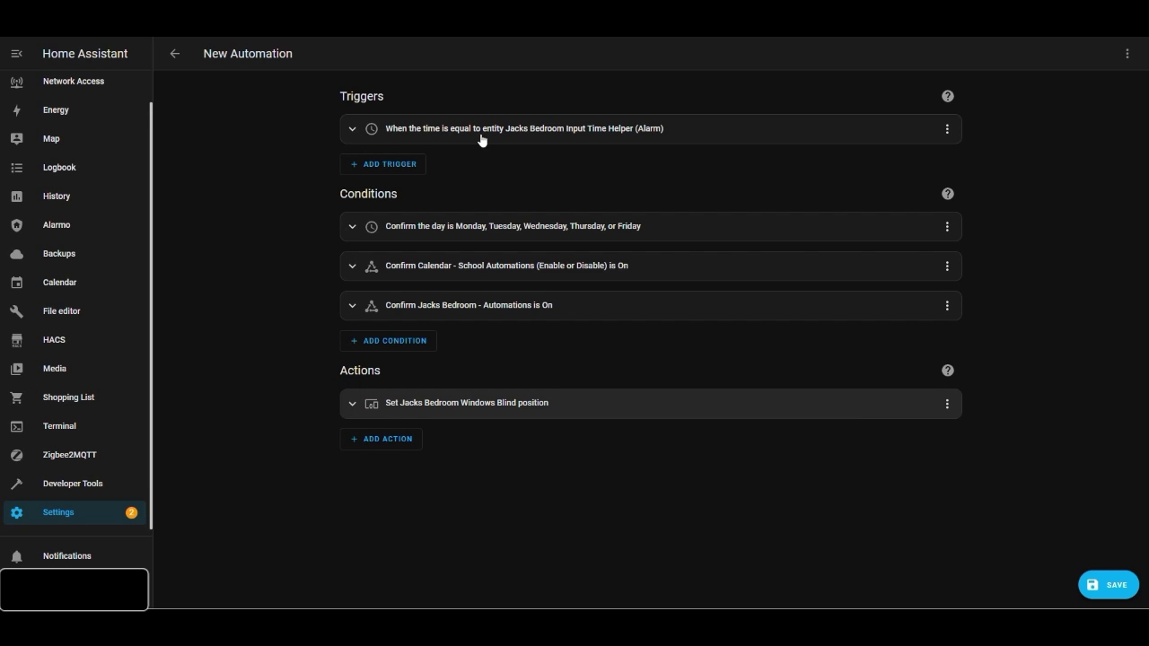
left_click(355, 132)
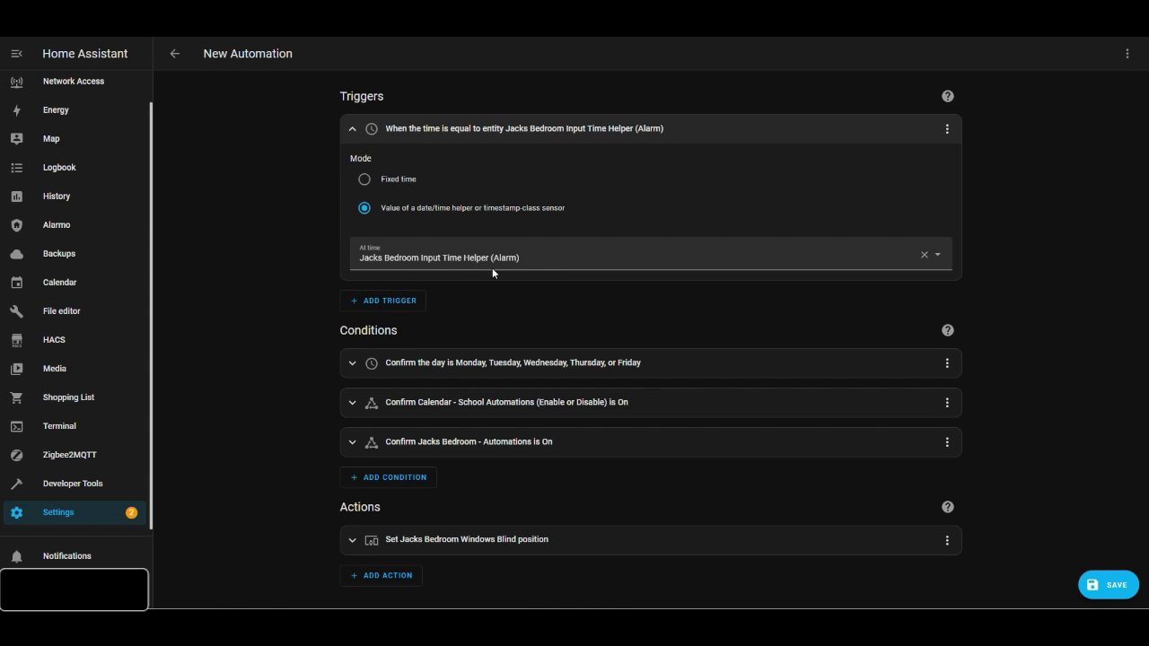
left_click(351, 131)
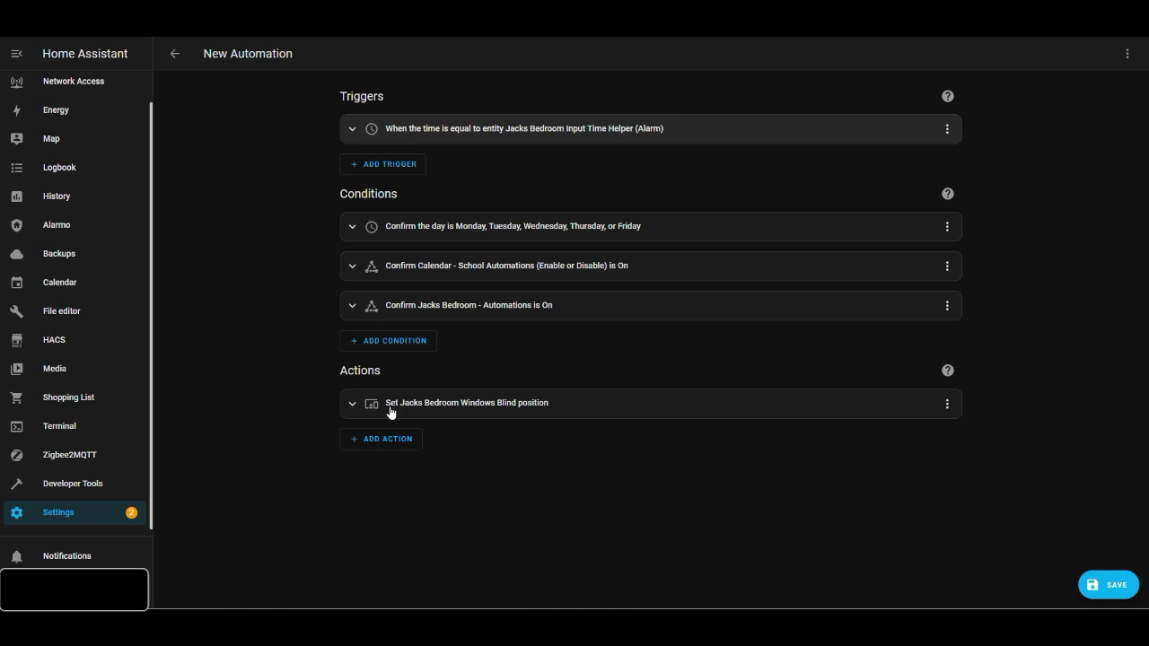
left_click(352, 405)
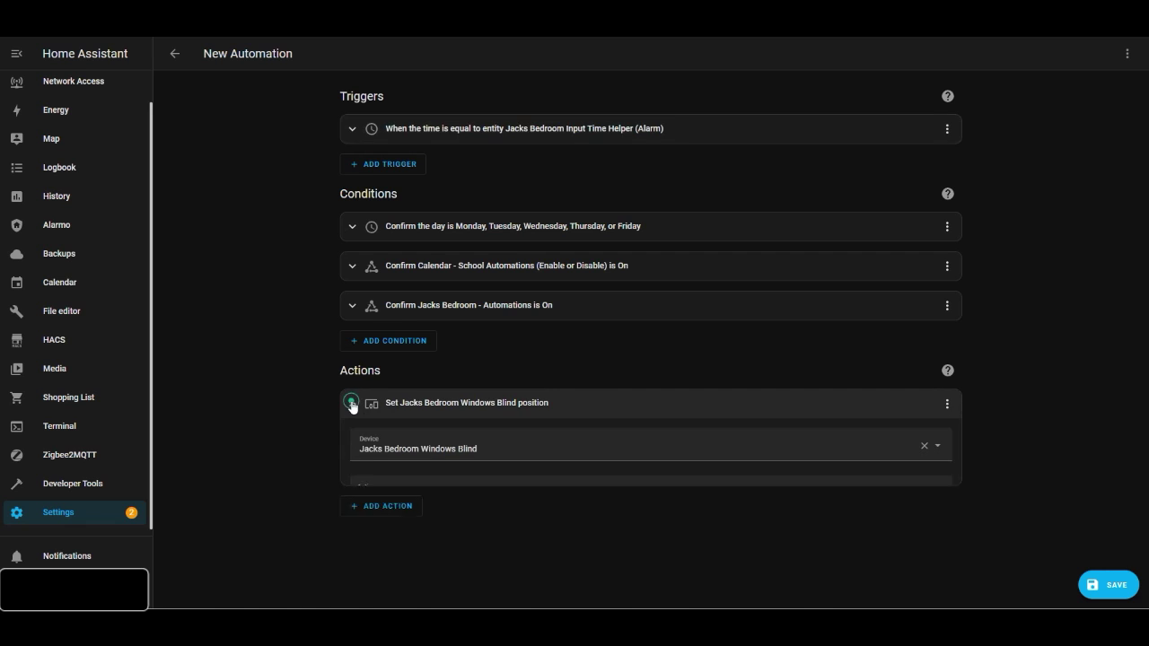
left_click(351, 404)
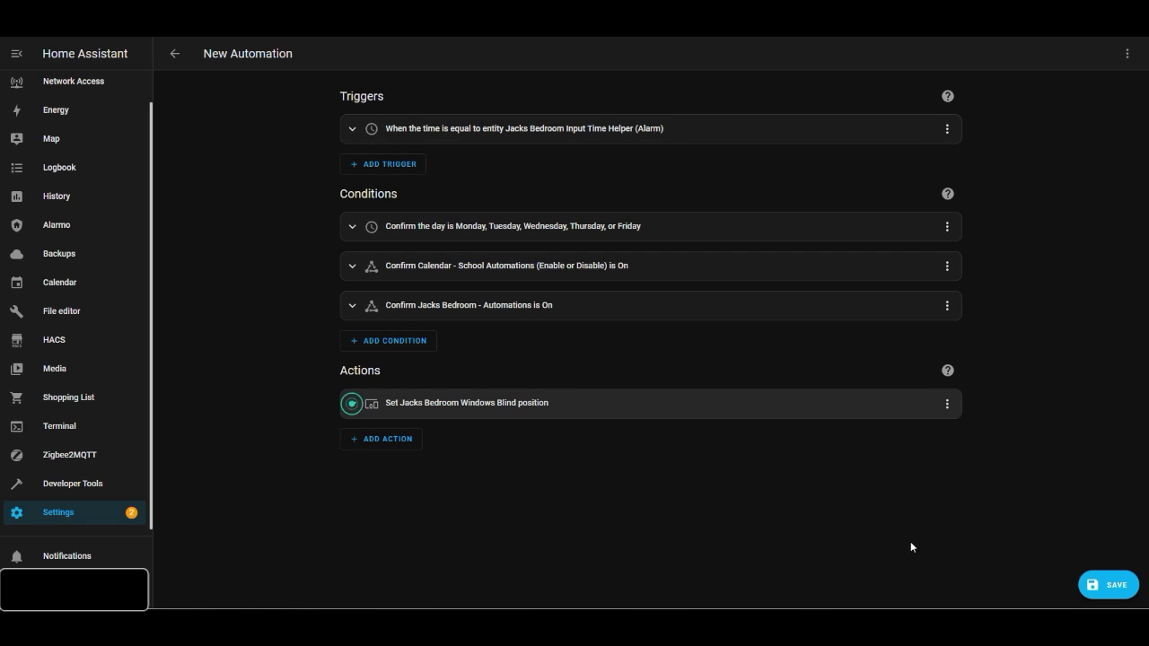
Save the automation under a name made of the child's bedroom followed by "- Window Blind Open on Weekdays".
left_click(1112, 586)
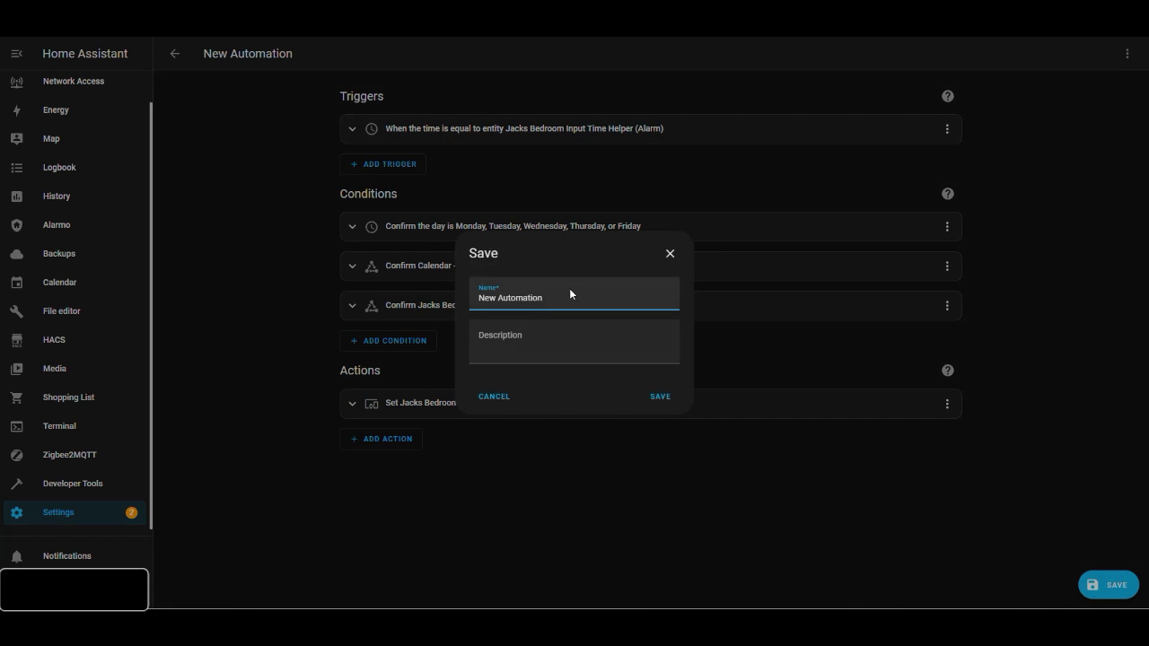
key("BackSpace")
key("BackSpace")
key("BackSpace")
key("BackSpace")
key("BackSpace")
key("BackSpace")
key("BackSpace")
key("BackSpace")
key("BackSpace")
key("BackSpace")
key("BackSpace")
key("ctrl+z")
type("Jacks Bedroom - Window Blind Ope")
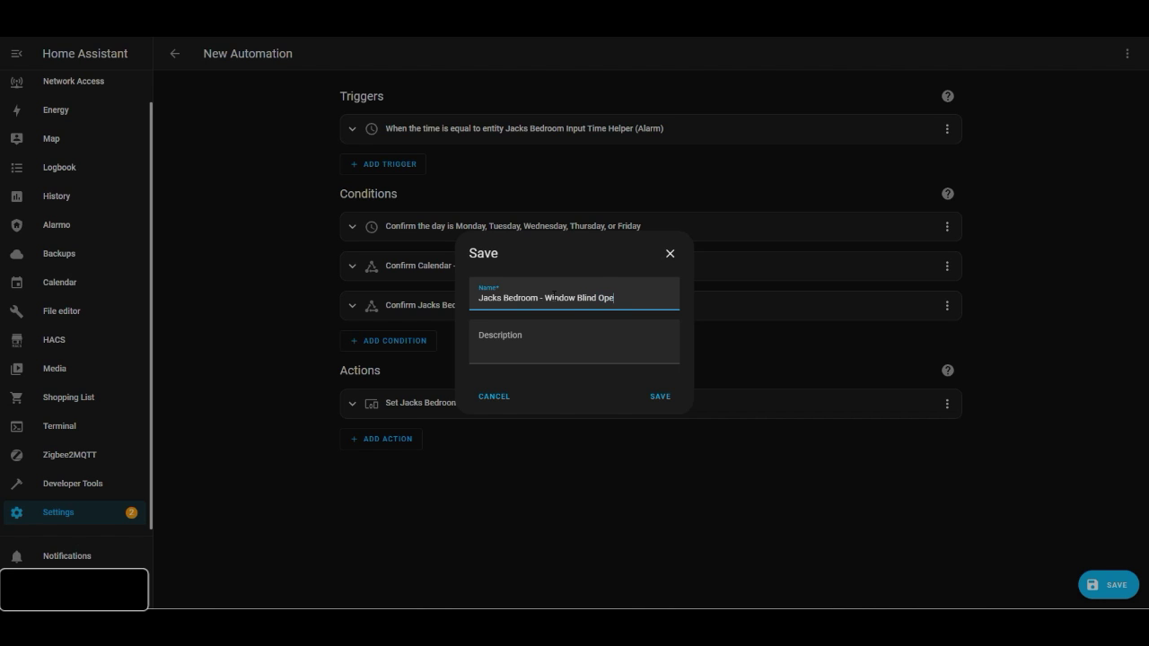
type("n on Weekdays")
left_click(662, 398)
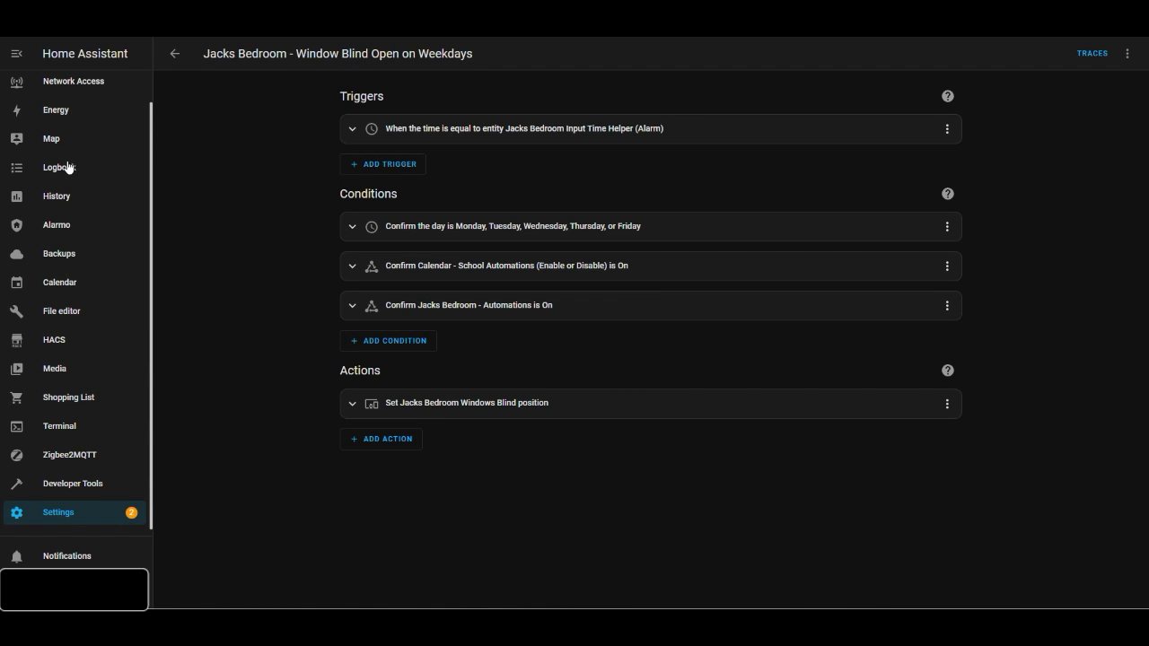
Examine the alarm time helper and automation switches on the dashboard page of the bedroom used in the saved automation.
scroll(67, 166, "up", 1)
left_click(76, 91)
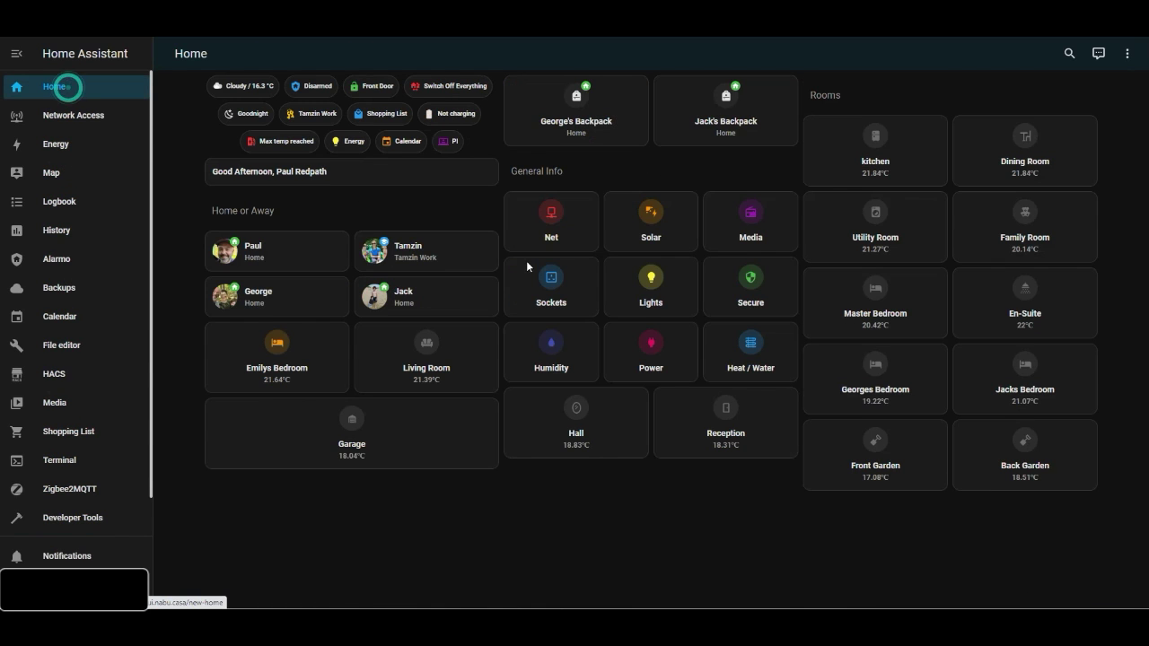
left_click(1066, 384)
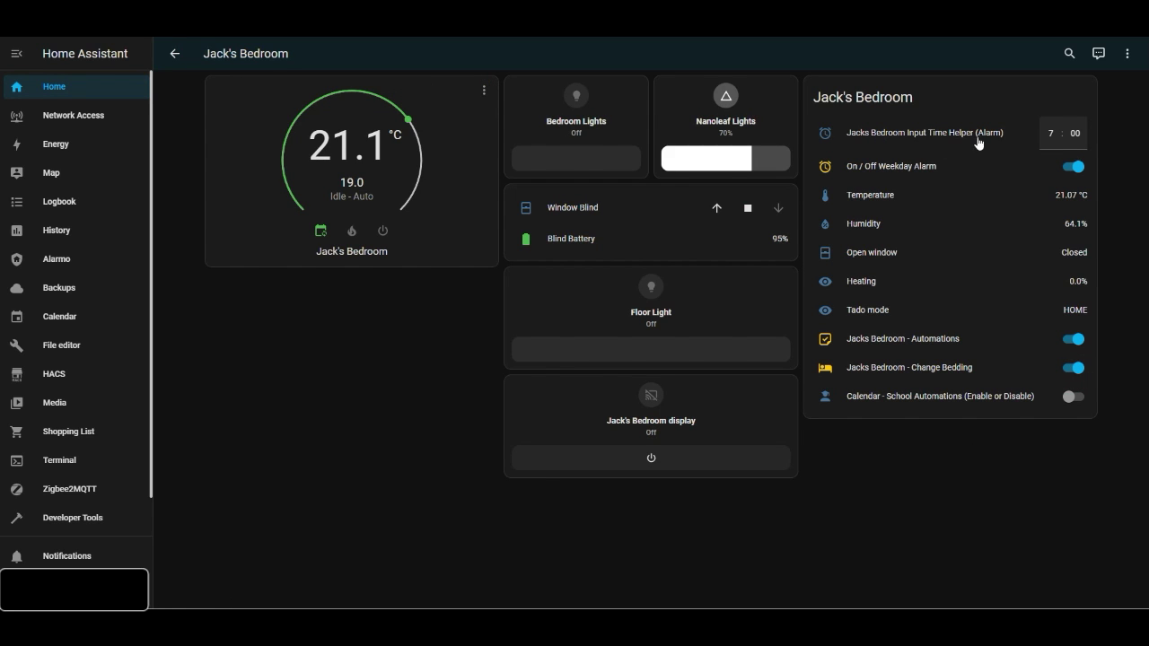
left_click(1051, 133)
left_click(175, 54)
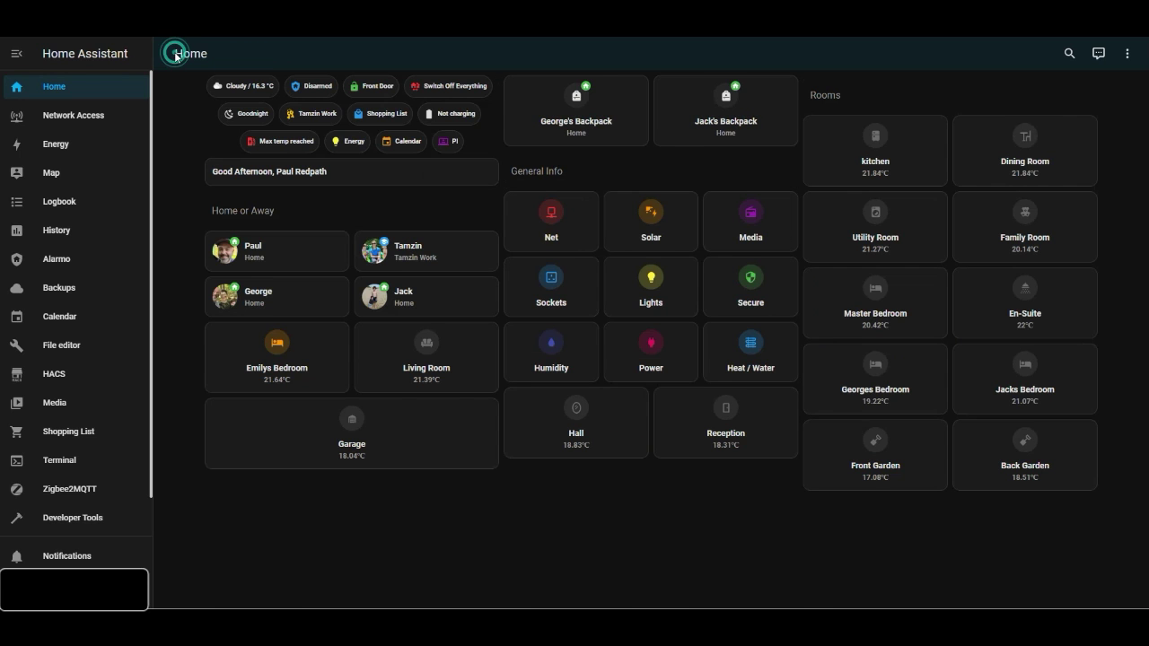
left_click(1061, 377)
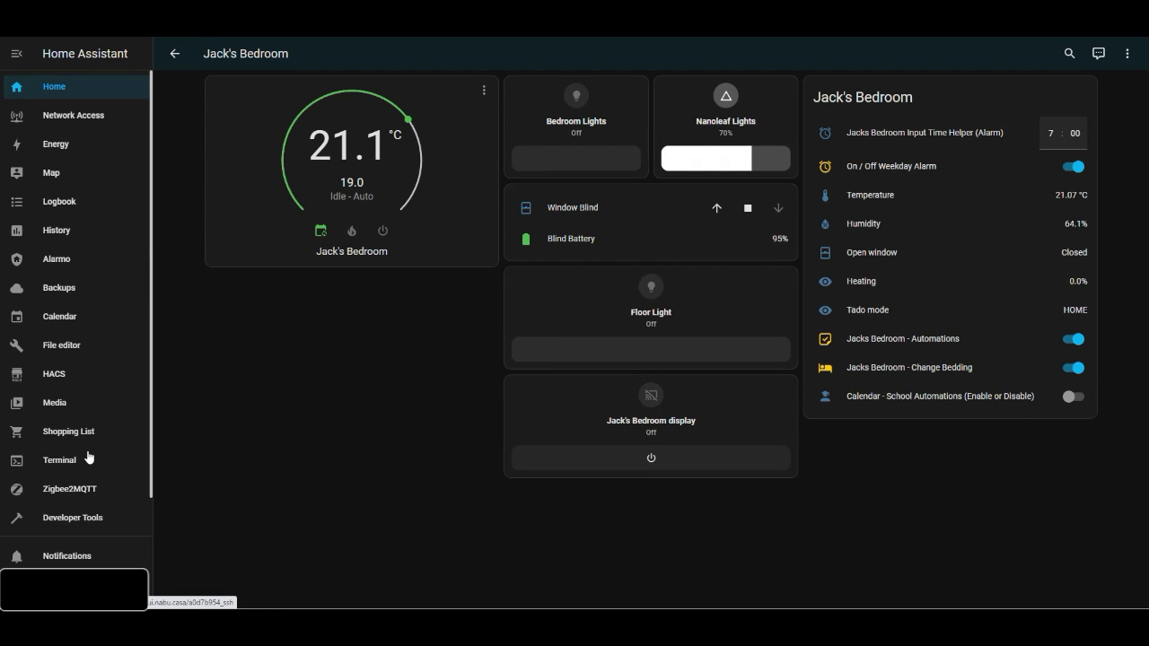
Go to the list of automations in the settings and search it for "blind".
scroll(88, 457, "down", 1)
left_click(63, 511)
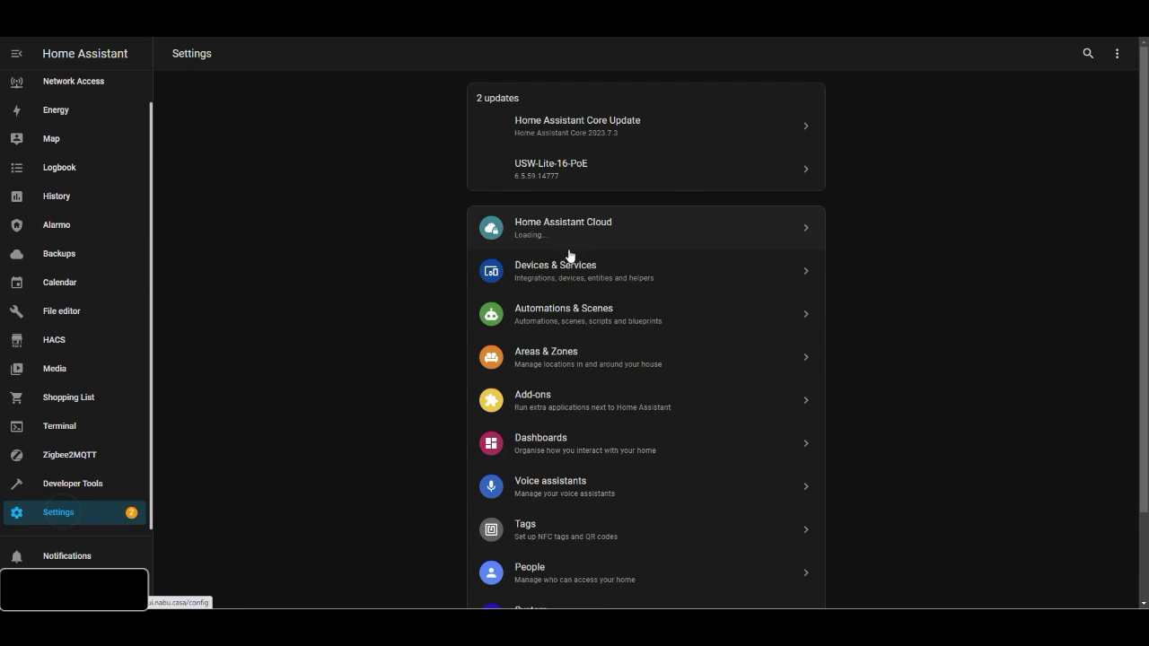
left_click(563, 310)
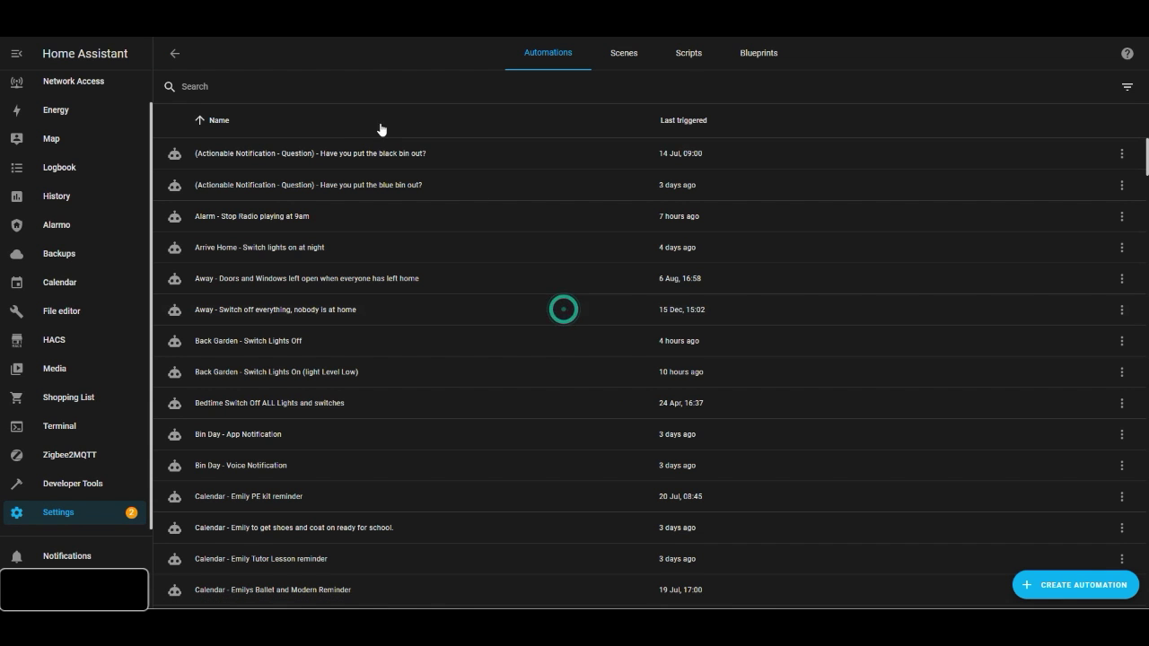
left_click(295, 86)
type("blin")
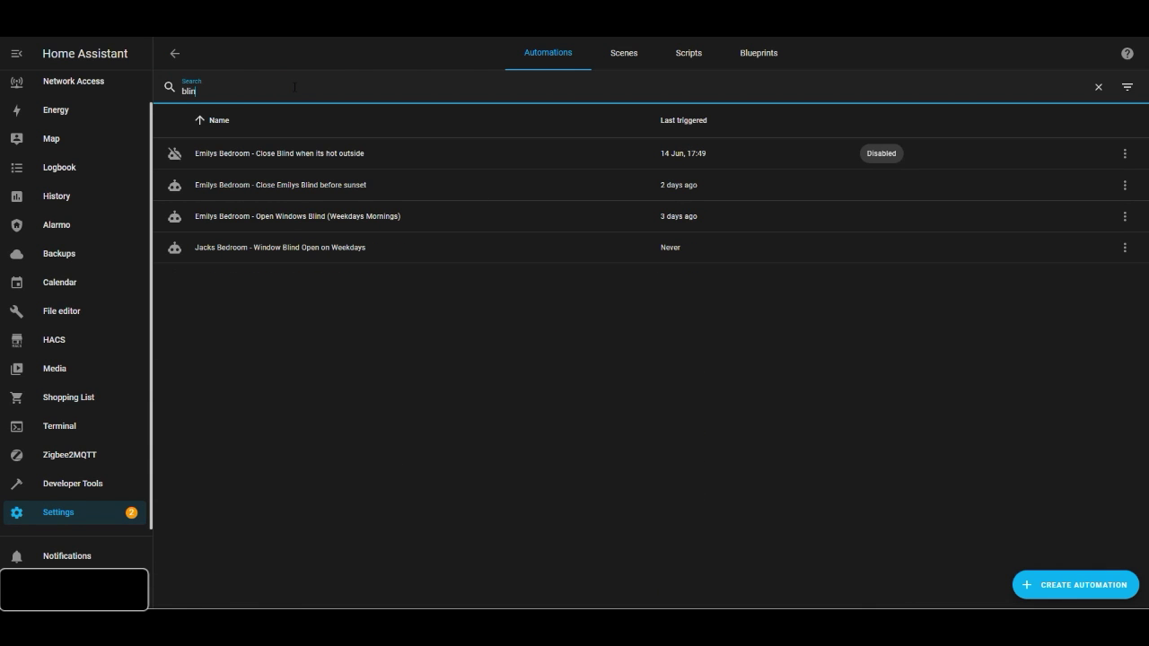
type("d")
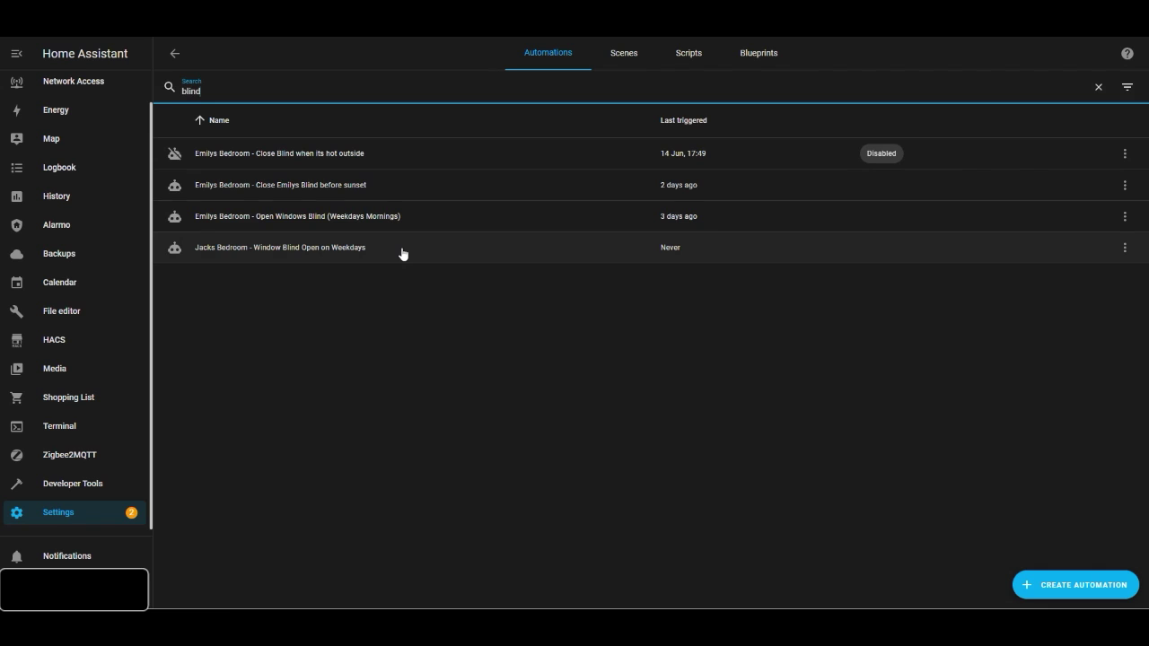
Duplicate the bedroom automation that closes the blind before sunset and review the copy's sunset trigger.
left_click(396, 190)
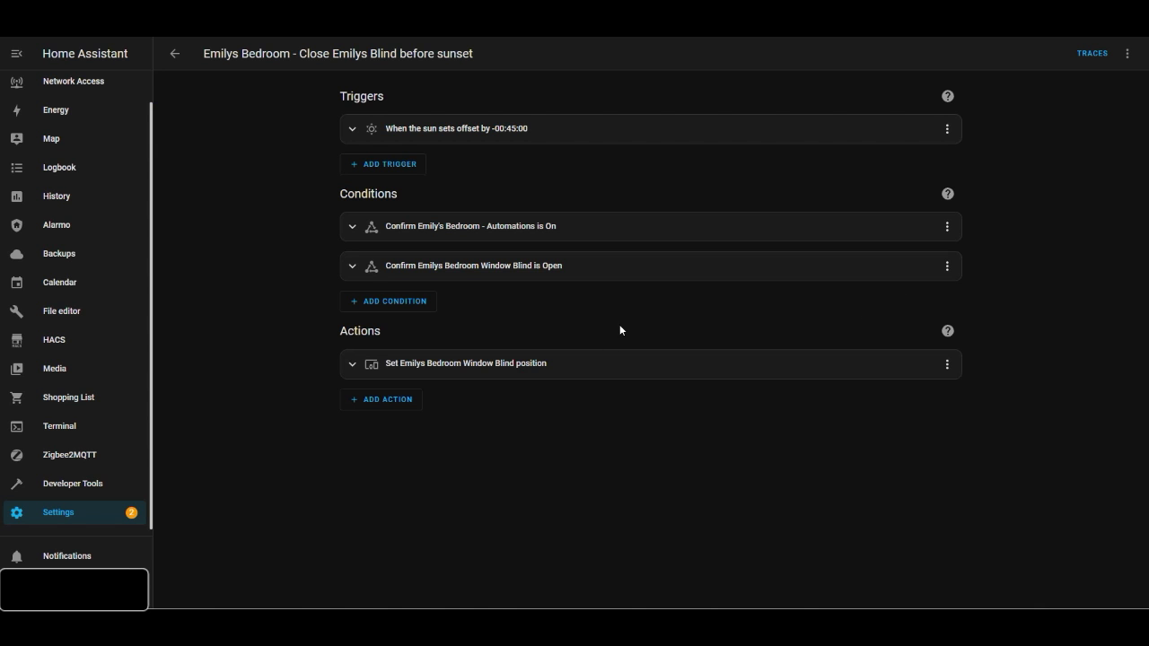
left_click(1128, 54)
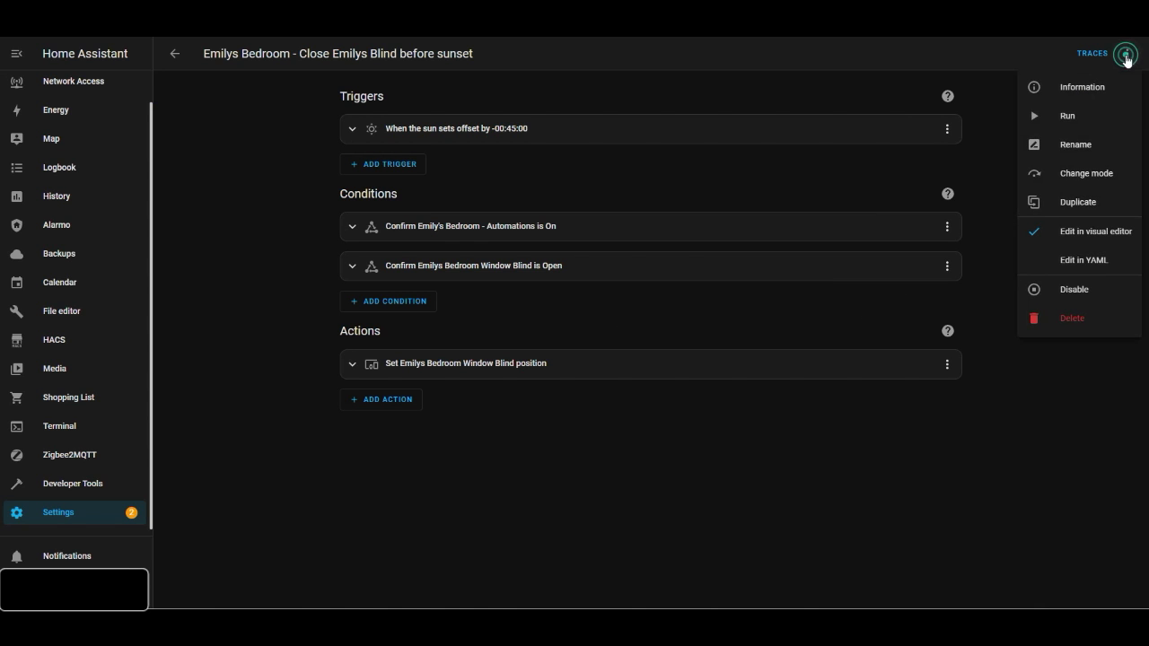
left_click(1090, 202)
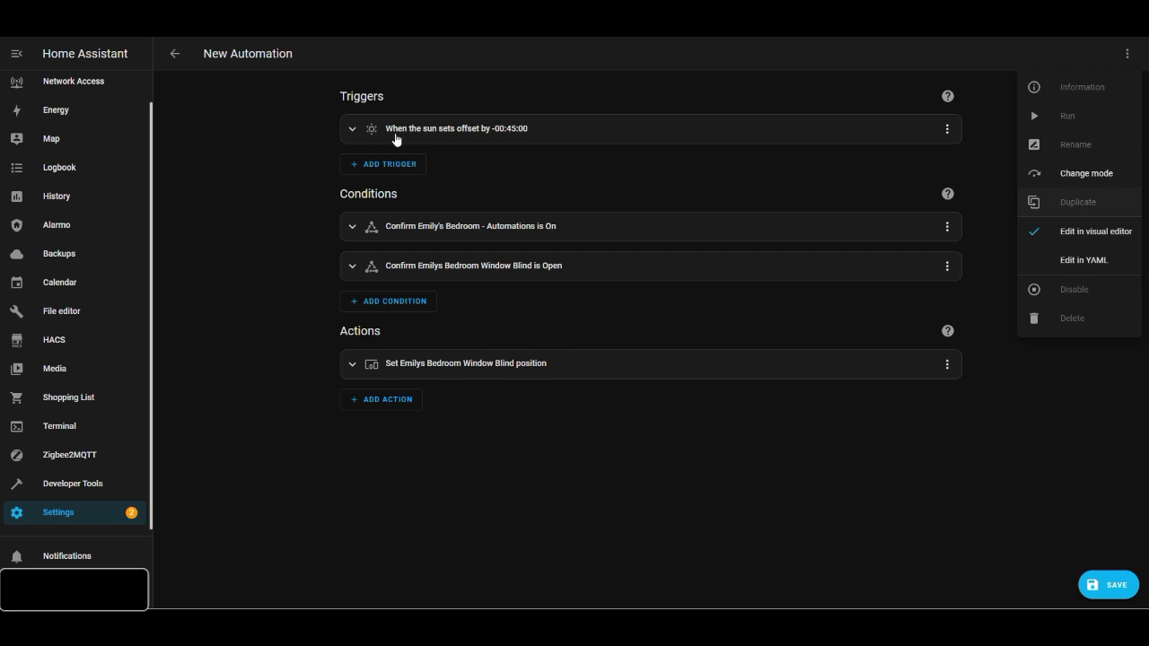
left_click(351, 128)
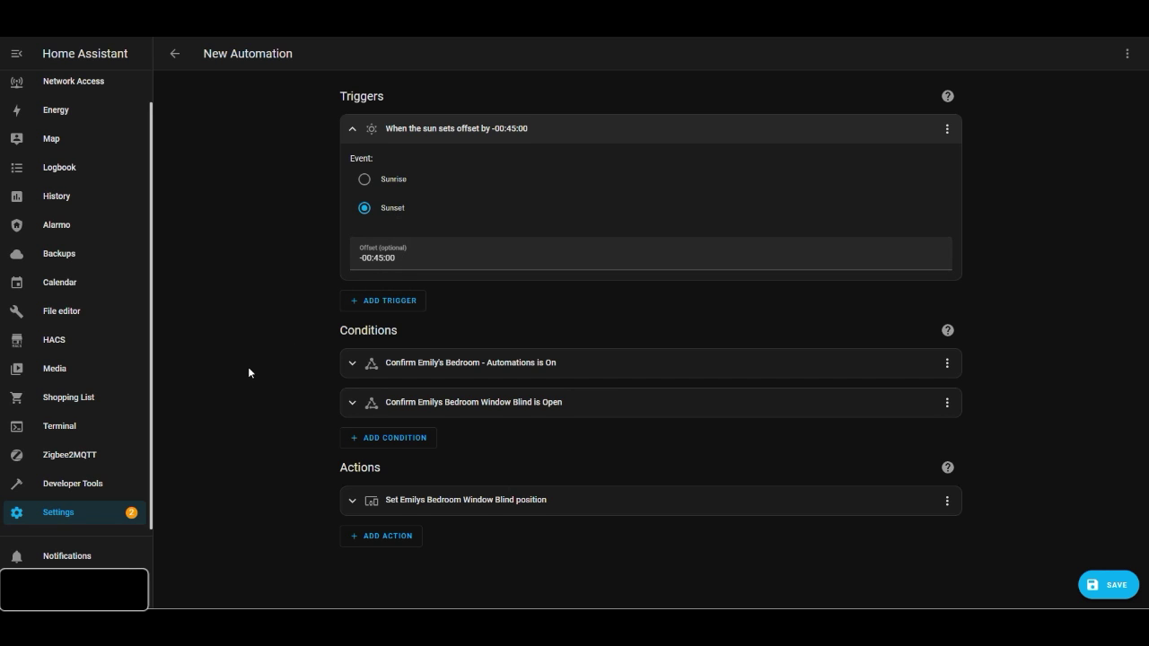
Change the first condition's entity to the 'Bedroom - Automations' helper of the same bedroom as the saved weekday blind automation.
left_click(351, 362)
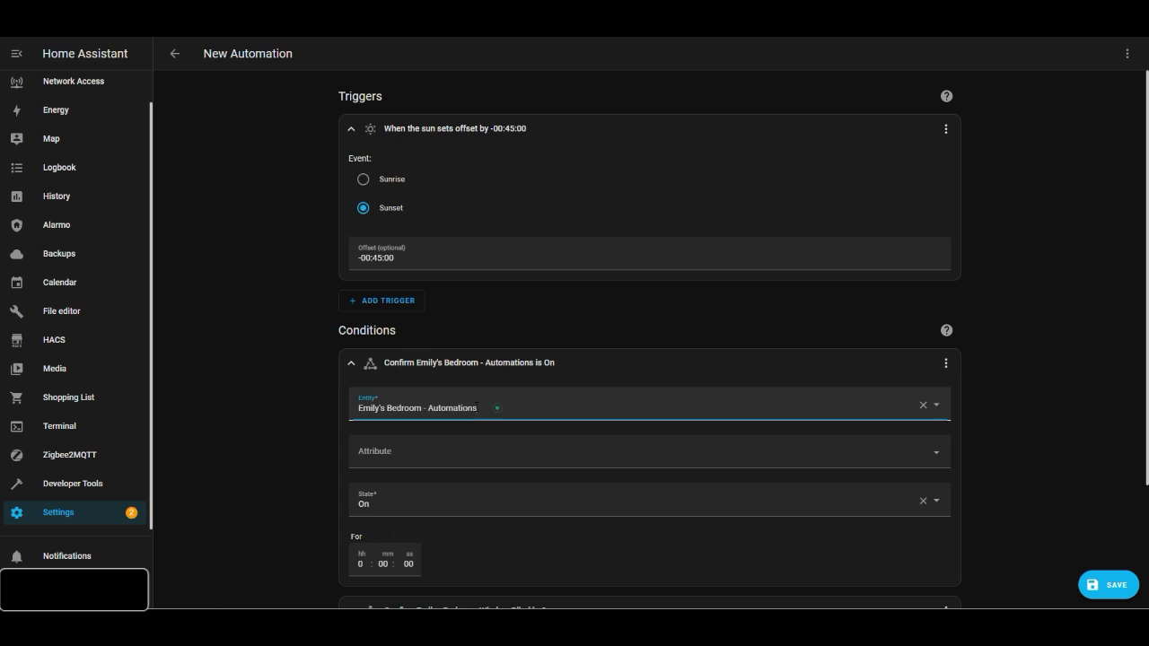
triple_click(497, 408)
type("jacks")
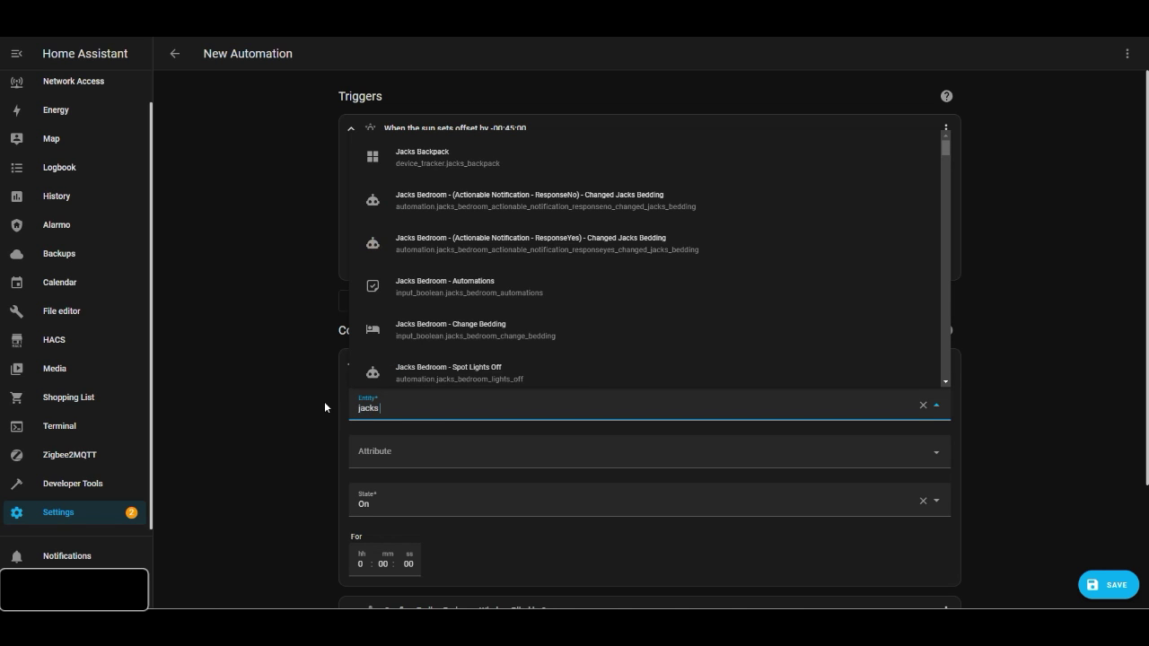
type(" bedroom - a")
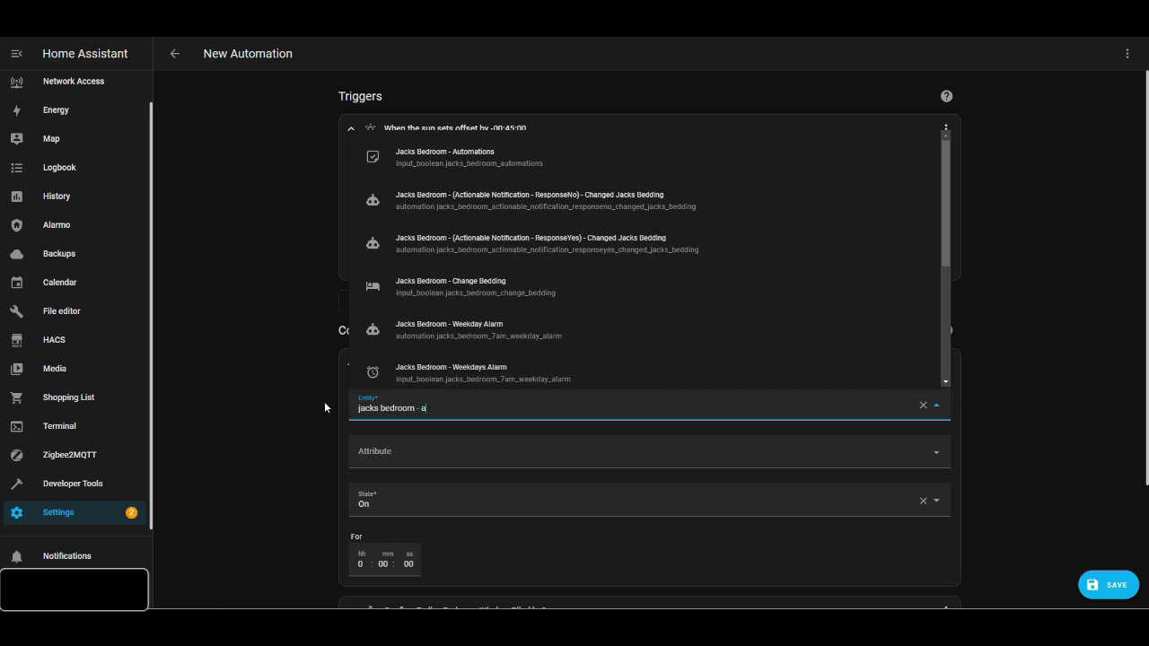
type("uto")
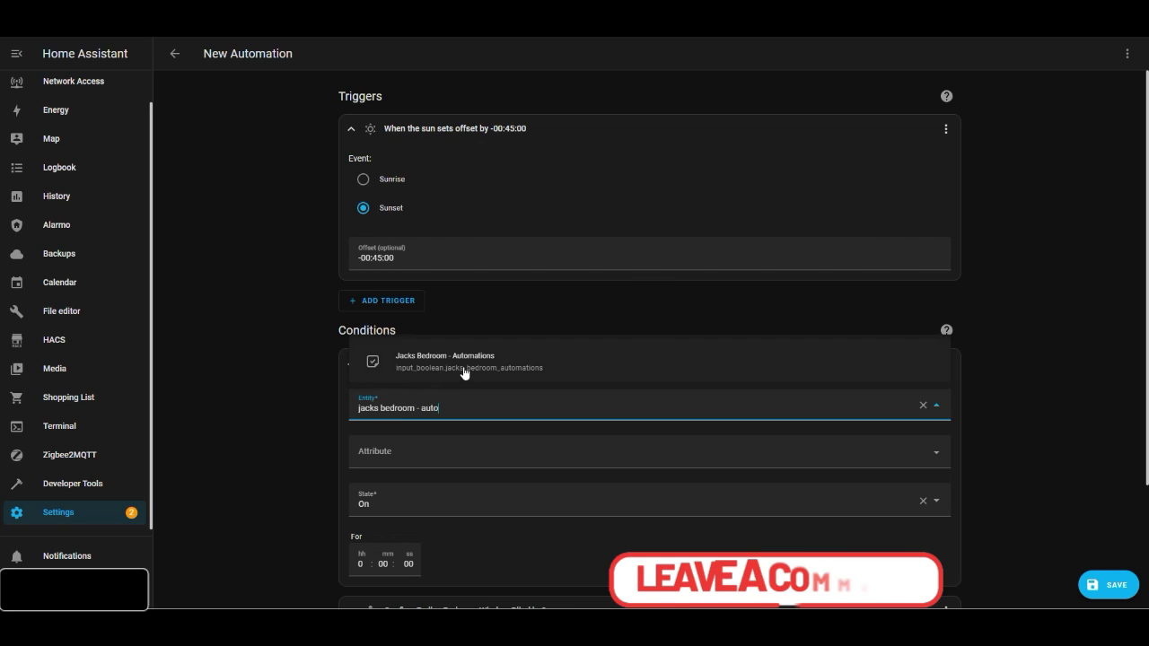
left_click(462, 364)
left_click(350, 367)
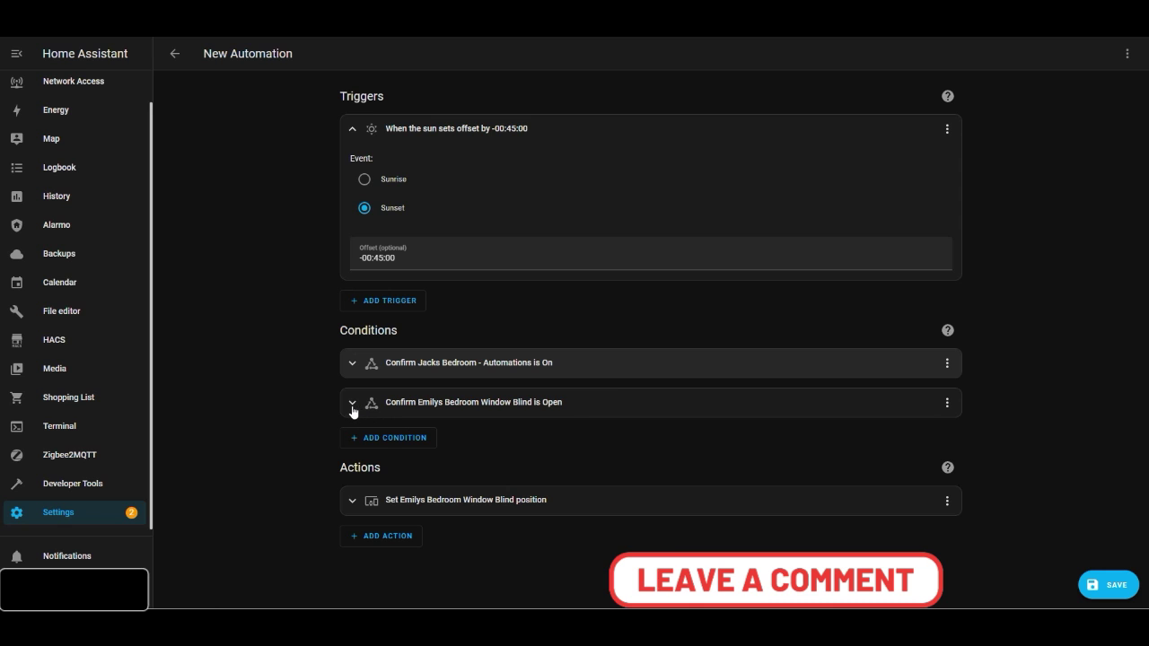
Replace the second condition's entity with the 'Bedroom Windows Blind' cover of the same bedroom as the first condition, and check its settings.
left_click(351, 408)
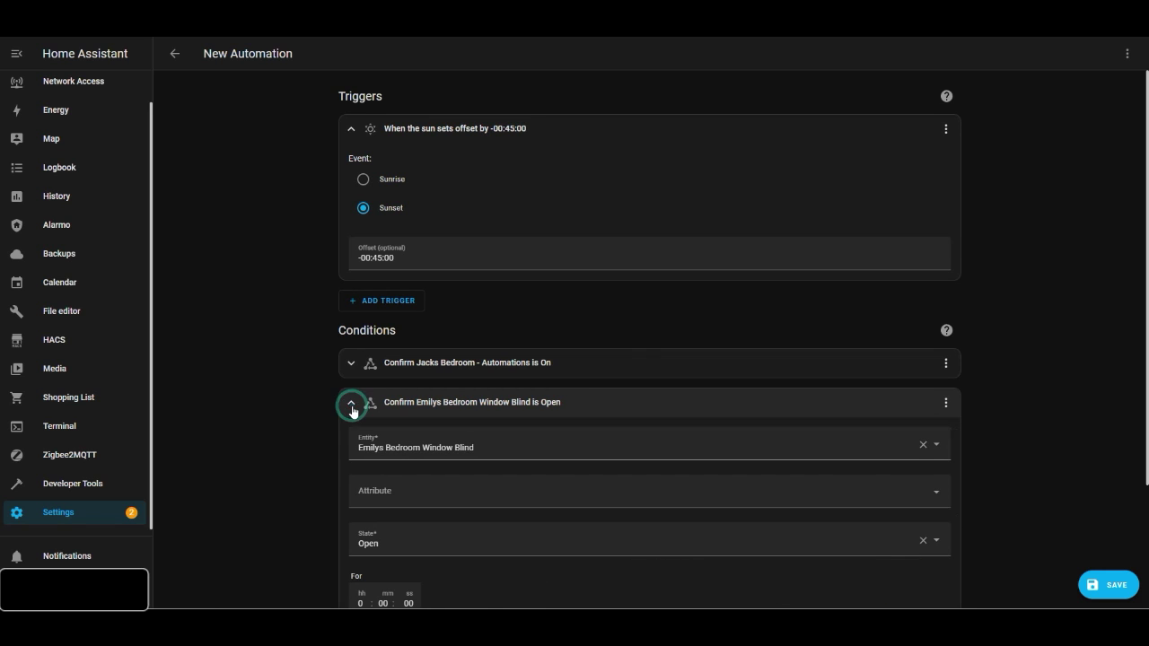
left_click(559, 445)
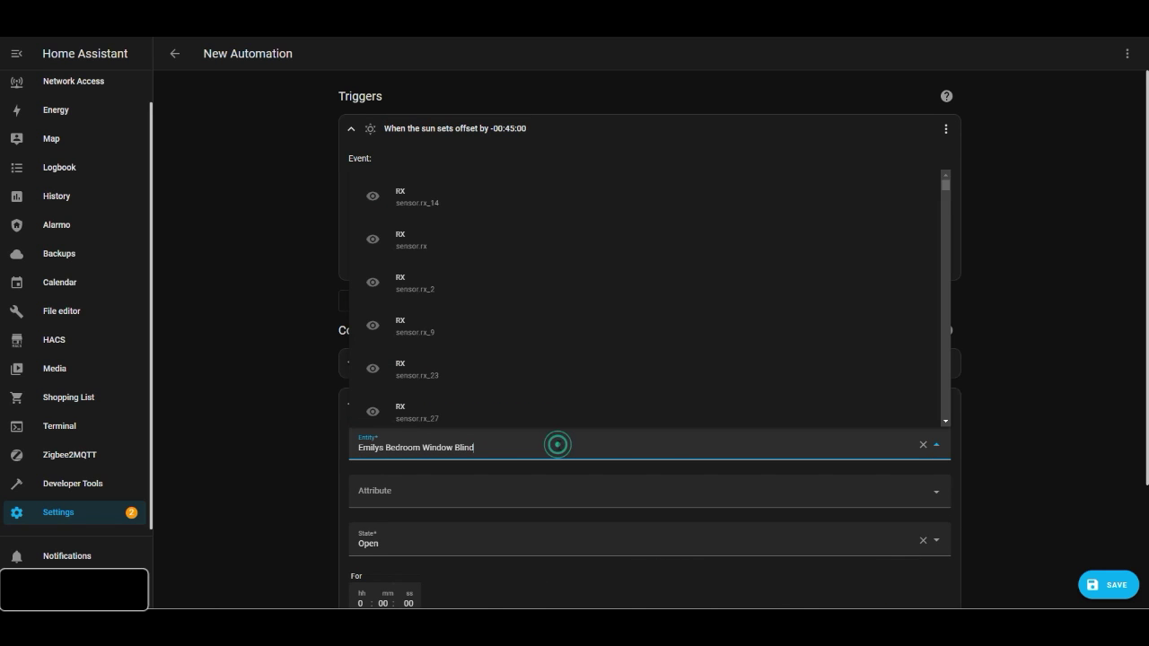
key("BackSpace")
key("BackSpace")
key("BackSpace")
key("BackSpace")
key("BackSpace")
key("BackSpace")
key("BackSpace")
key("BackSpace")
key("BackSpace")
key("BackSpace")
key("BackSpace")
key("BackSpace")
key("BackSpace")
key("BackSpace")
key("BackSpace")
key("BackSpace")
key("BackSpace")
key("BackSpace")
key("BackSpace")
key("BackSpace")
key("BackSpace")
key("BackSpace")
key("BackSpace")
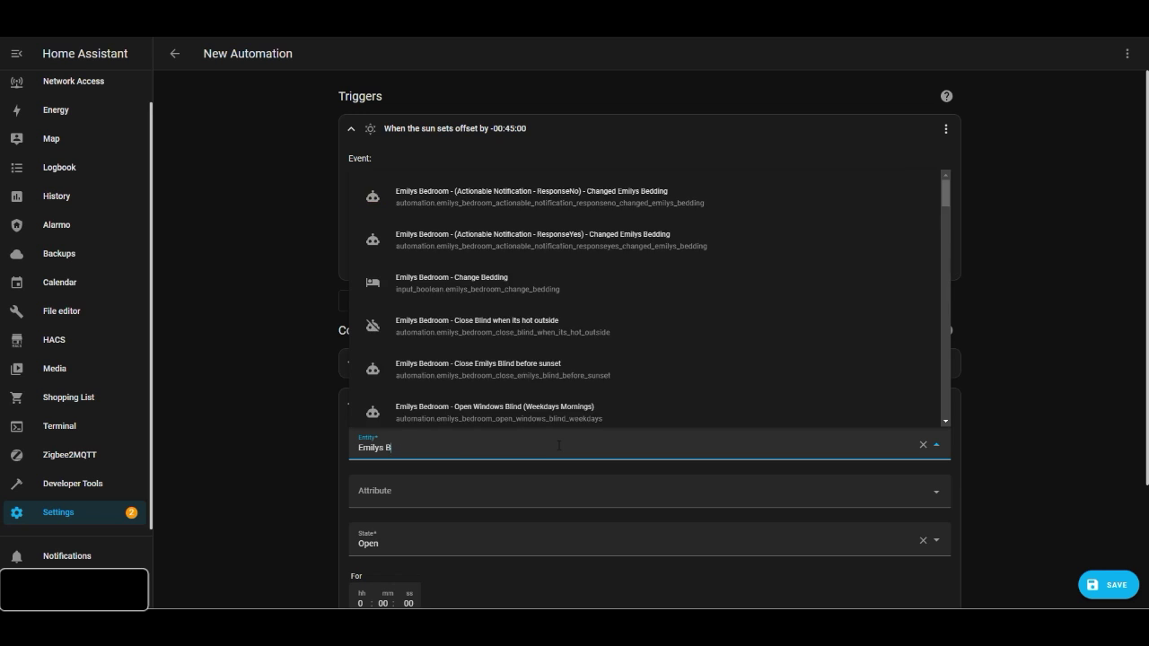
type("jack")
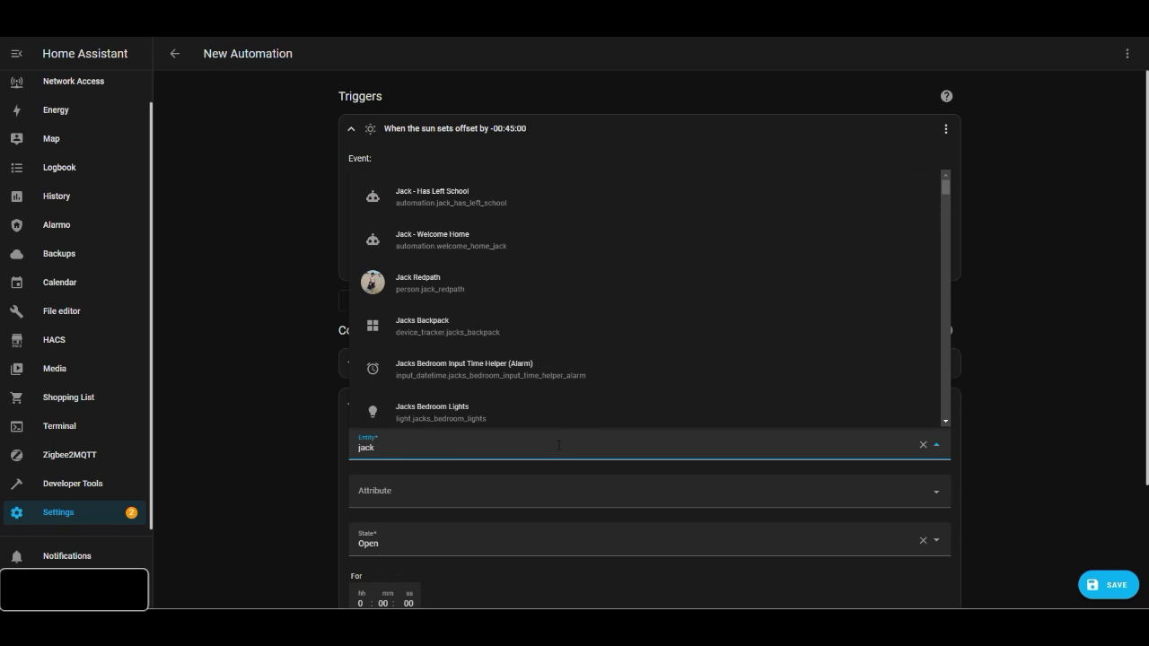
type("s bedr")
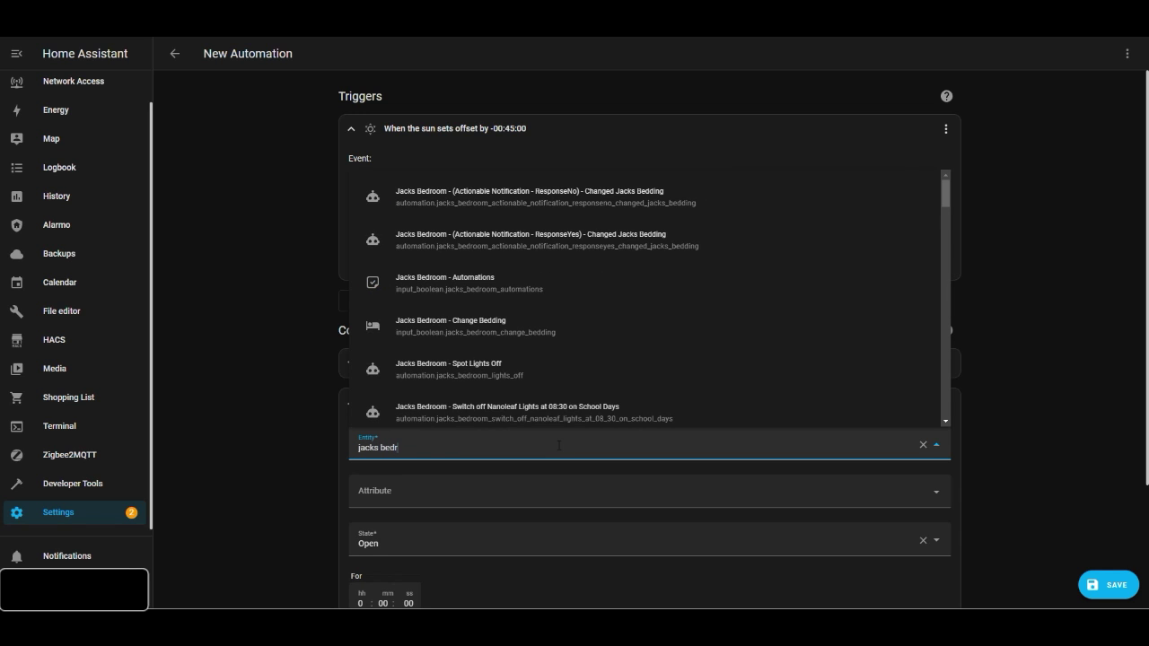
type("oom window blind")
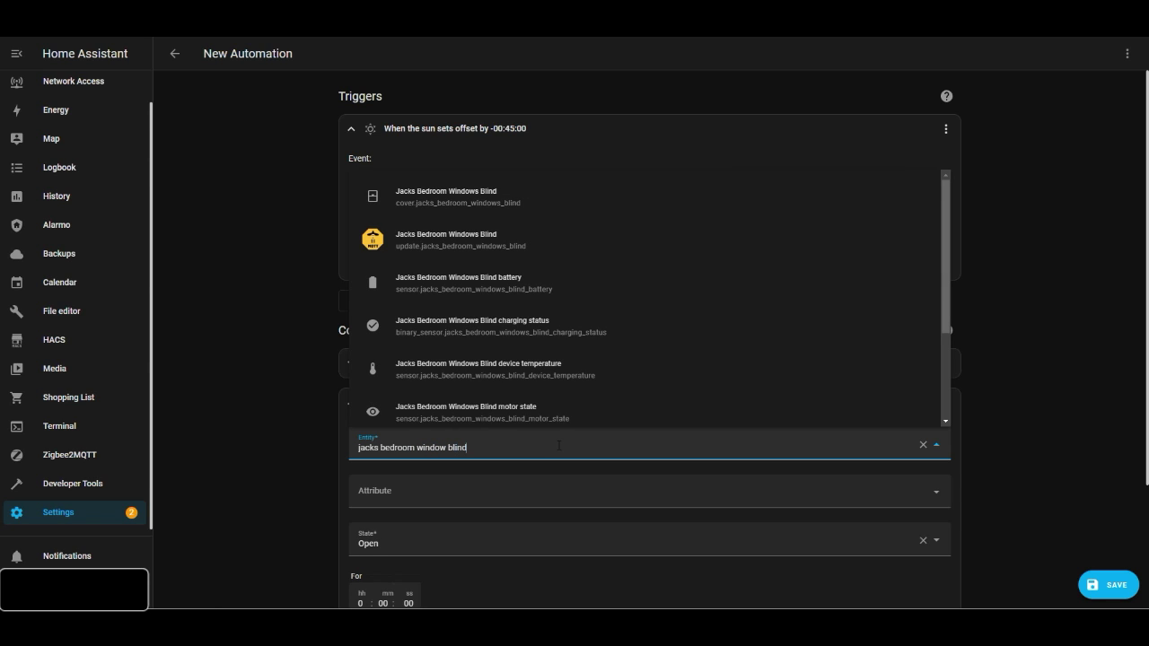
left_click(503, 199)
left_click(351, 403)
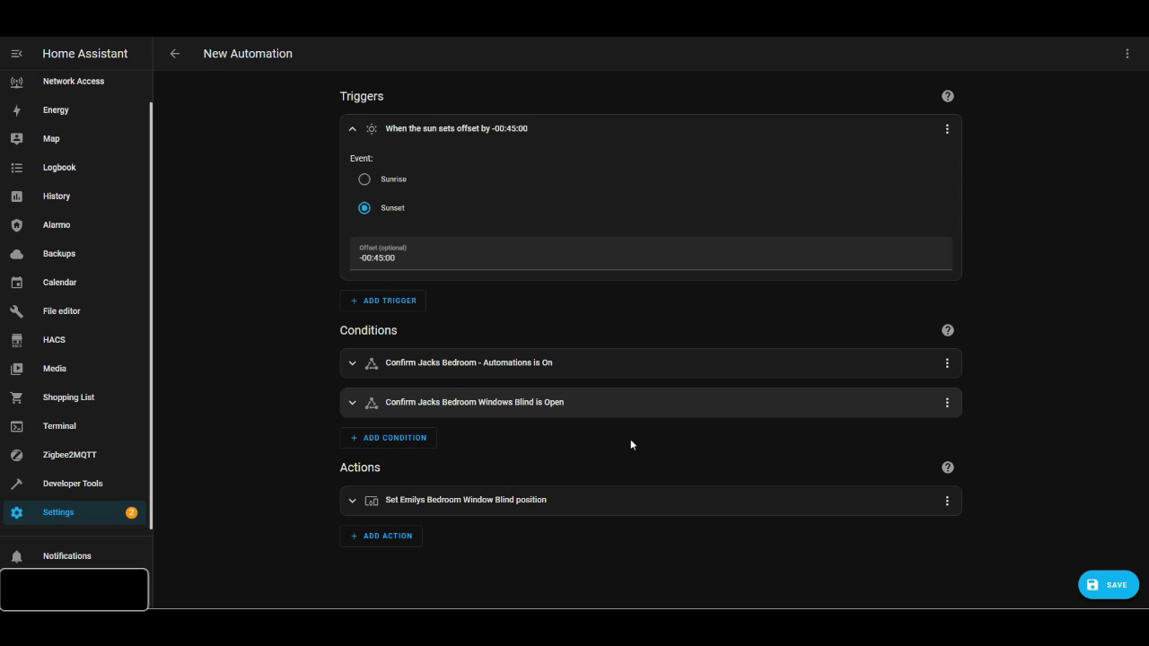
left_click(351, 403)
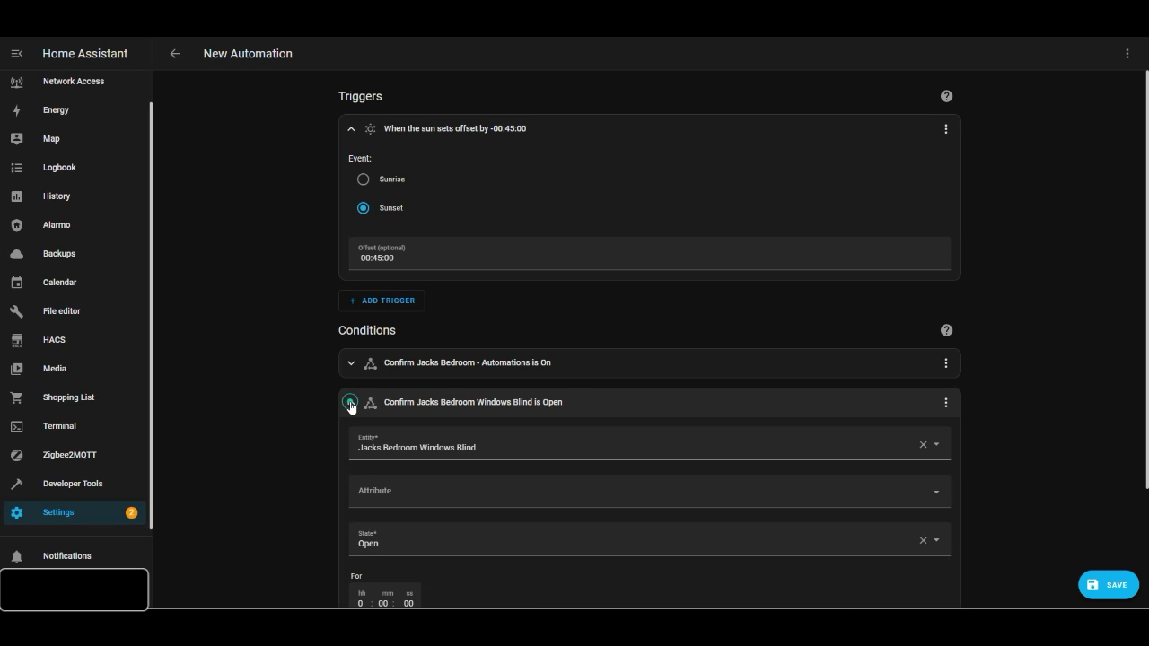
left_click(351, 403)
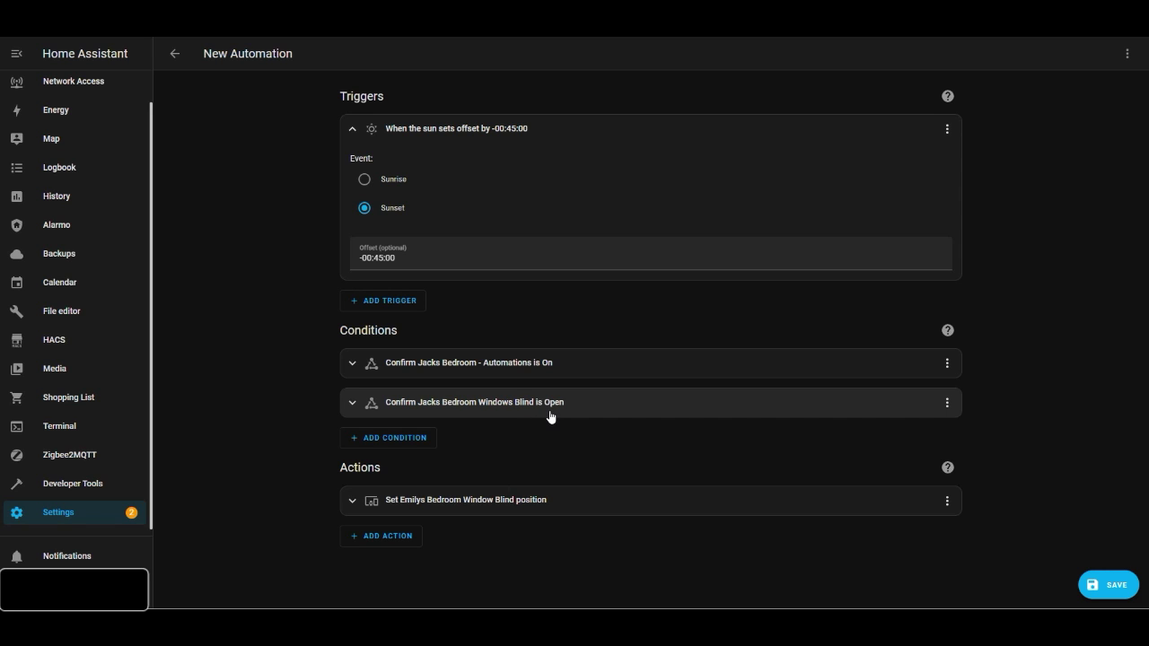
Change the action's device to the 'Bedroom Windows Blind' of the same bedroom as the two conditions.
left_click(351, 501)
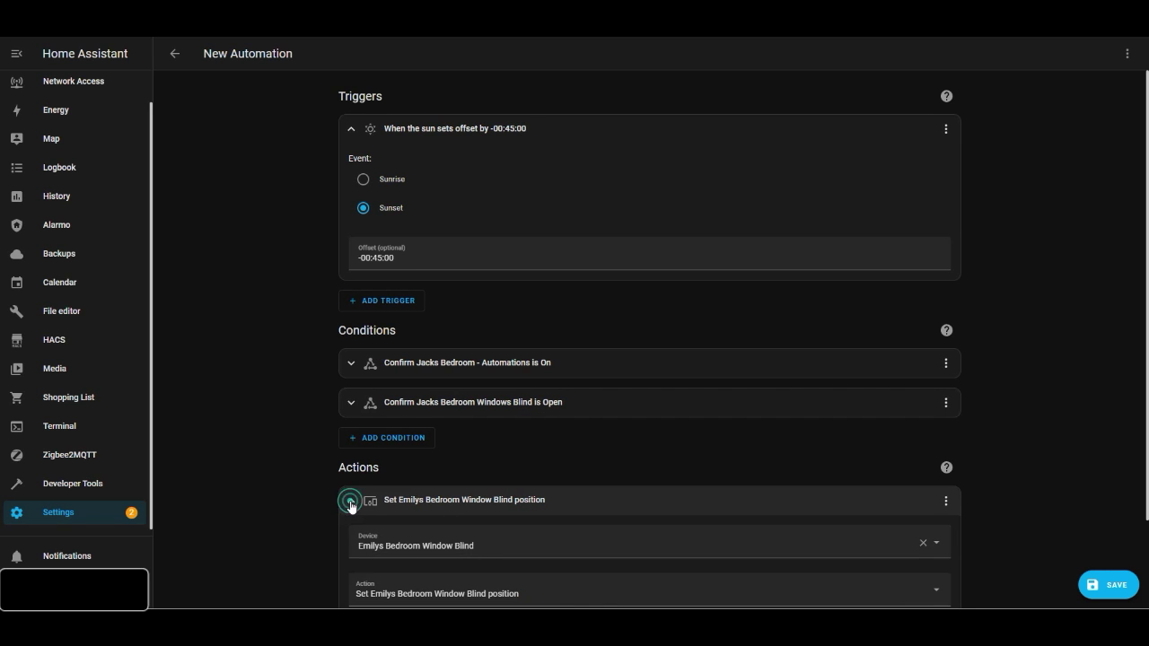
scroll(244, 541, "down", 2)
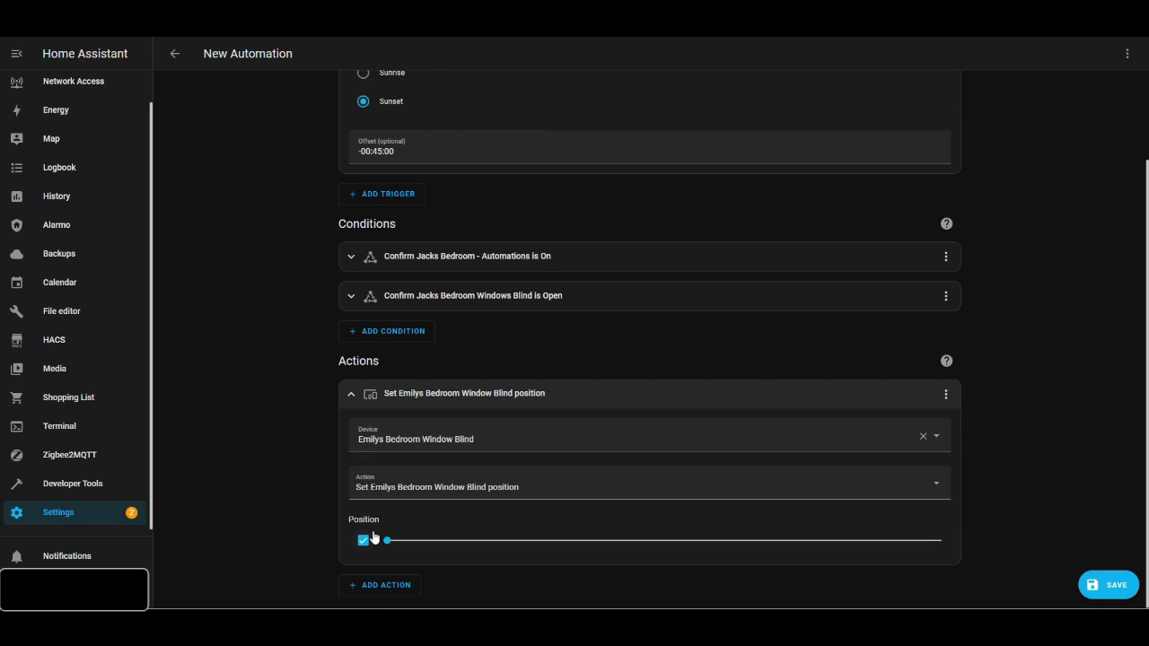
left_click(525, 441)
left_click(525, 441)
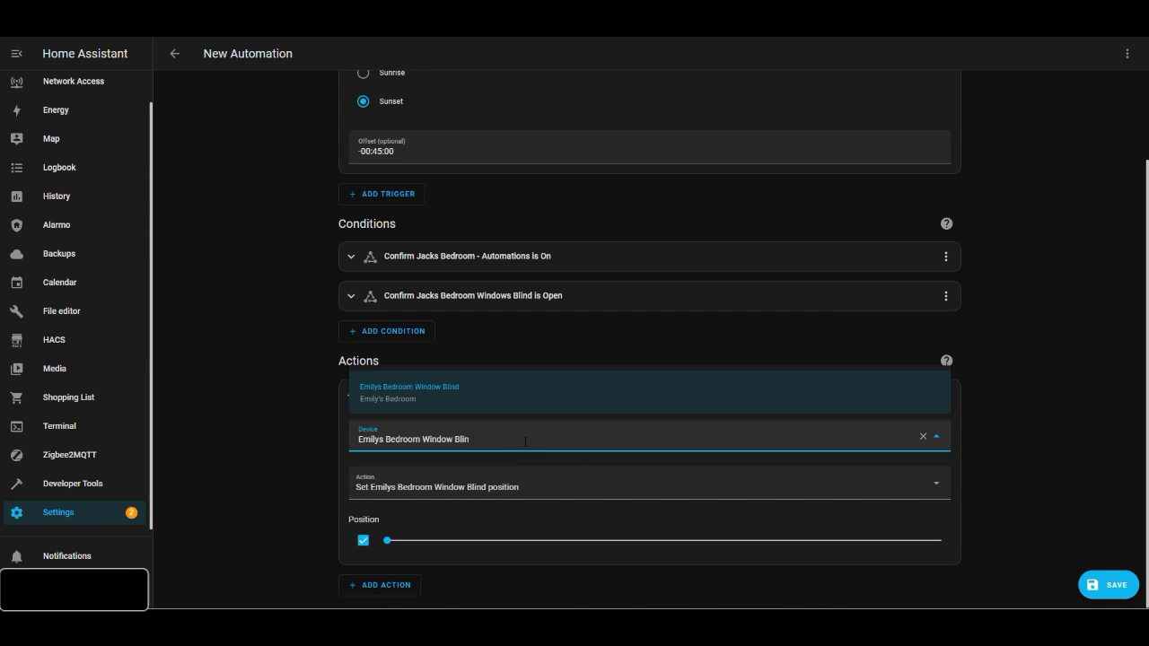
key("BackSpace")
key("BackSpace")
key("BackSpace")
key("BackSpace")
key("BackSpace")
key("BackSpace")
key("BackSpace")
key("BackSpace")
key("BackSpace")
key("BackSpace")
key("BackSpace")
key("BackSpace")
key("BackSpace")
key("BackSpace")
key("BackSpace")
key("BackSpace")
key("BackSpace")
key("BackSpace")
key("BackSpace")
key("BackSpace")
type("jac")
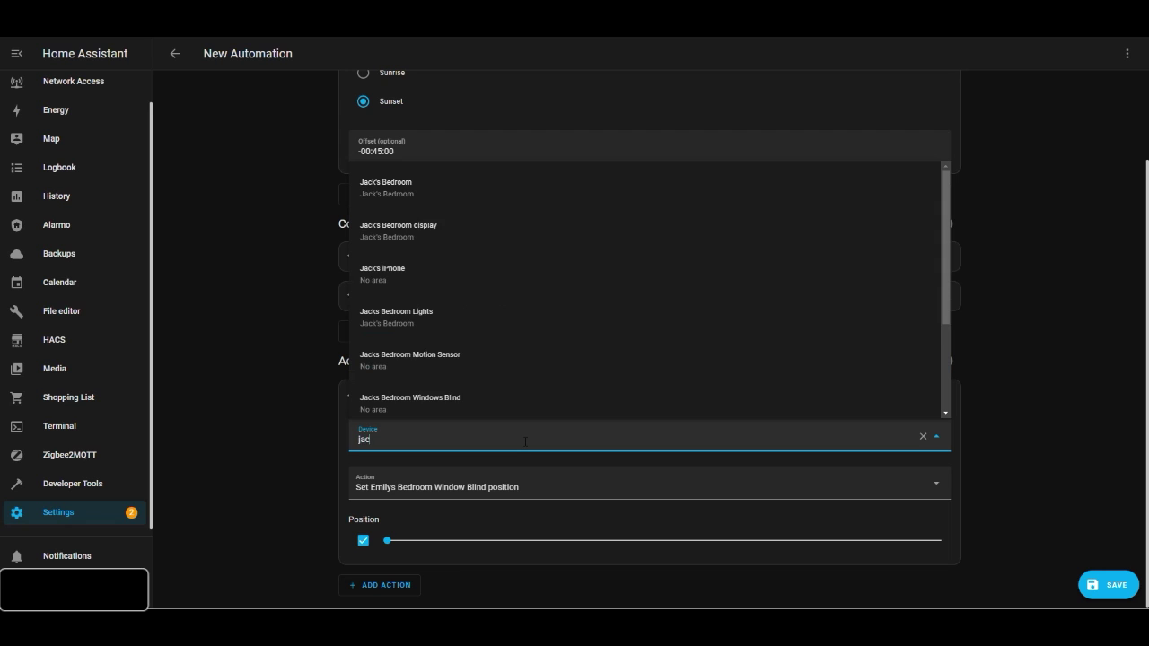
type("ks ")
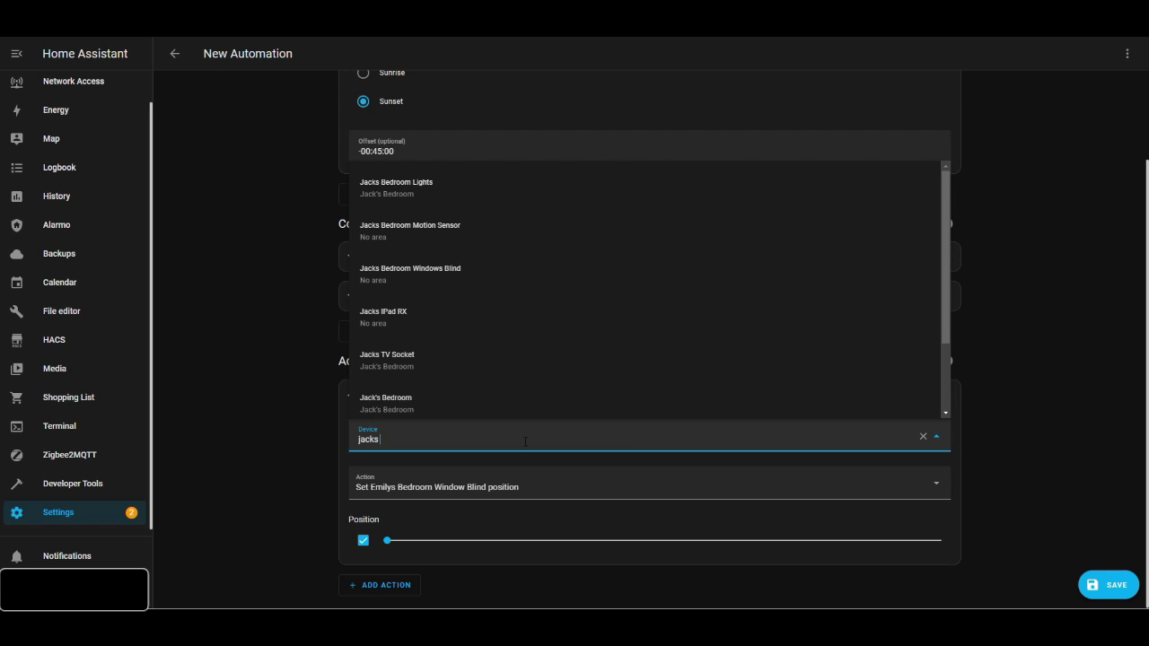
type("bedroom")
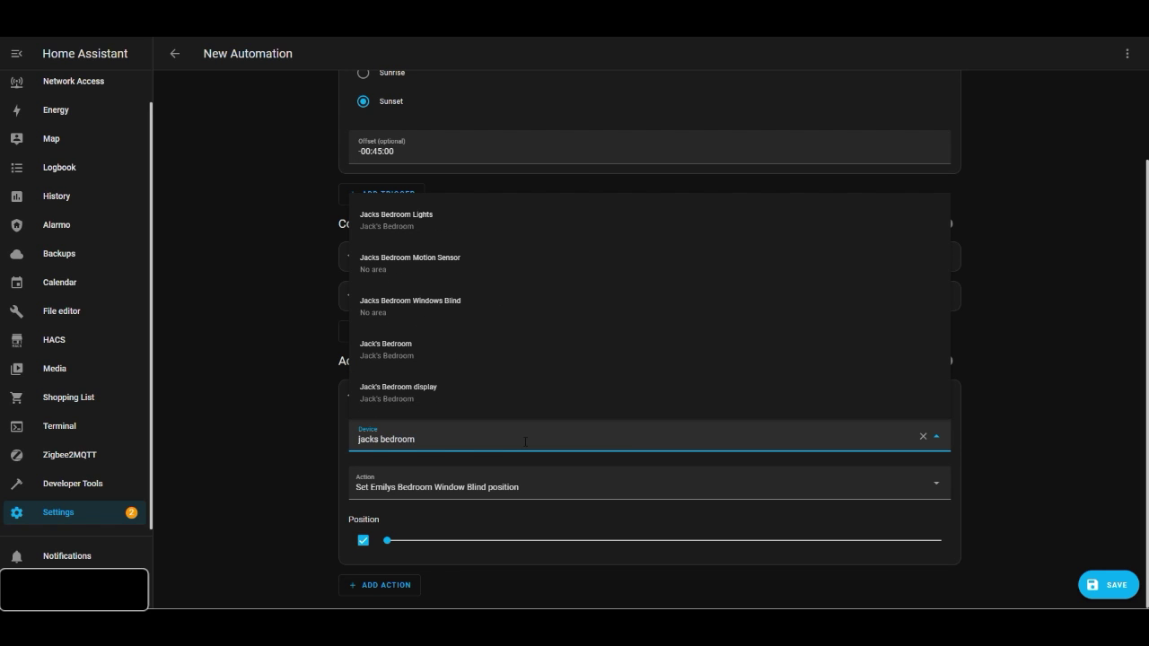
type(" windo")
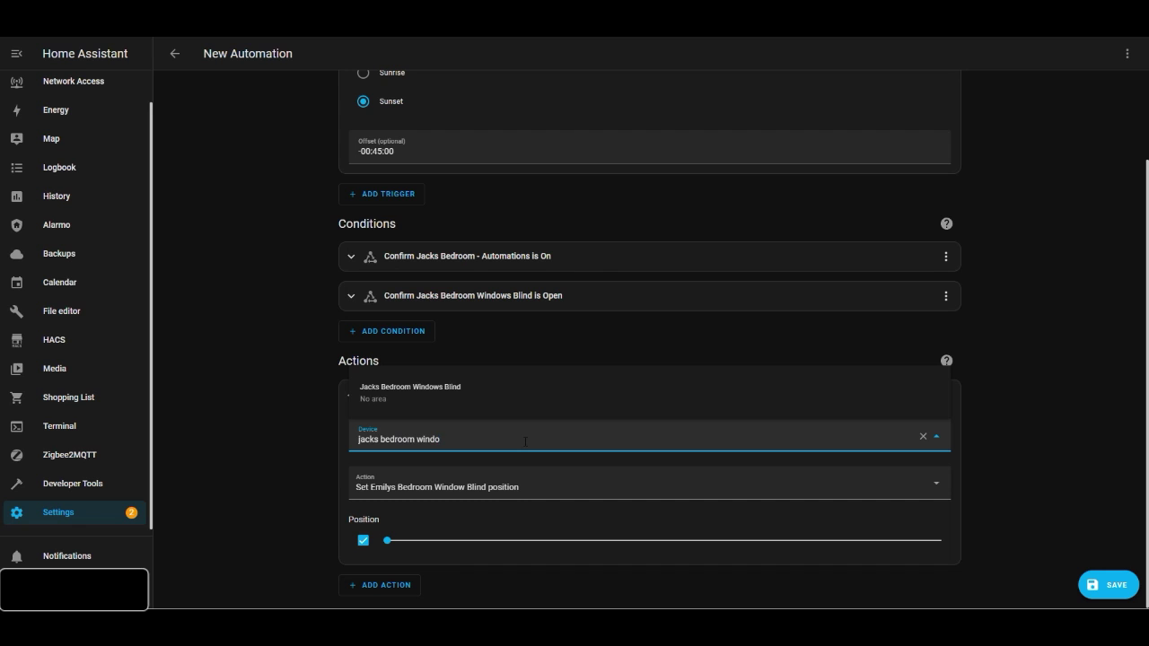
left_click(450, 396)
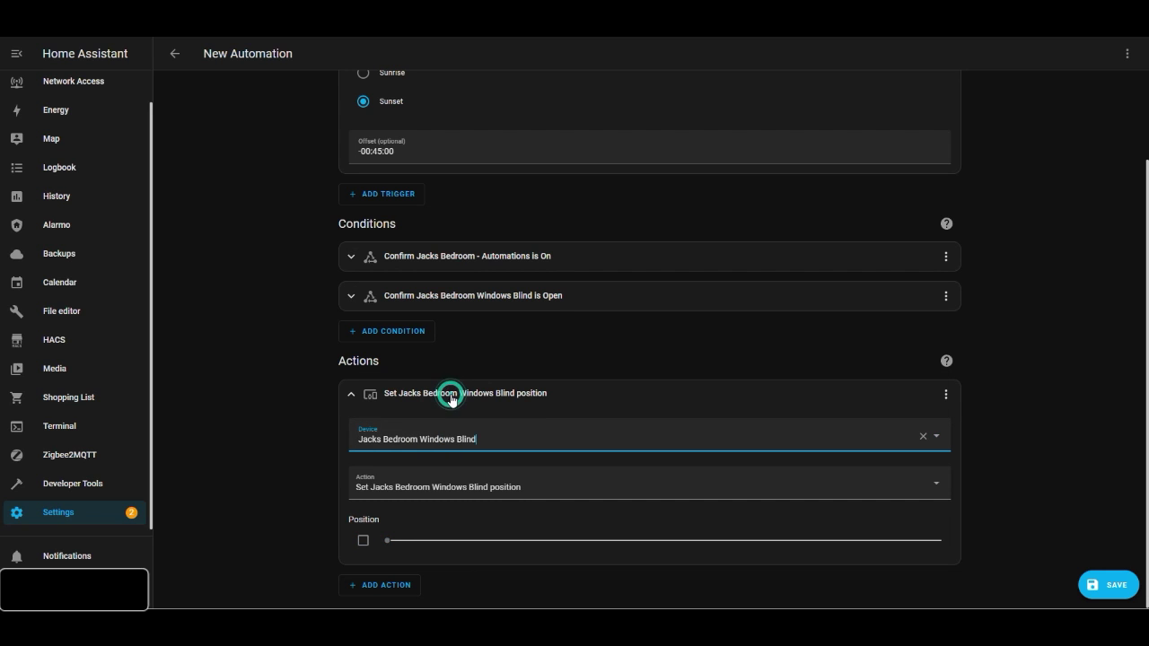
Set the device action to close that bedroom's windows blind instead of setting a position, and collapse the action.
left_click(364, 541)
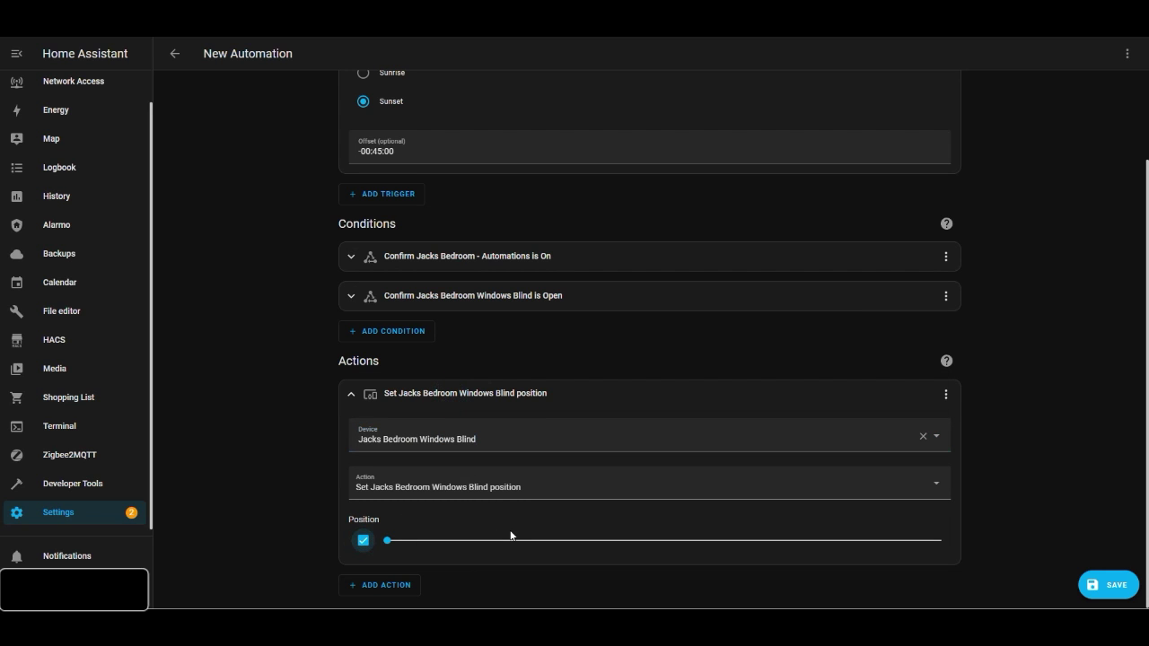
left_click(544, 484)
left_click(456, 419)
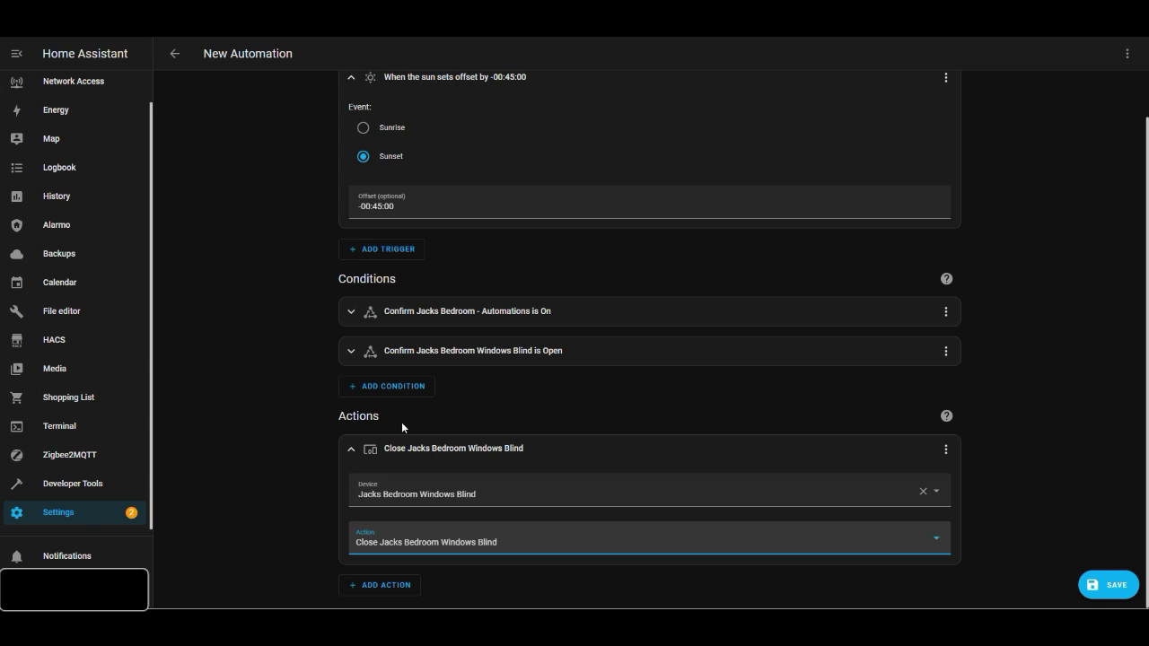
scroll(266, 364, "up", 1)
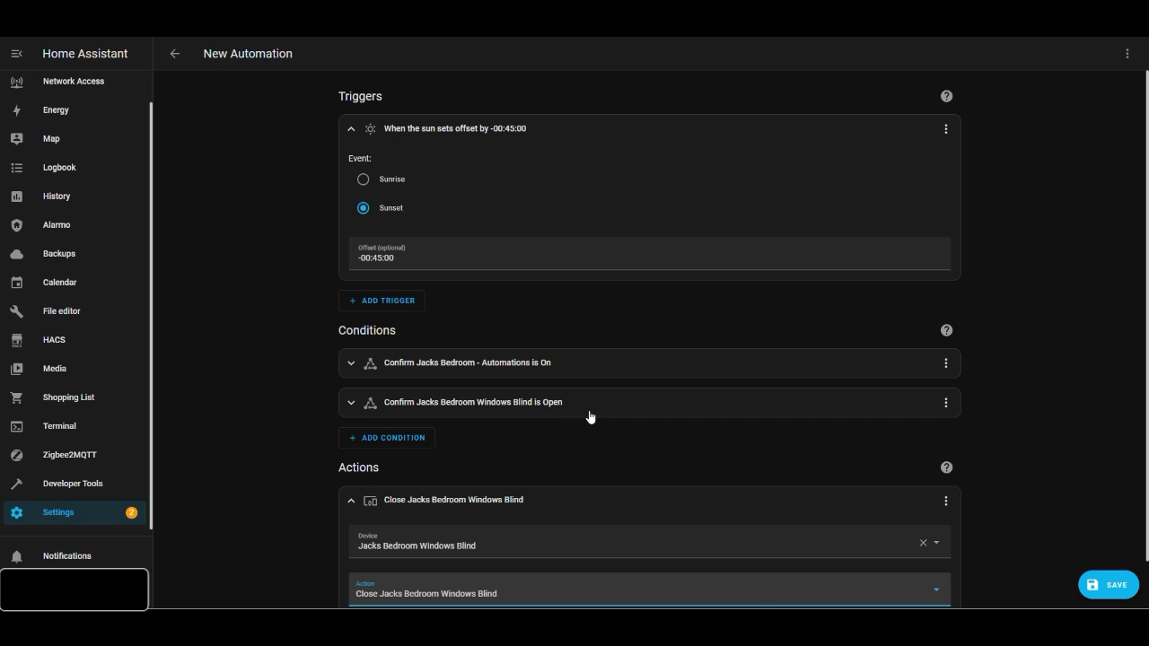
left_click(349, 503)
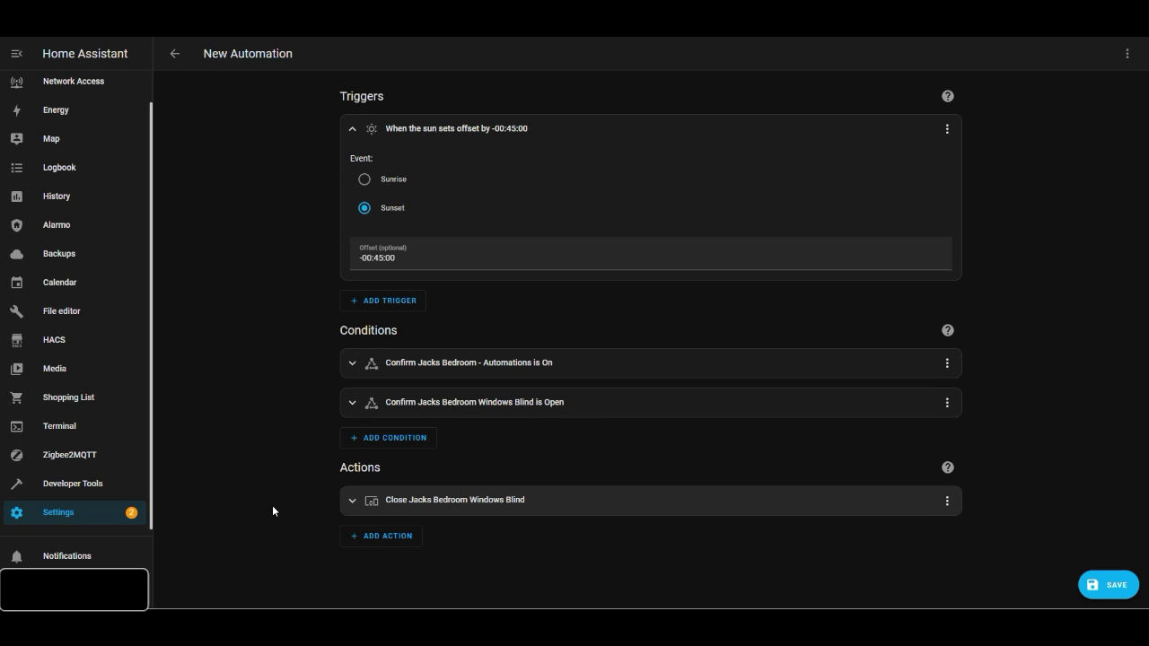
Save the automation under the child's name followed by 'Bedroom - Window Blind Closes before sunset'.
left_click(1109, 585)
key("ctrl+a")
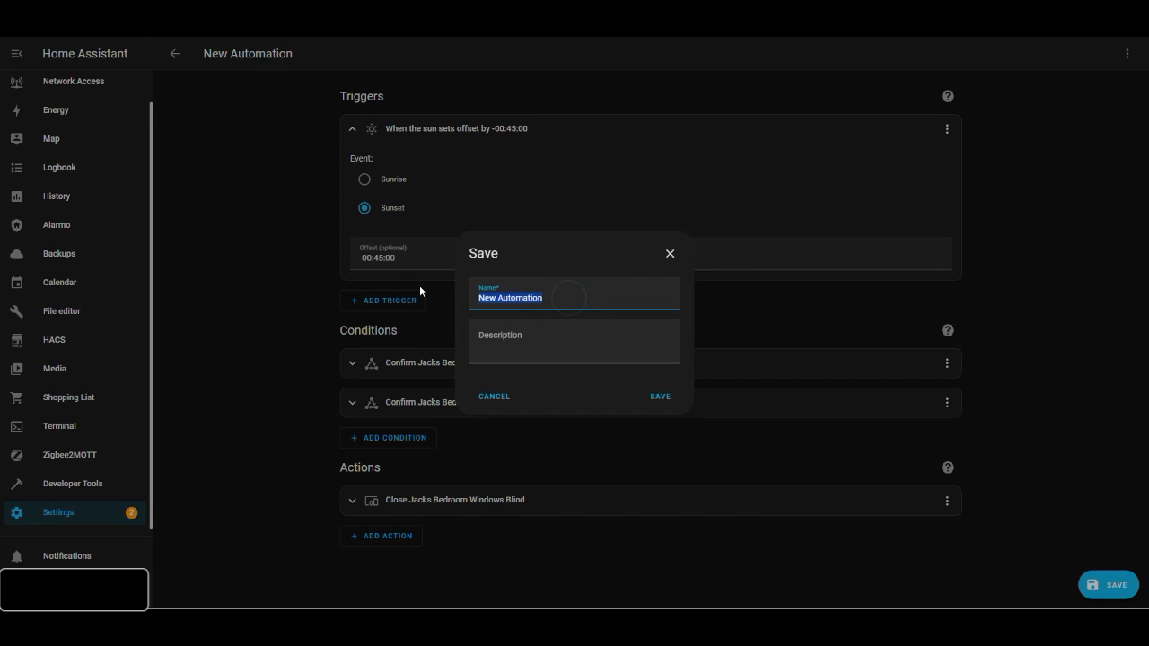
type("Jacks Bedroom - Window B")
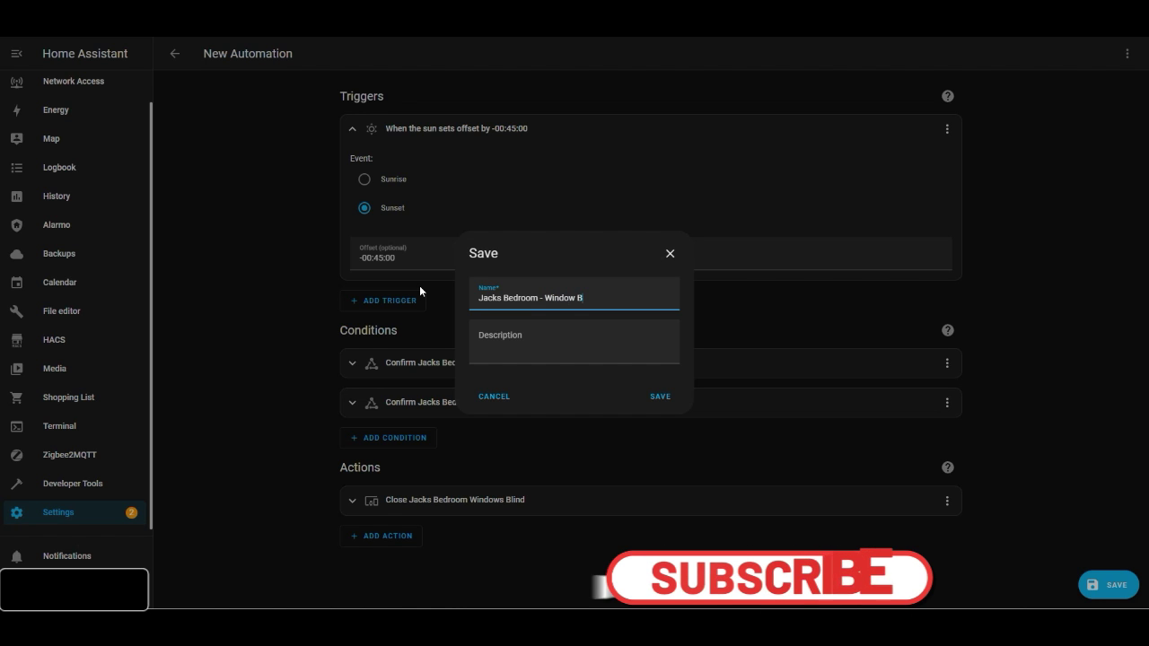
type("lind C")
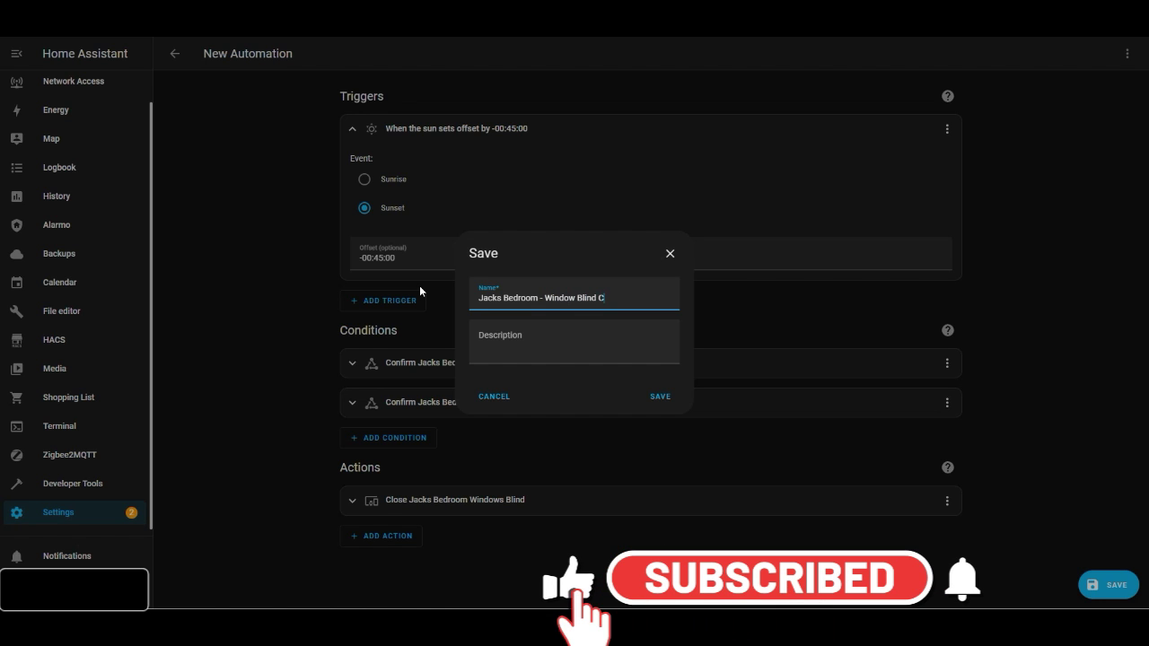
type("loses before se")
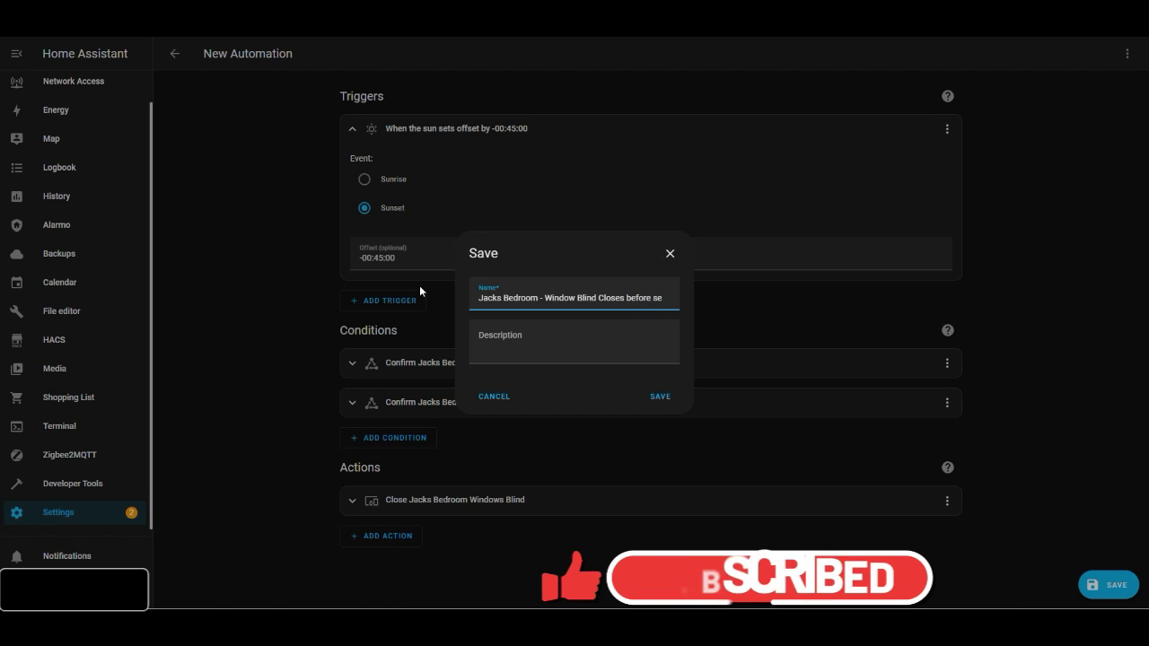
key("BackSpace")
type("unset")
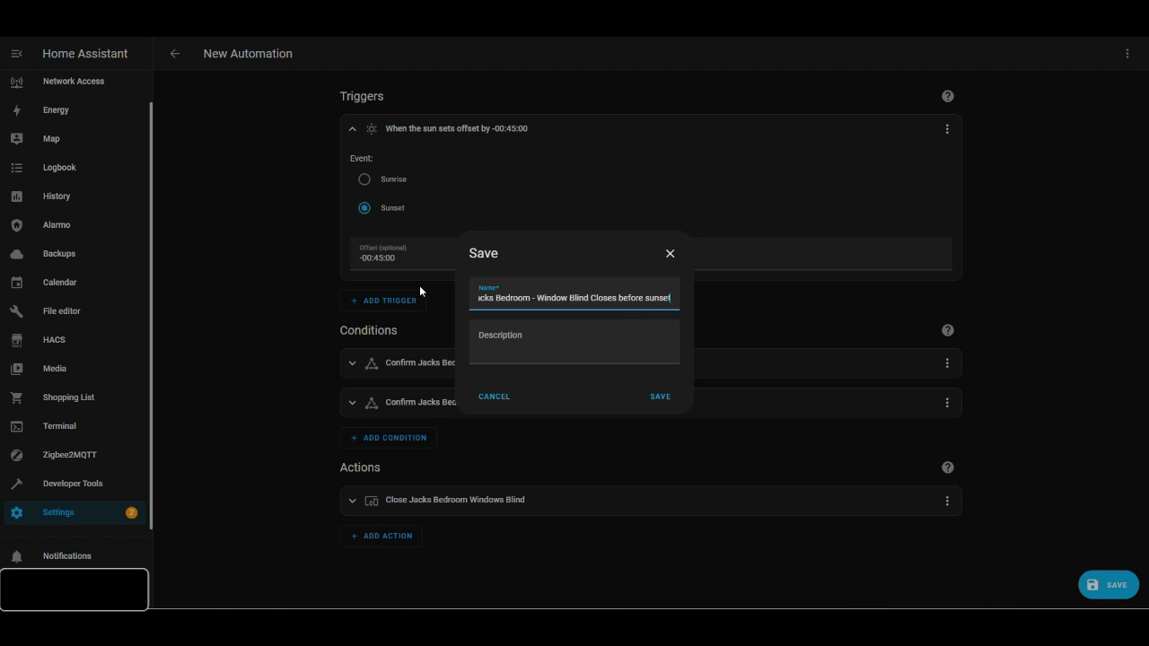
left_click(662, 395)
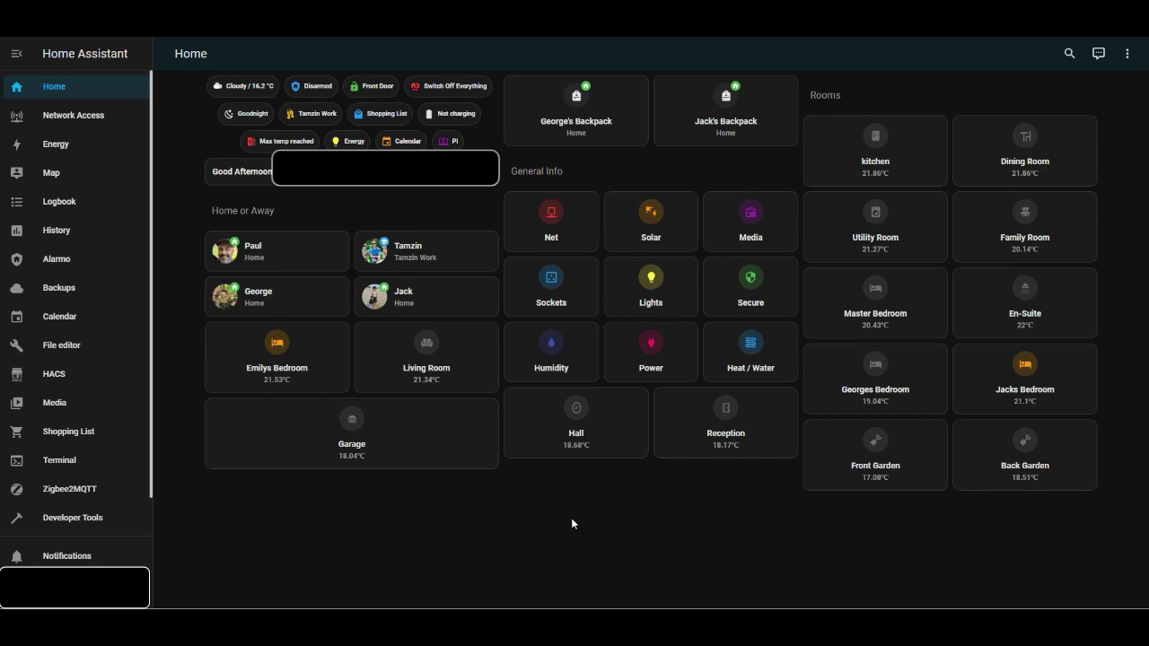
Open the same child's bedroom view from the Home dashboard and start editing the dashboard.
left_click(1070, 363)
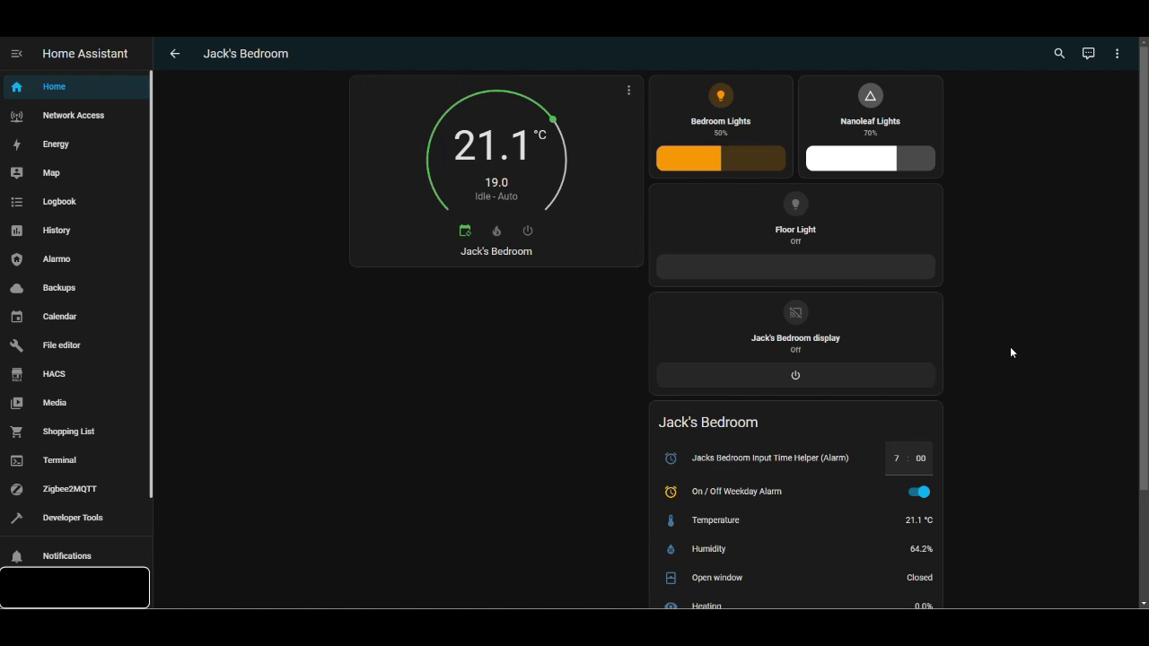
left_click(1116, 53)
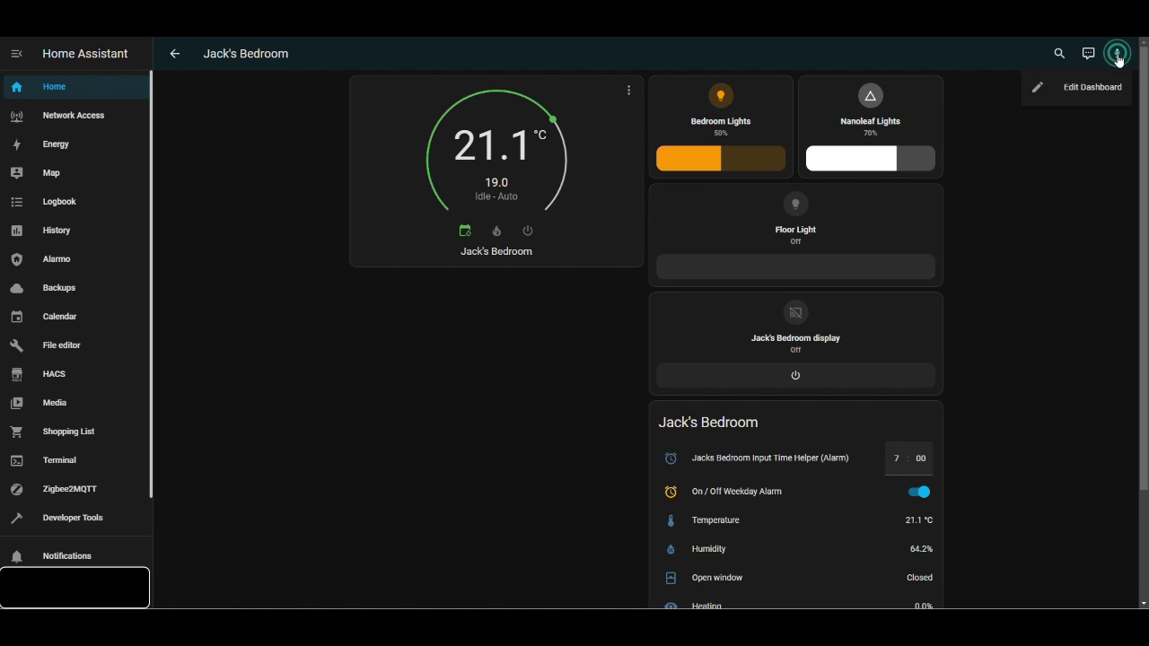
left_click(1098, 90)
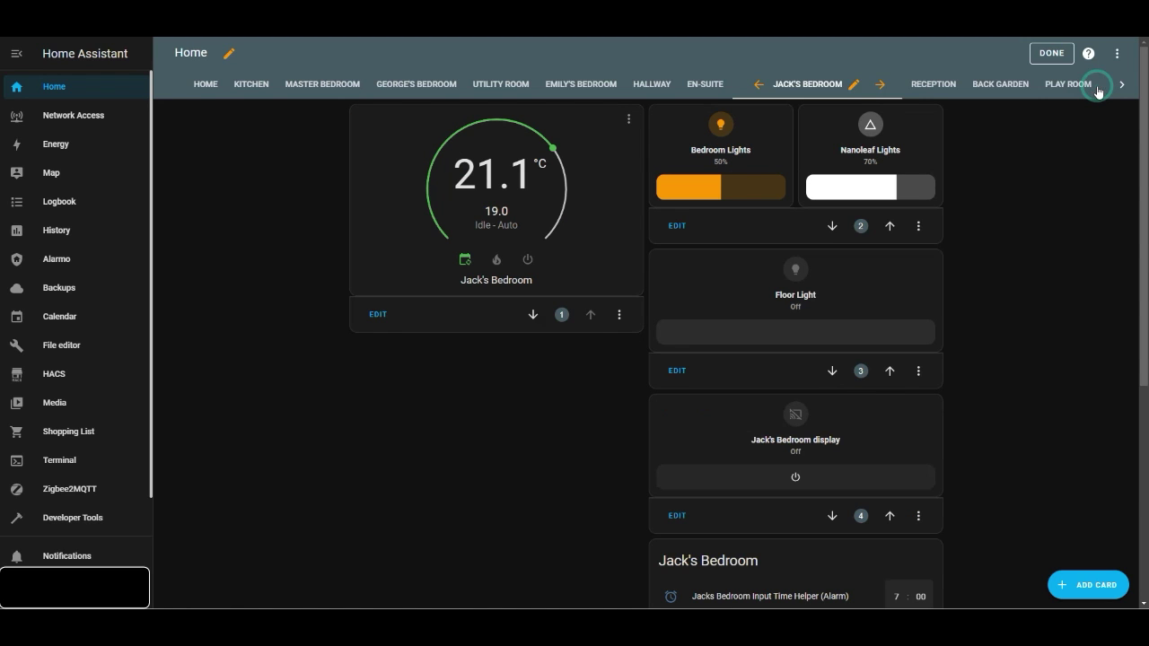
Add a Horizontal Stack card to the bedroom view.
left_click(1088, 585)
left_click(628, 141)
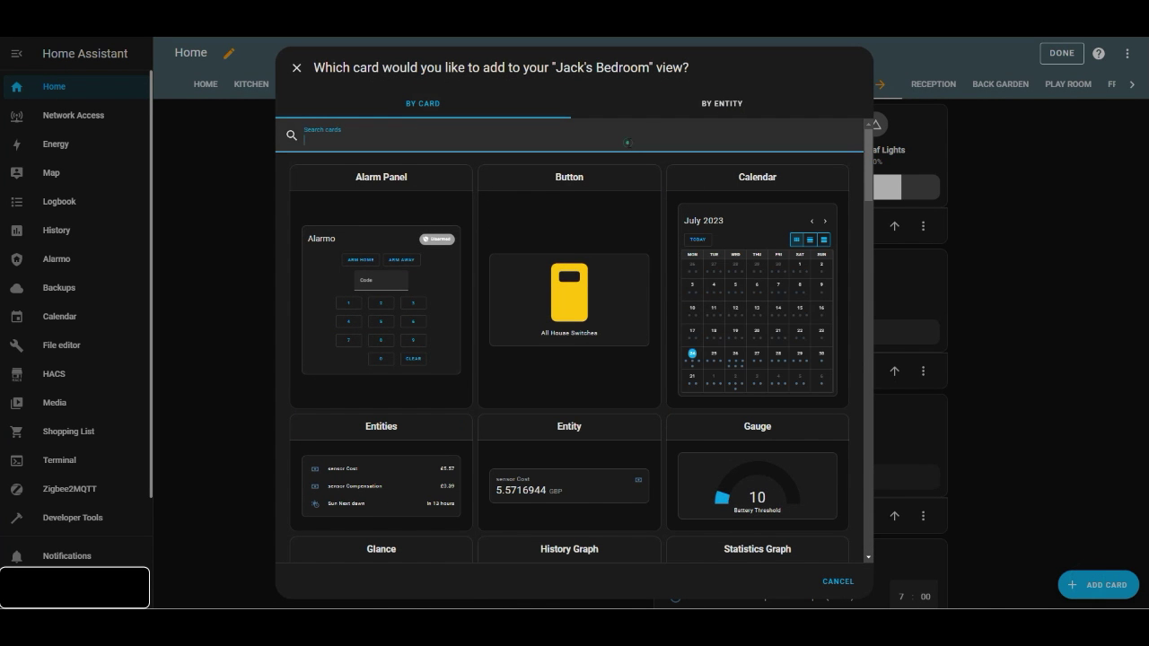
type("hor")
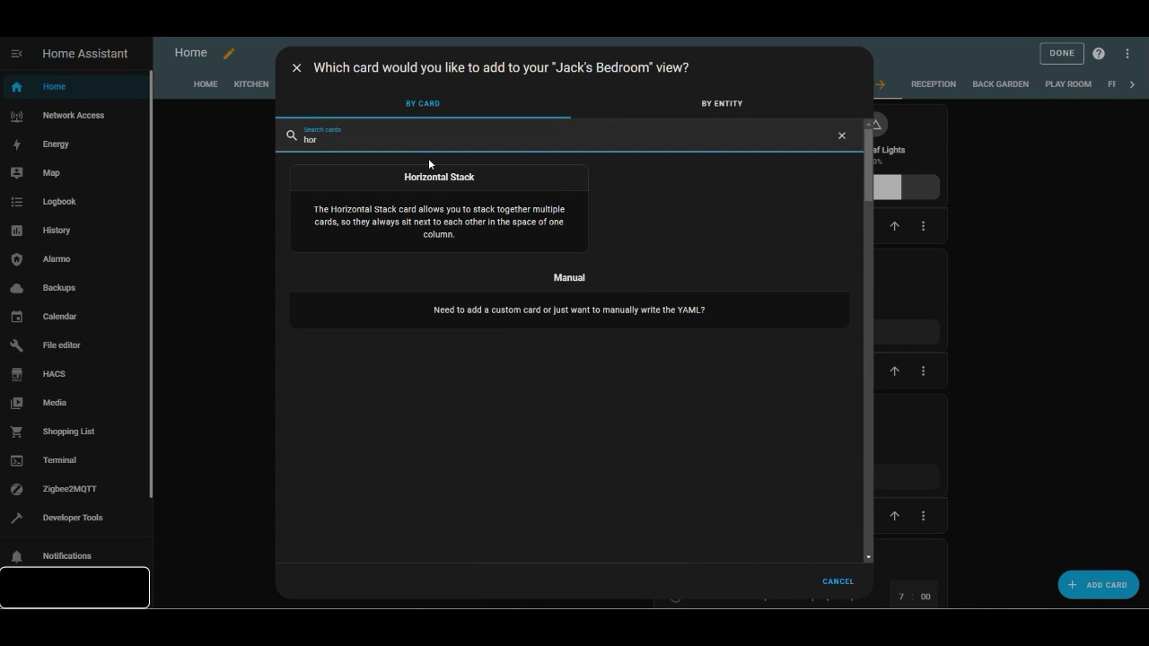
left_click(451, 186)
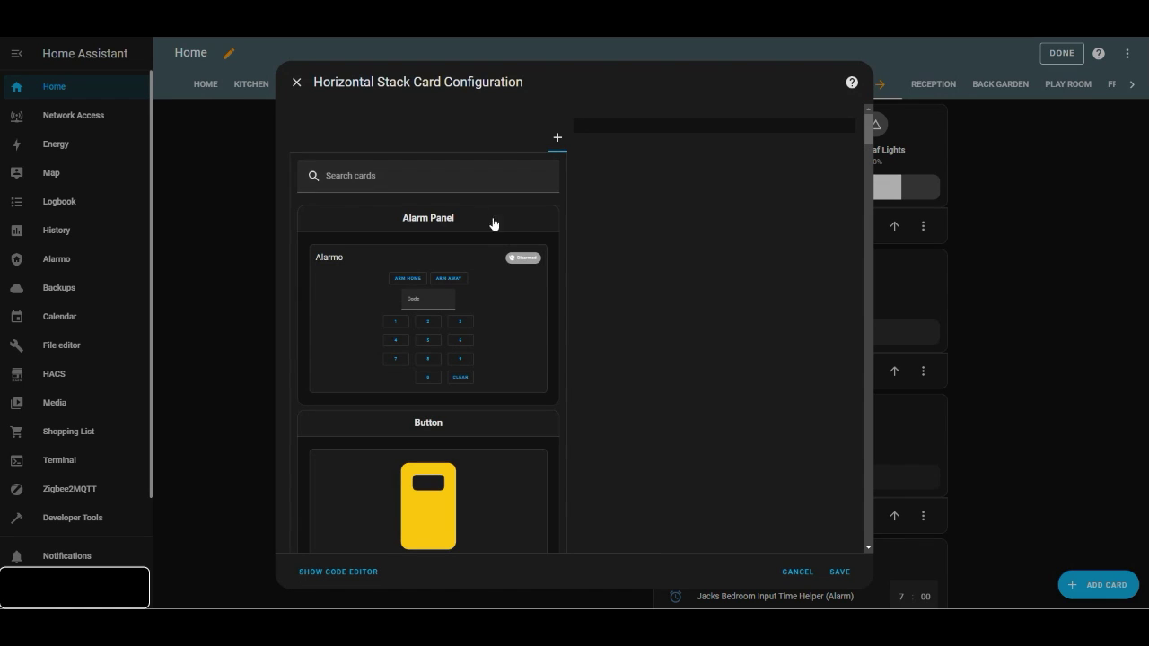
Insert an Entities card into the horizontal stack and remove all three of its default entities.
left_click(459, 179)
type("en")
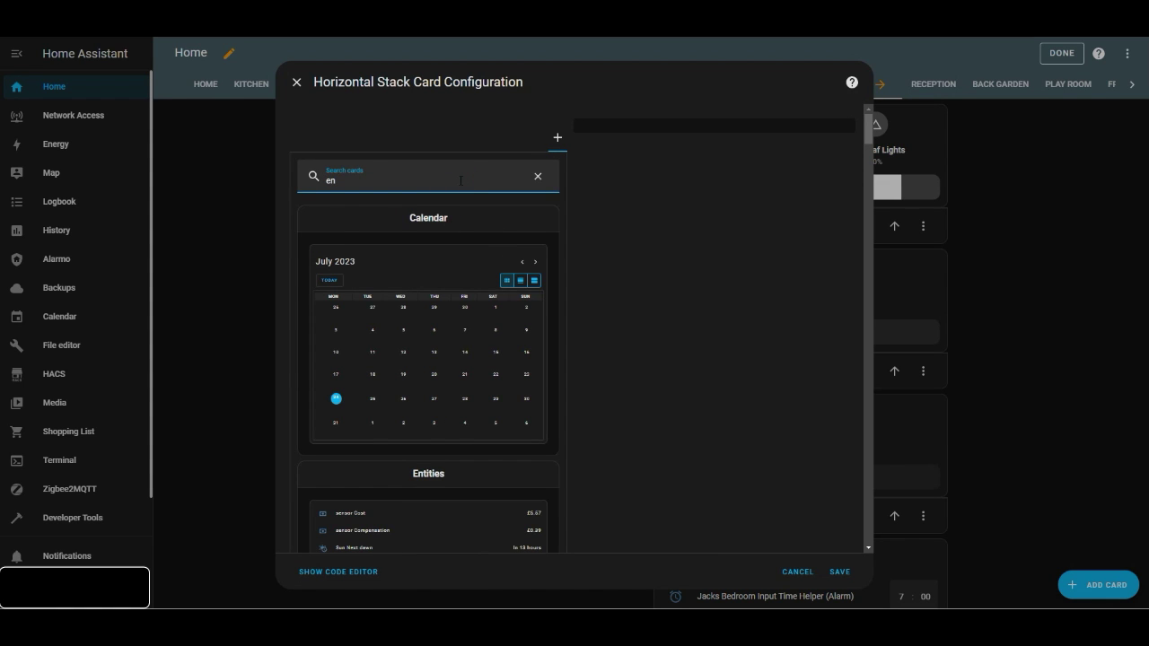
scroll(576, 254, "down", 3)
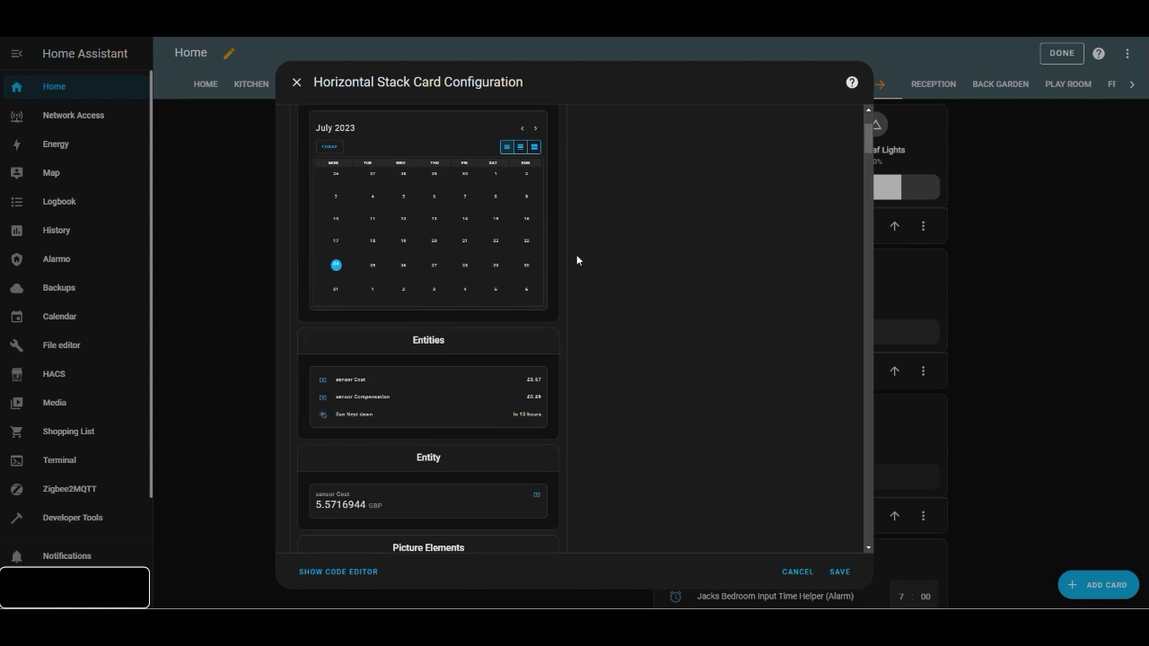
left_click(427, 340)
scroll(640, 356, "down", 1)
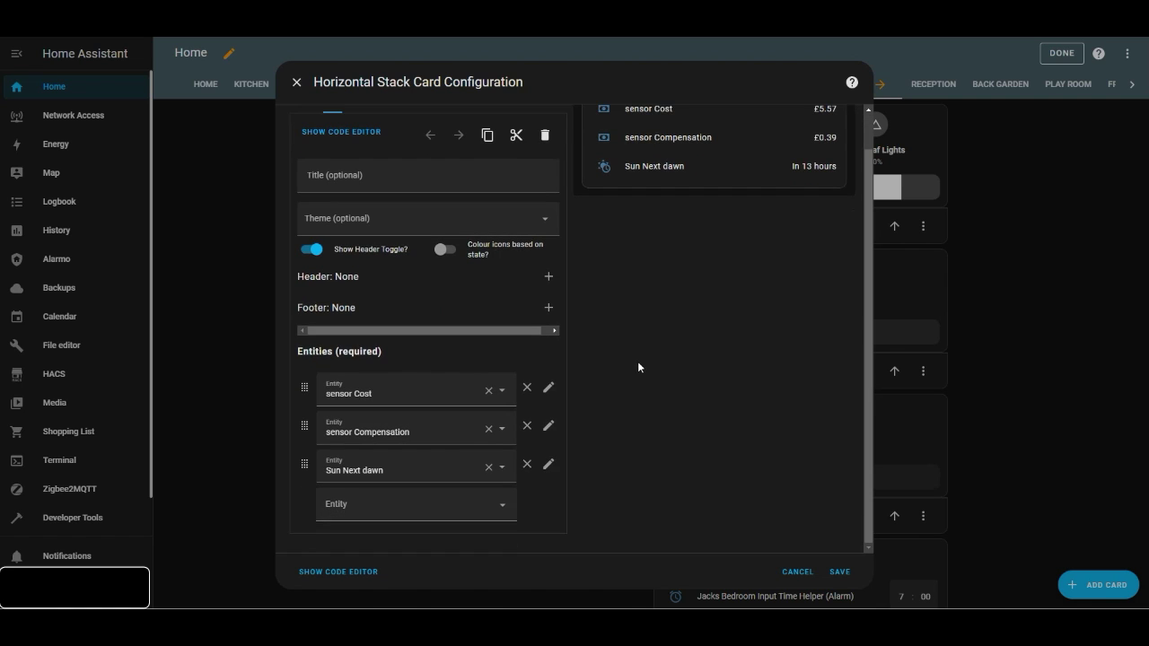
left_click(527, 464)
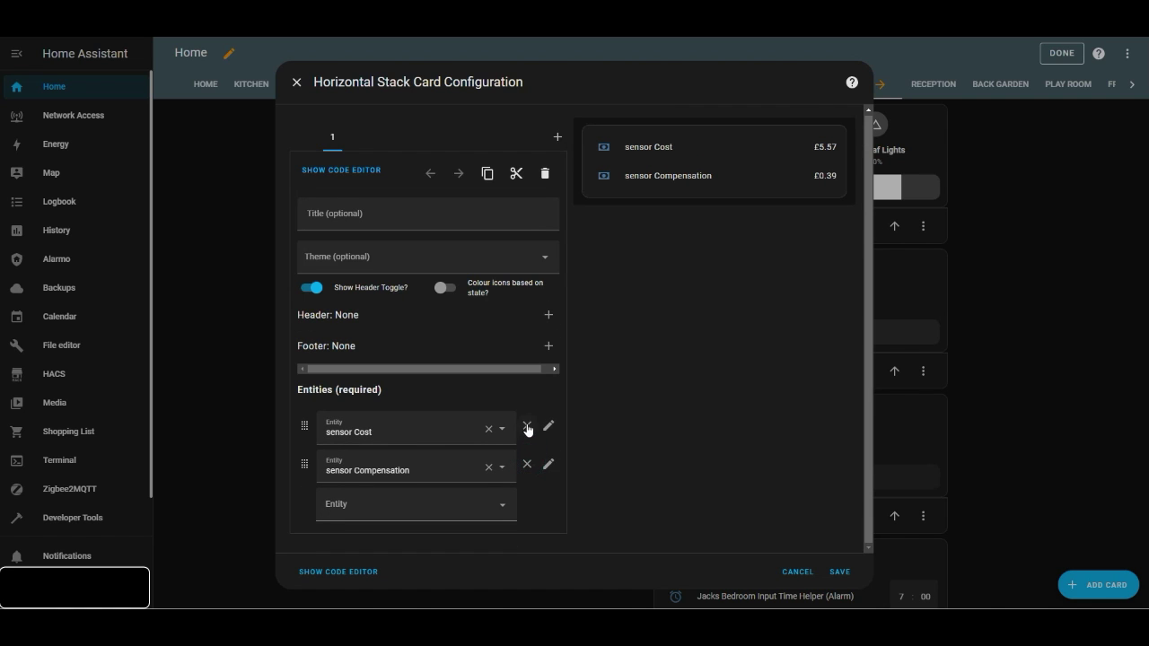
left_click(527, 429)
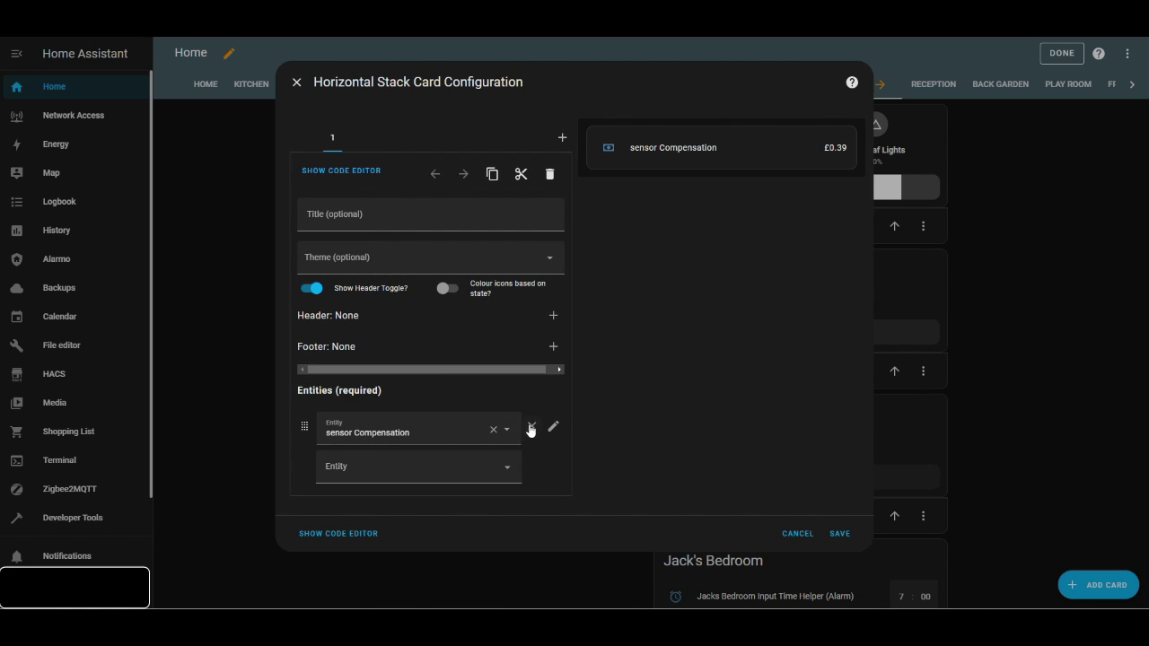
left_click(529, 427)
Add the 'Bedroom Windows Blind' cover entity of this child's bedroom to the Entities card.
left_click(440, 427)
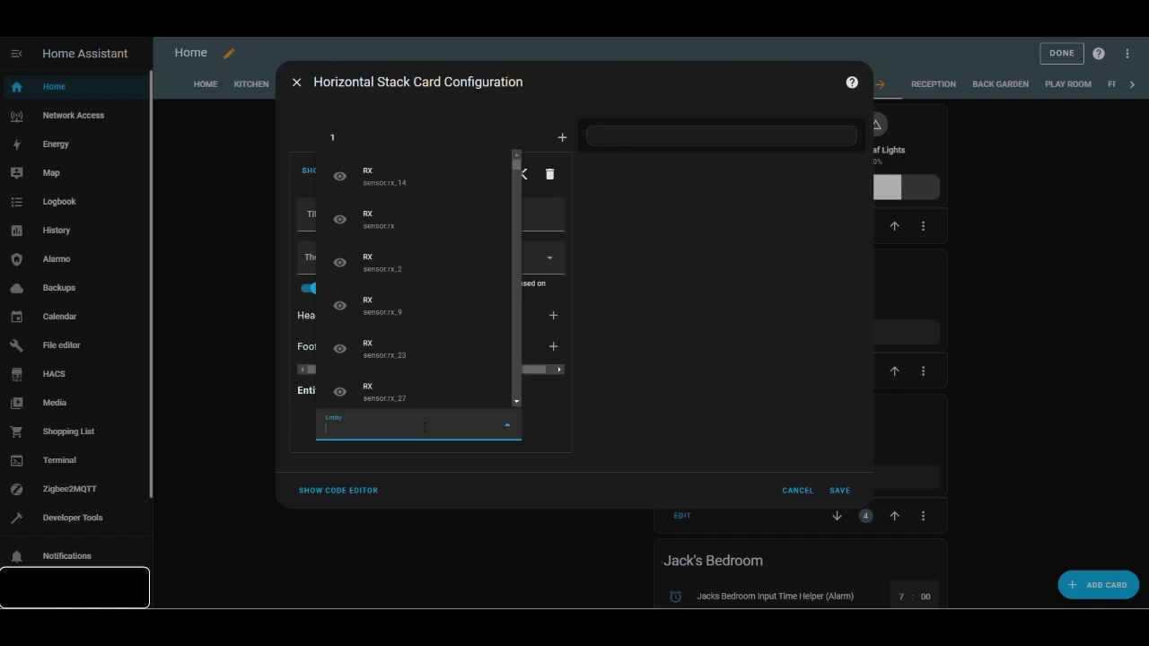
type("window blind")
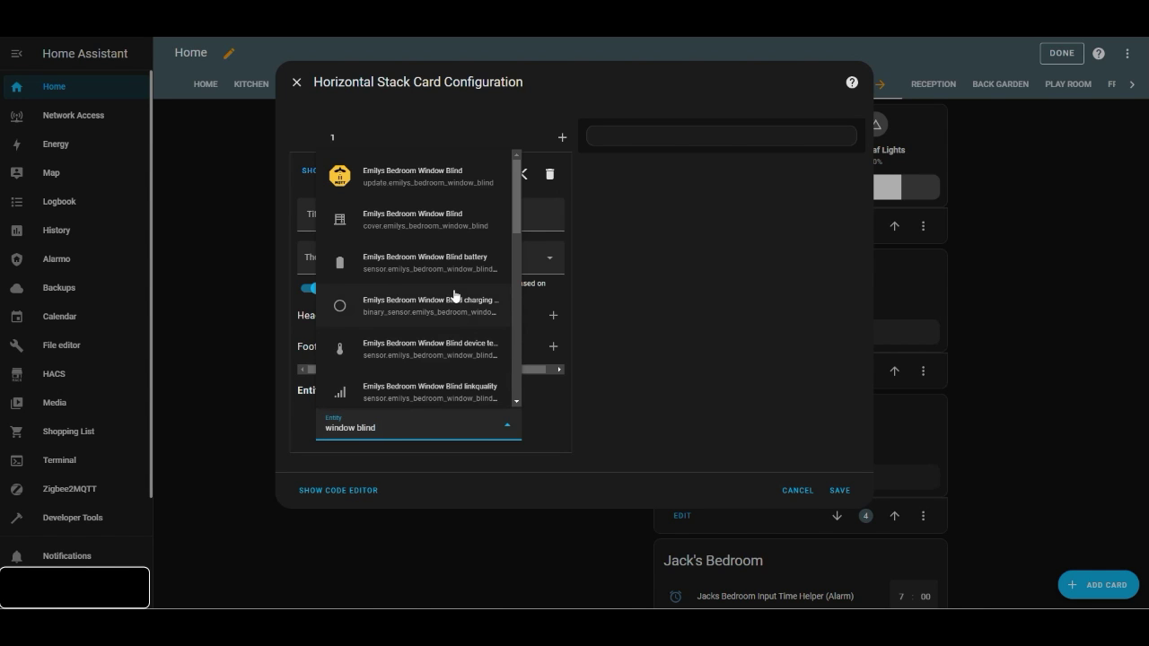
scroll(455, 296, "down", 1)
scroll(455, 295, "down", 5)
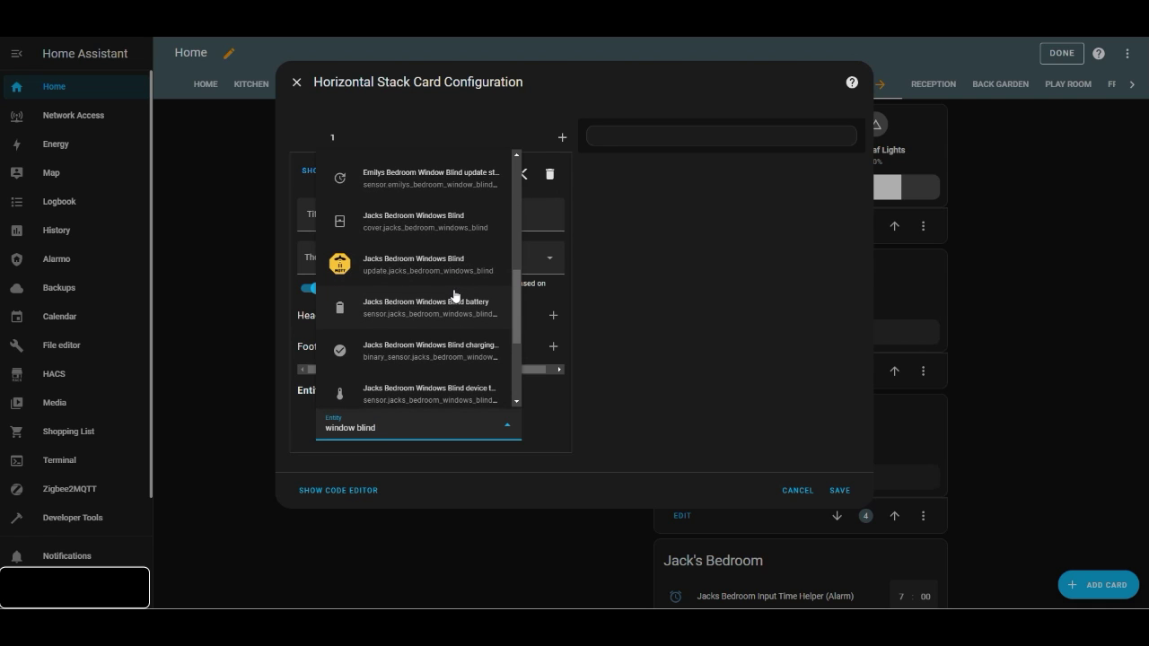
scroll(455, 295, "down", 1)
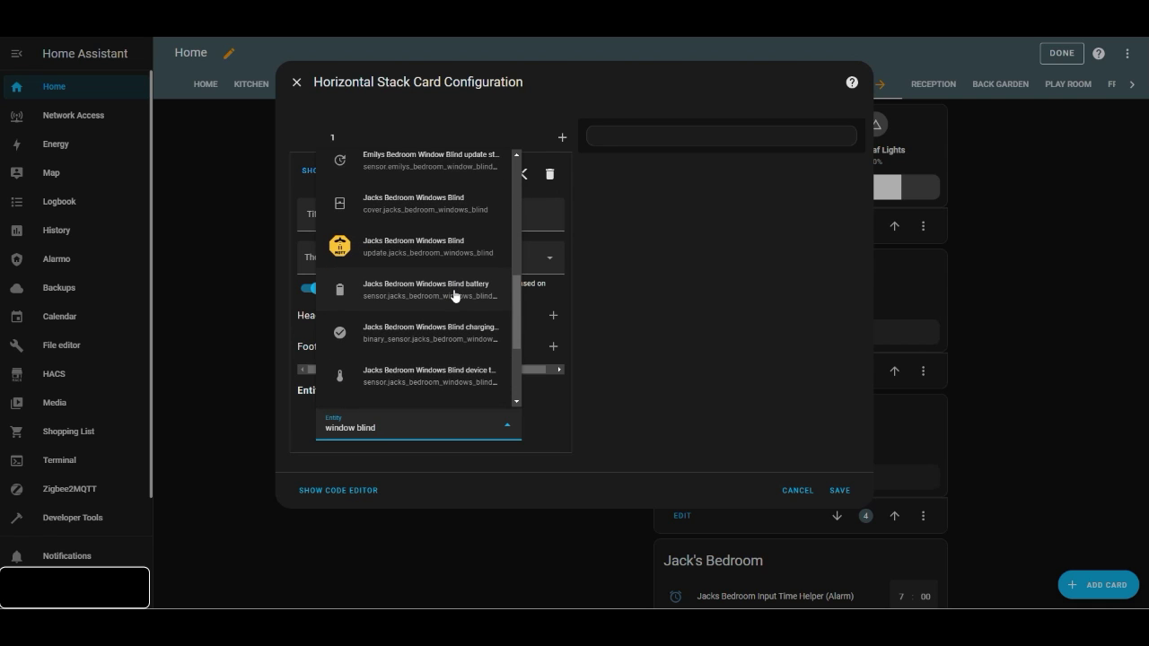
left_click(422, 206)
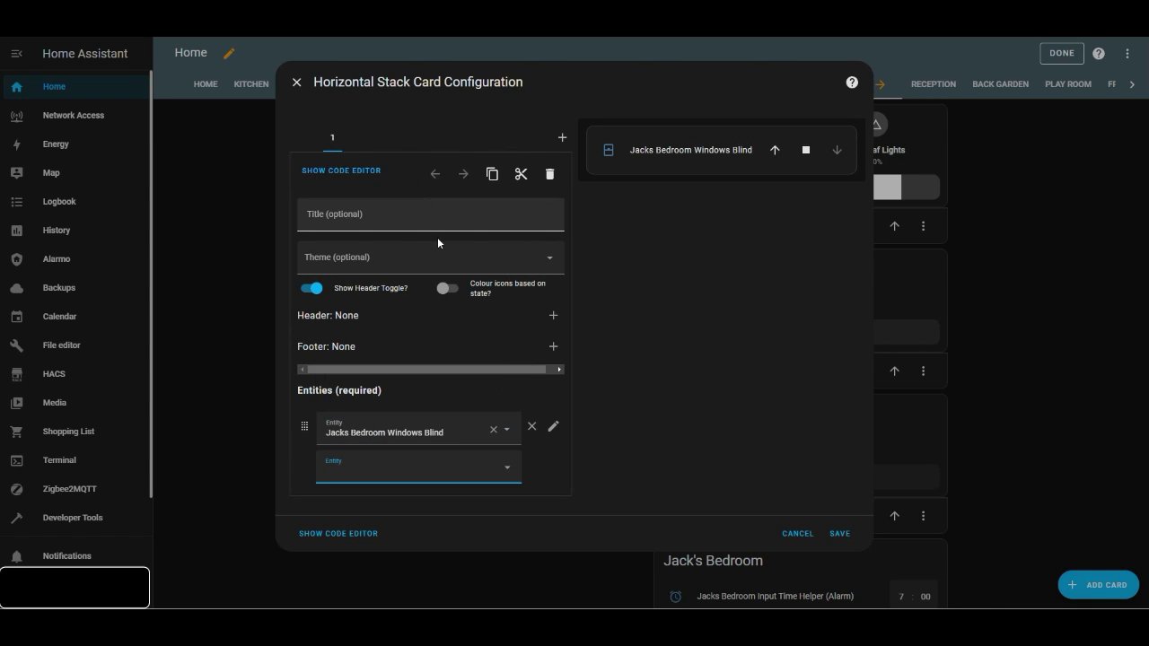
Add the 'Bedroom Windows Blind battery' sensor of this child's bedroom to the Entities card and save the stack.
left_click(403, 468)
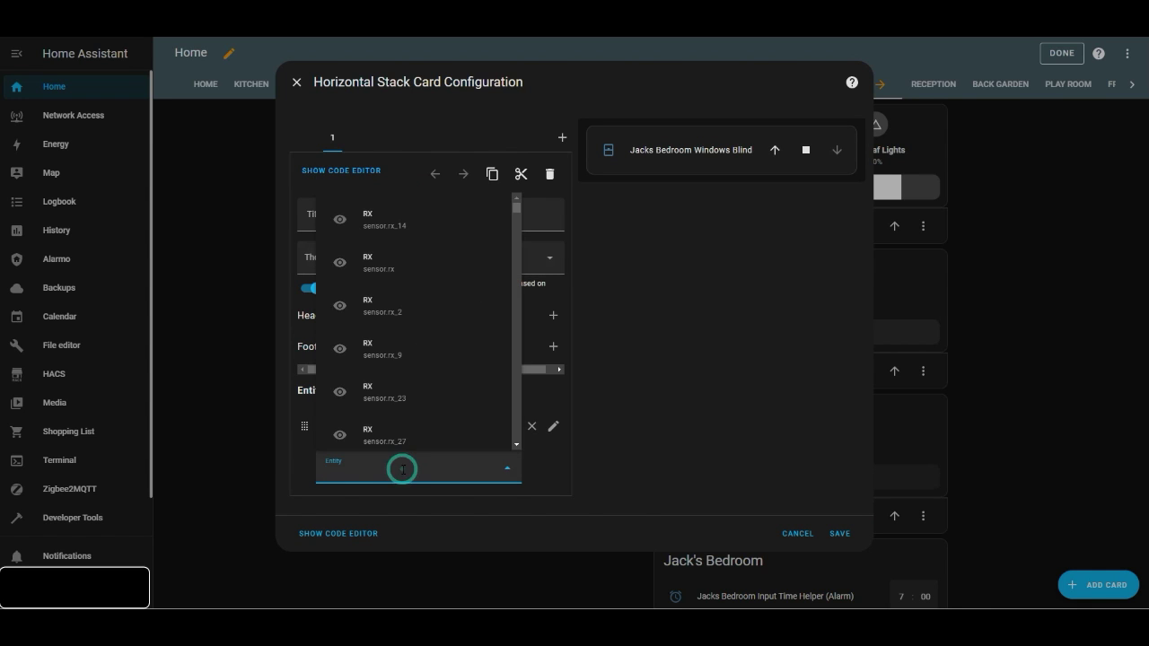
type("jacks")
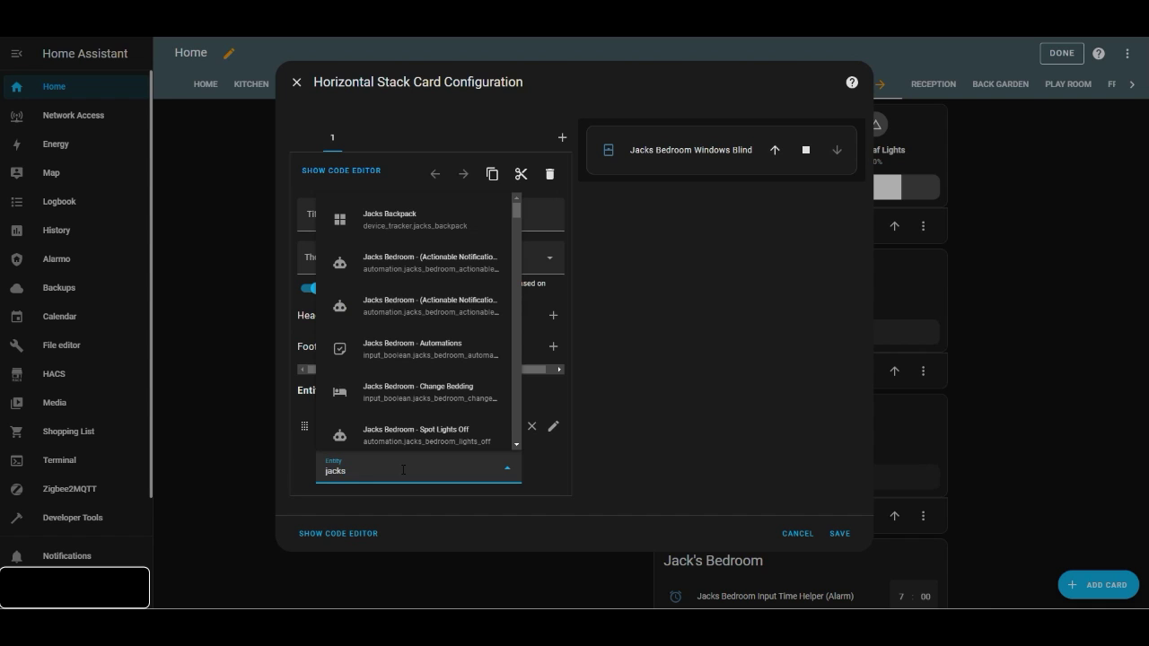
type(" bedr")
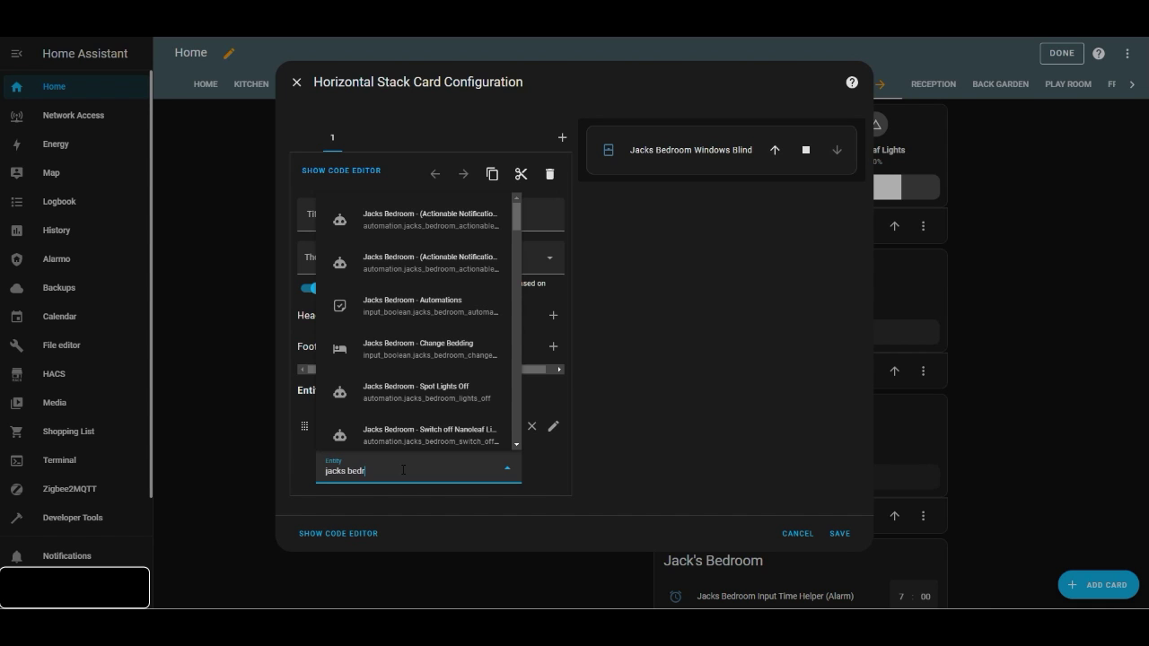
type("oom win")
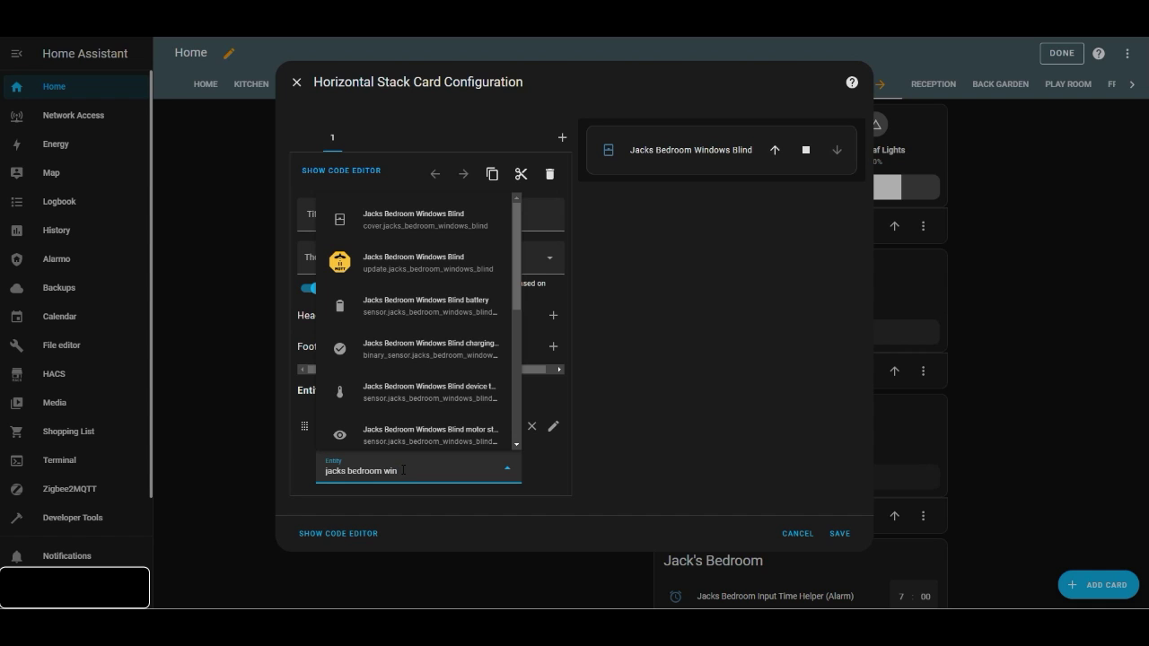
left_click(438, 309)
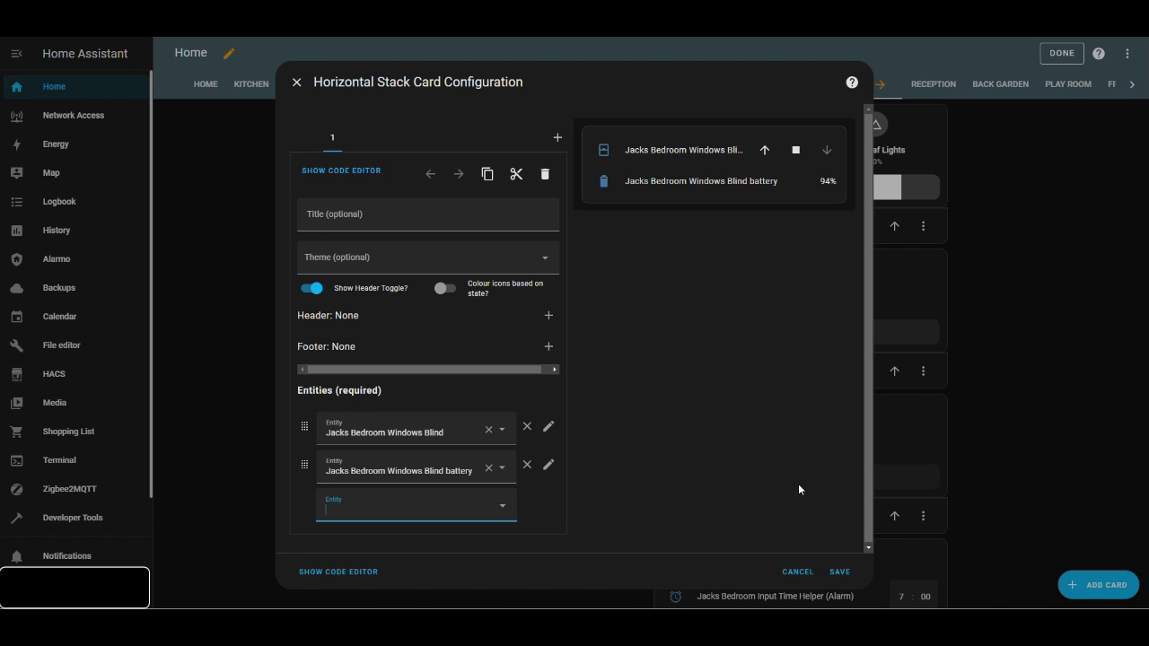
left_click(838, 572)
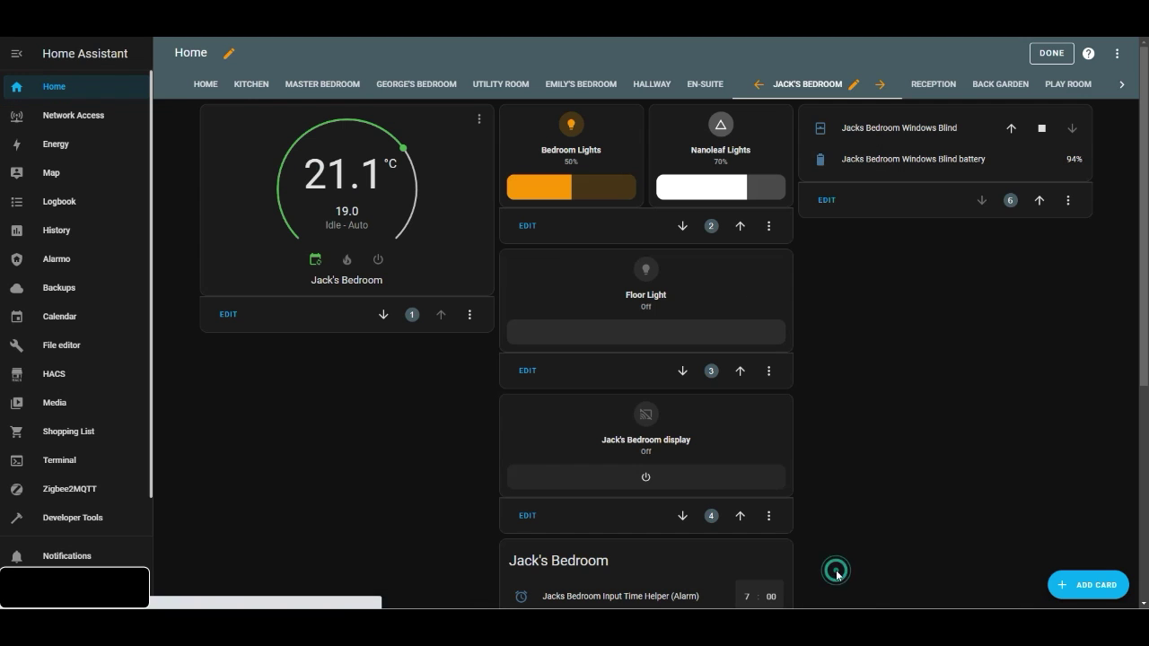
Move the new blind card up to position 3, directly below the Bedroom Lights and Nanoleaf Lights cards.
left_click(1039, 200)
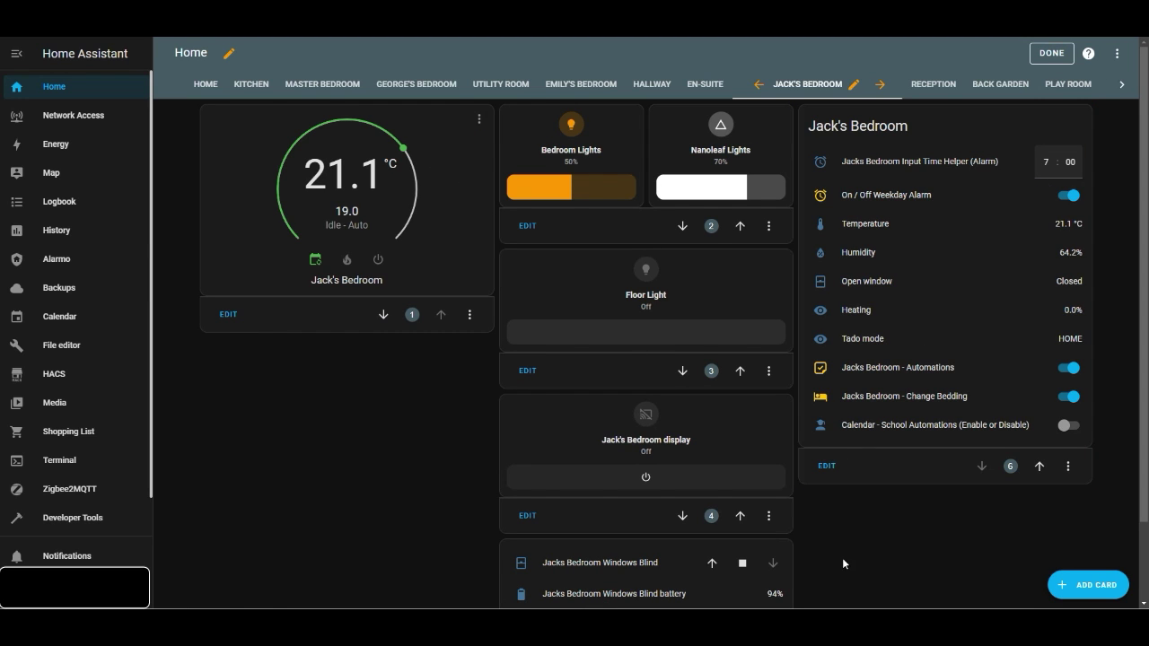
scroll(742, 521, "down", 1)
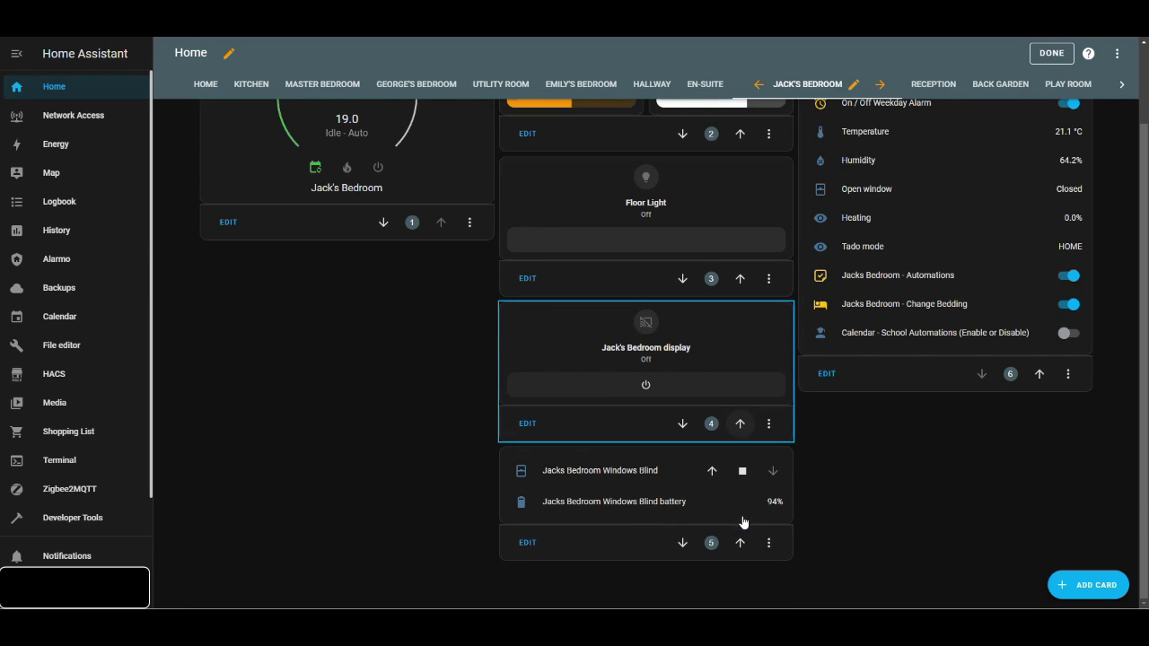
left_click(741, 541)
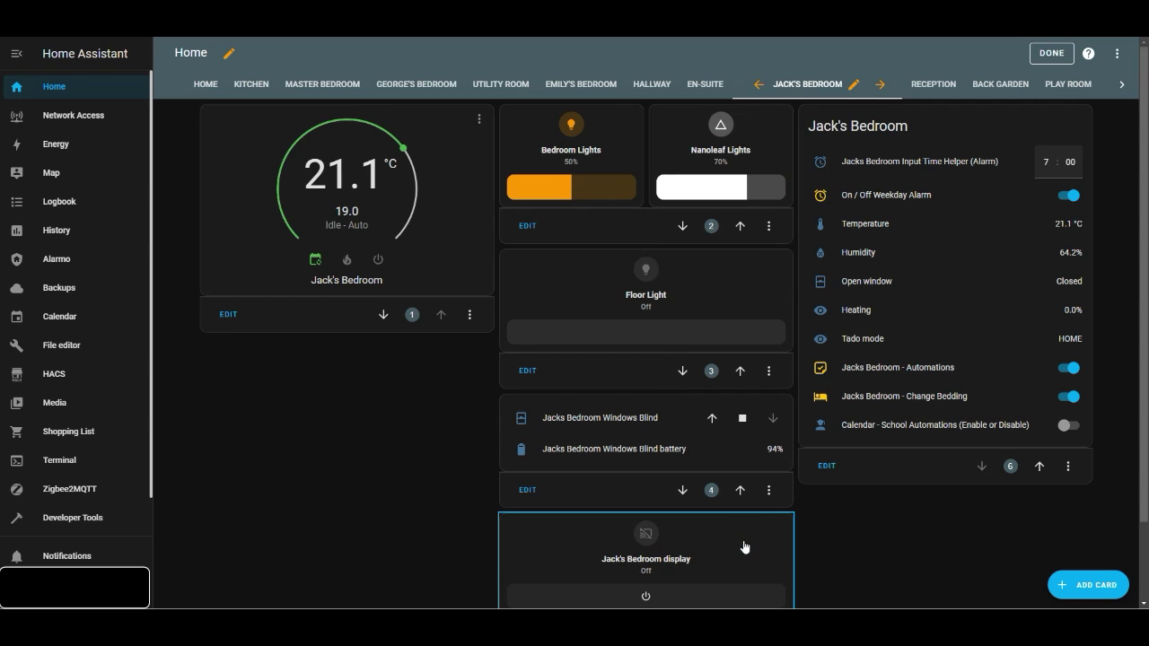
scroll(743, 547, "down", 1)
scroll(743, 547, "up", 1)
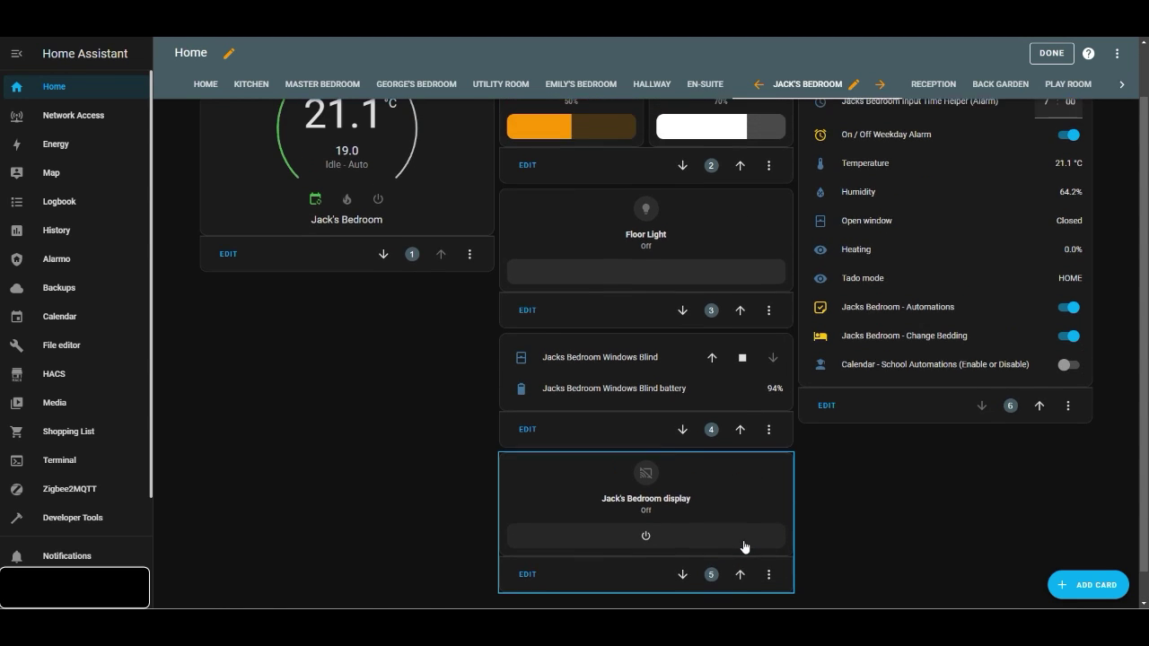
left_click(738, 473)
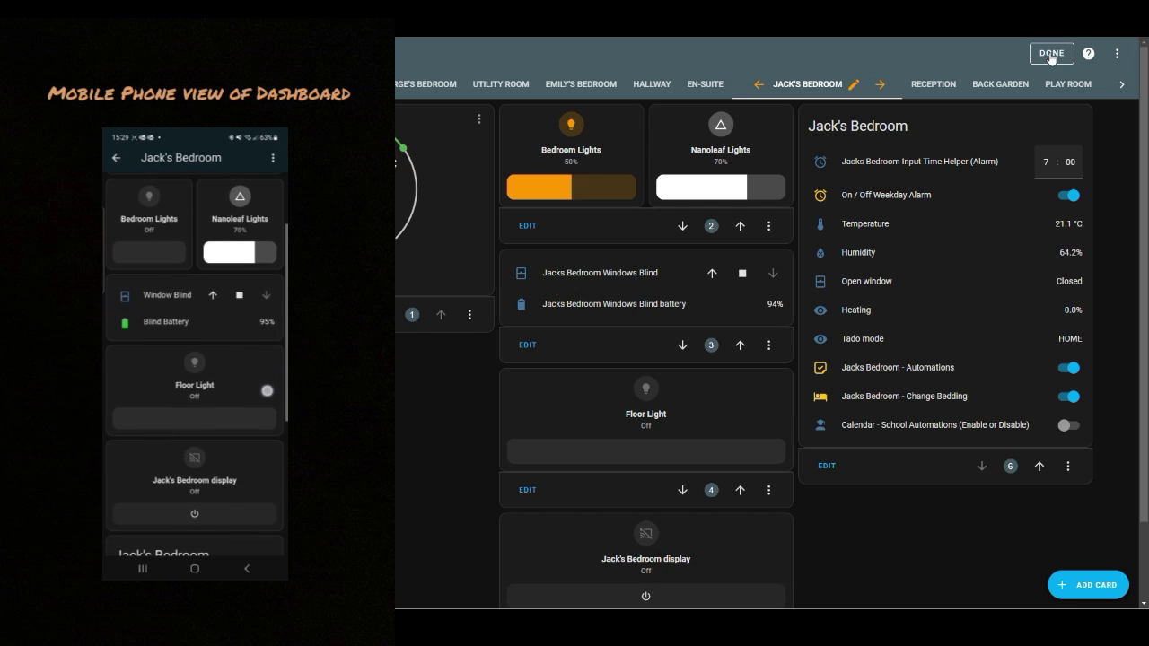
Finish editing the dashboard and open the bedroom blind's details from its card.
left_click(1051, 56)
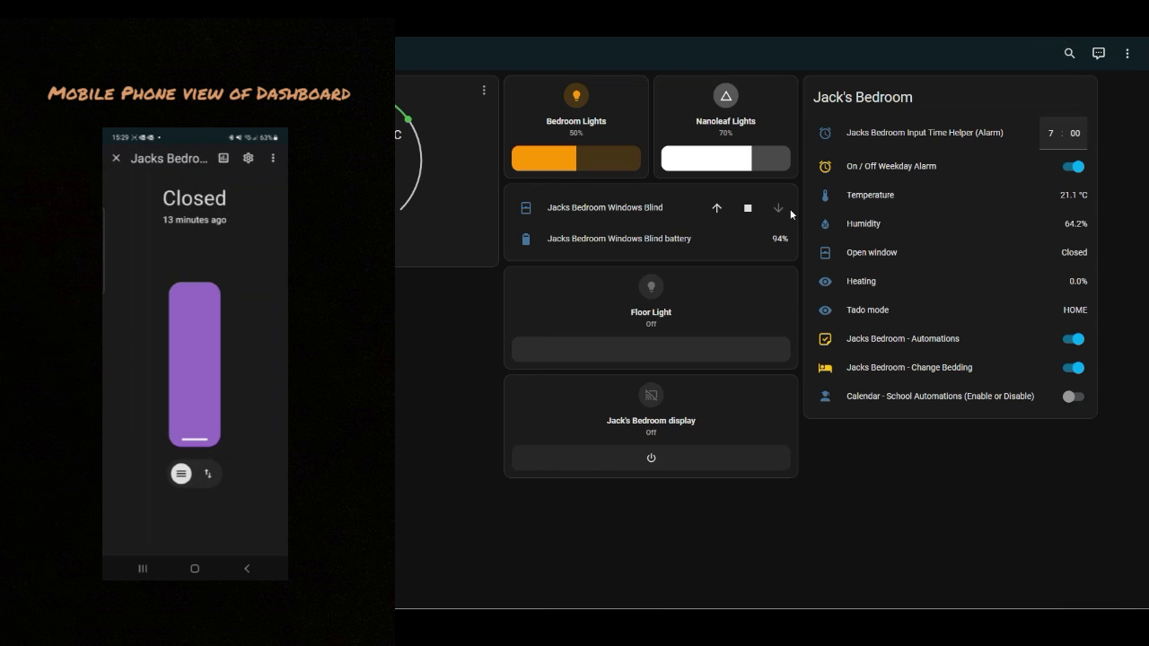
left_click(609, 216)
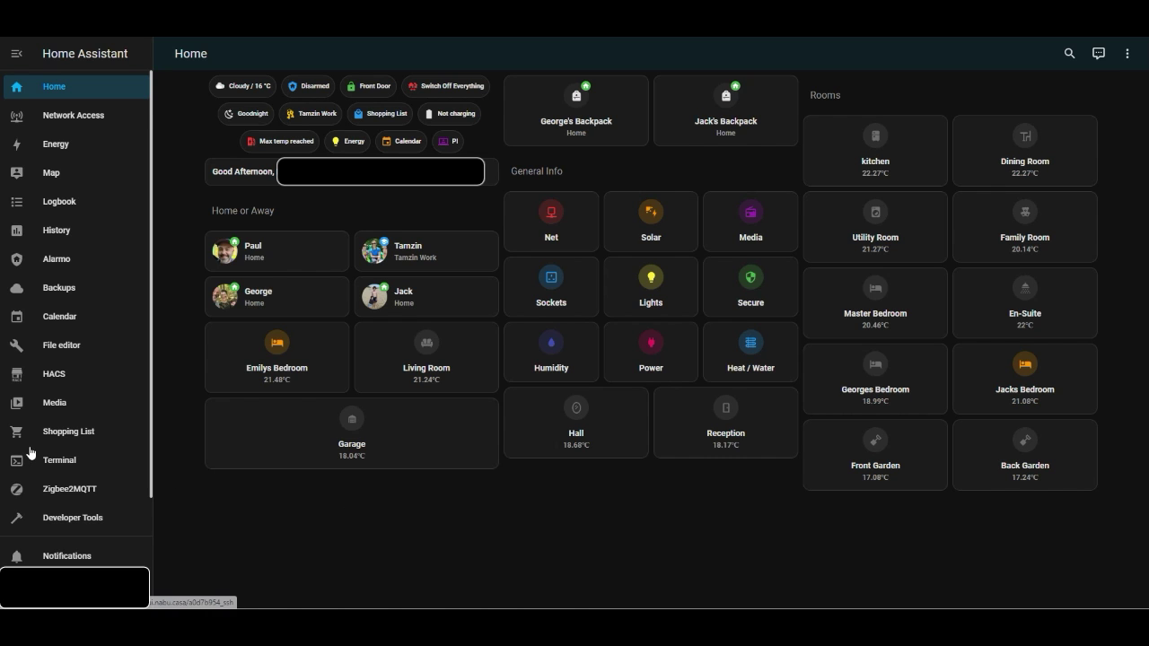
Open the entities exposed to Google Assistant in the voice assistant settings and search them for "window".
scroll(27, 454, "down", 1)
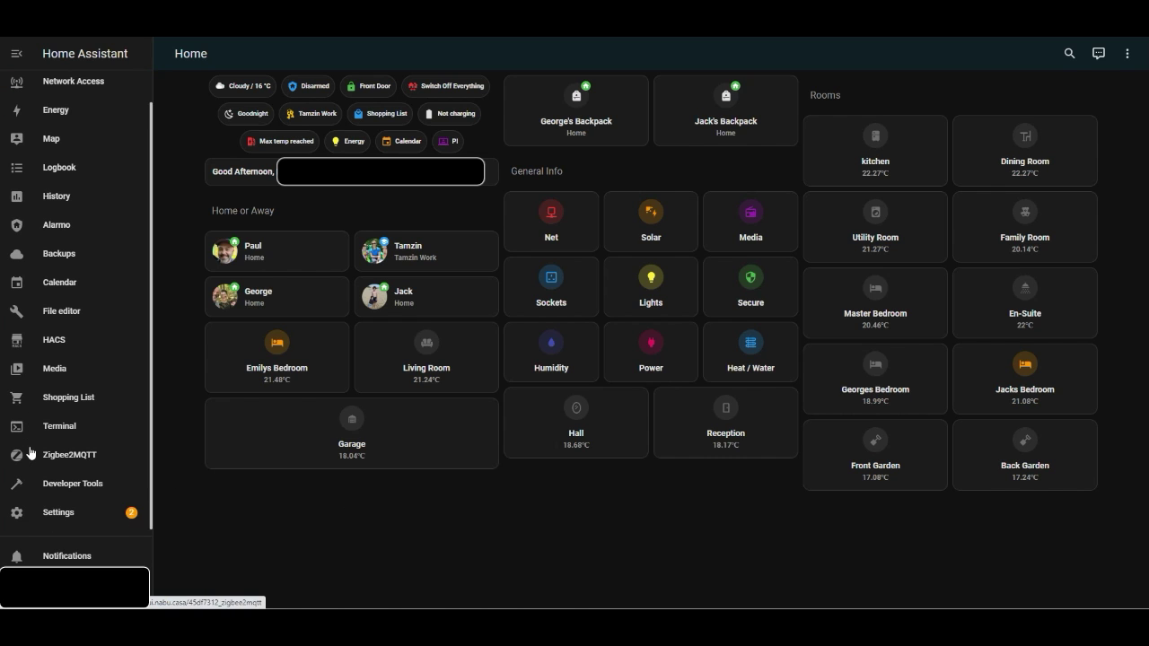
left_click(62, 515)
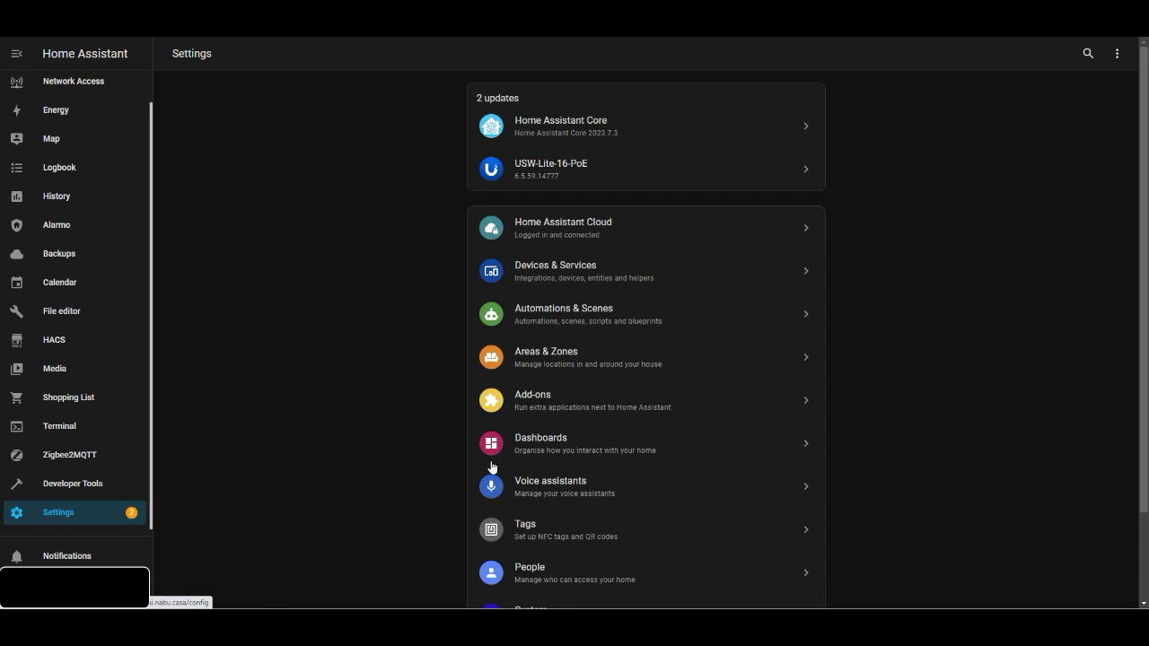
left_click(571, 487)
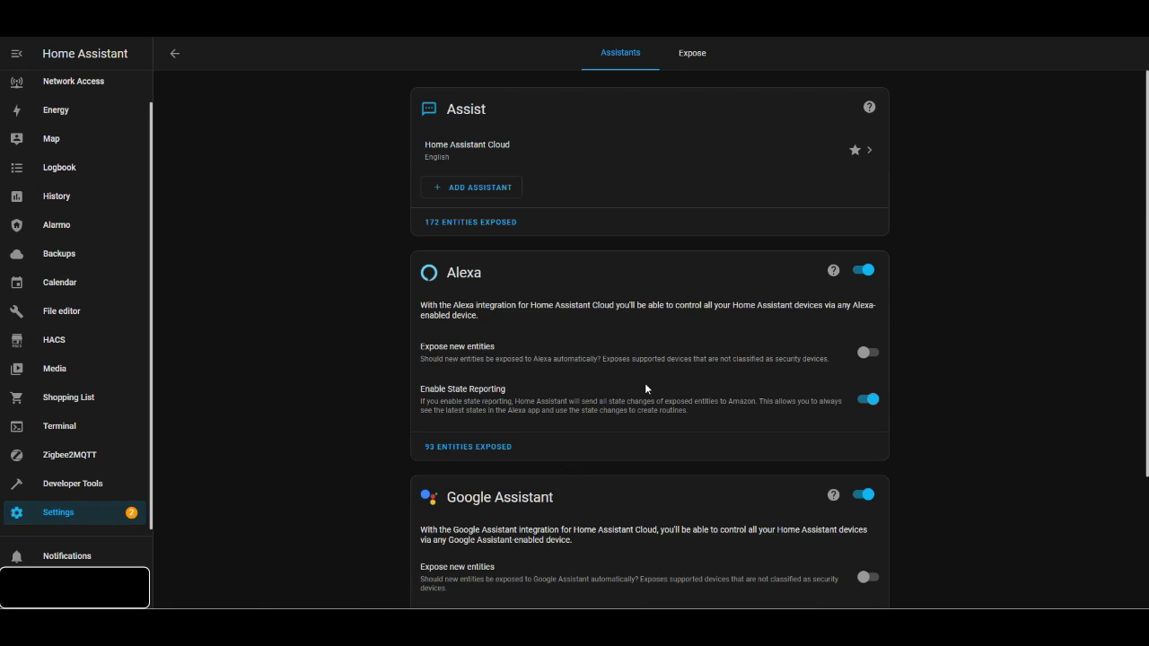
scroll(645, 387, "down", 2)
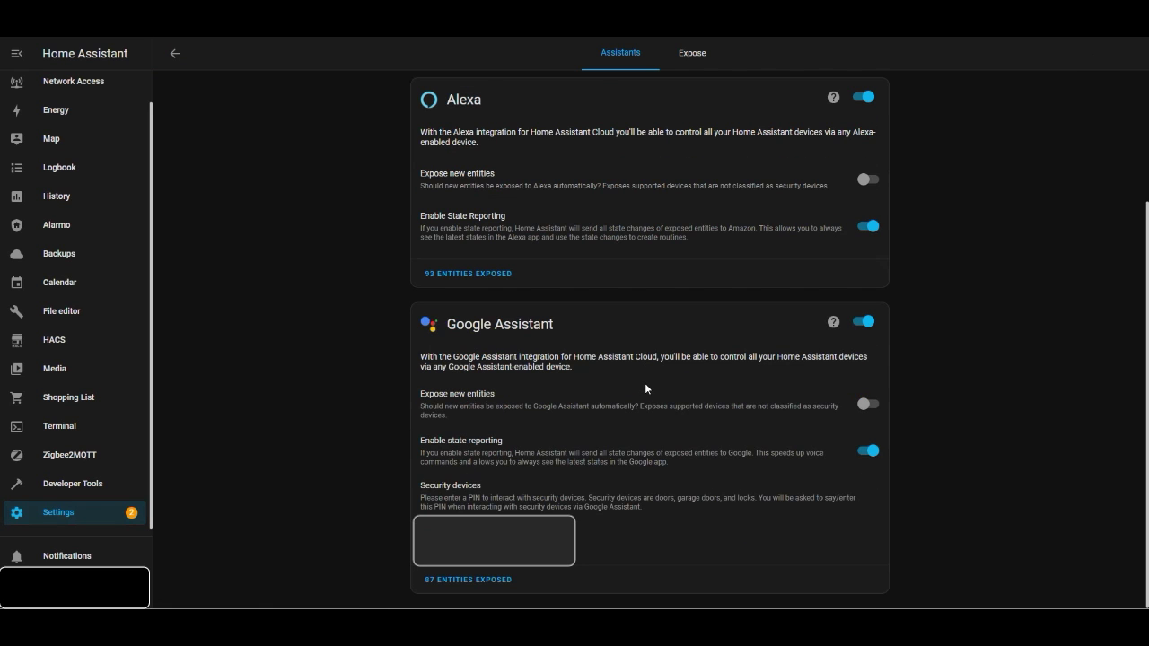
left_click(465, 580)
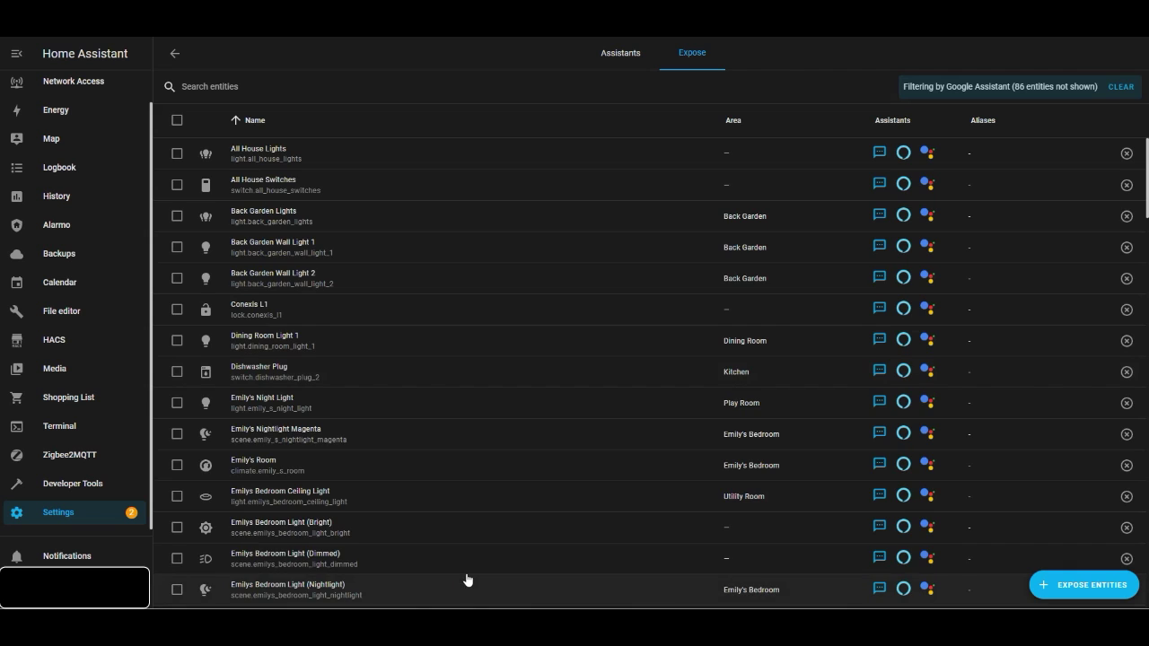
left_click(457, 86)
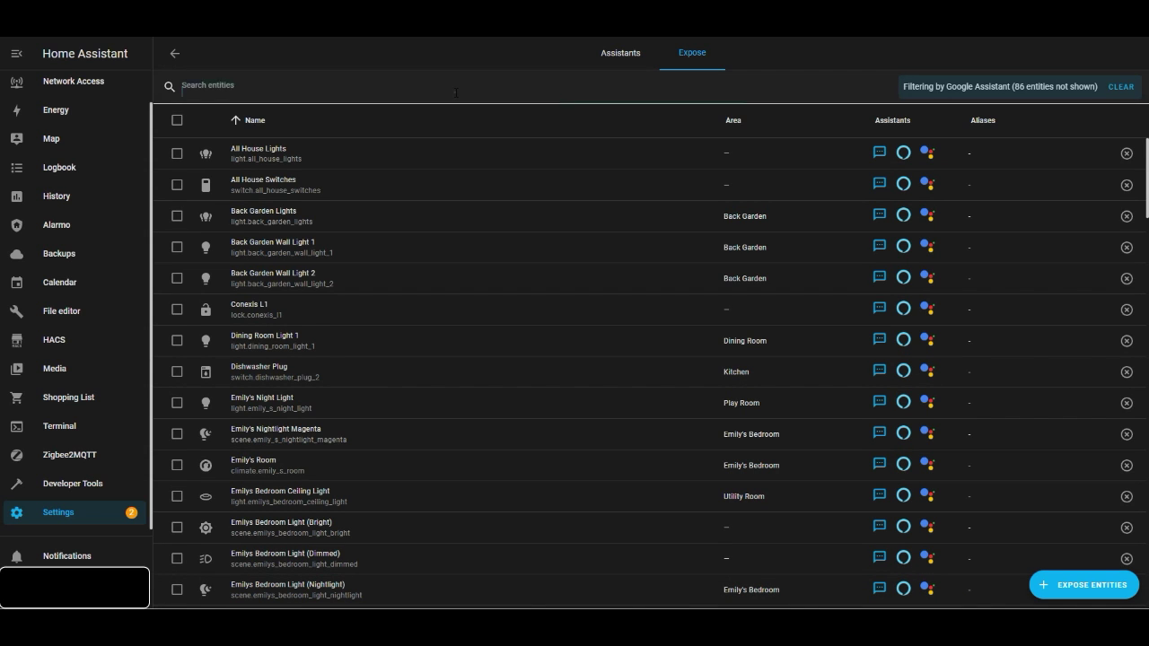
type("window")
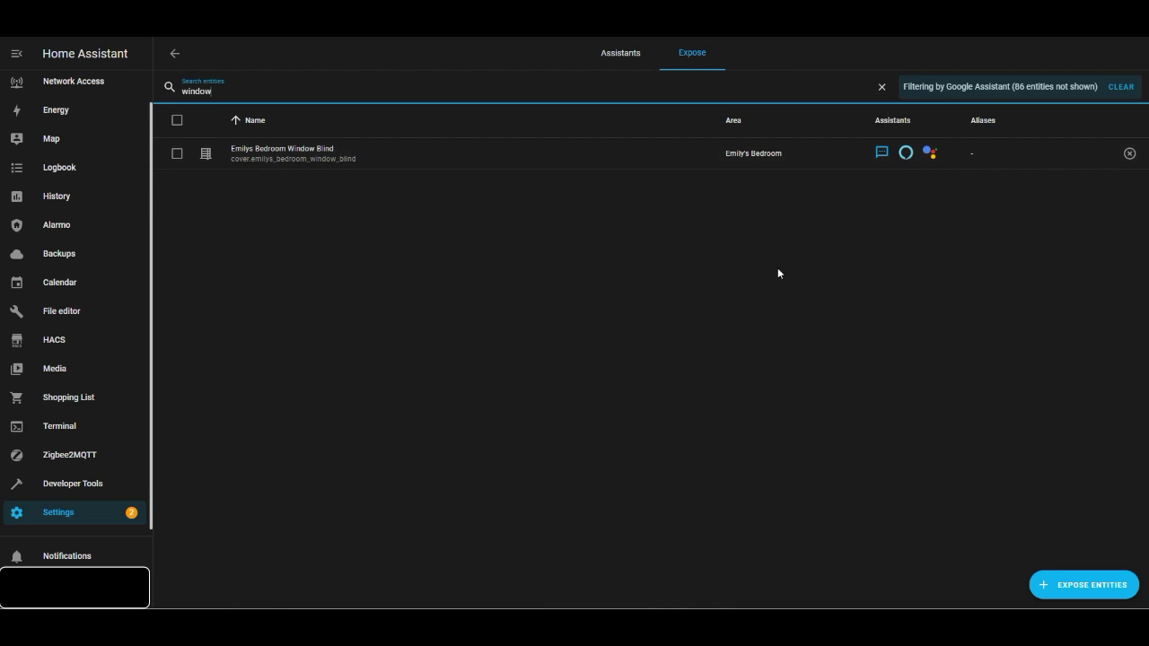
Expose the 'Bedroom Windows Blind' cover entity of this child's bedroom to Google Assistant.
left_click(1054, 585)
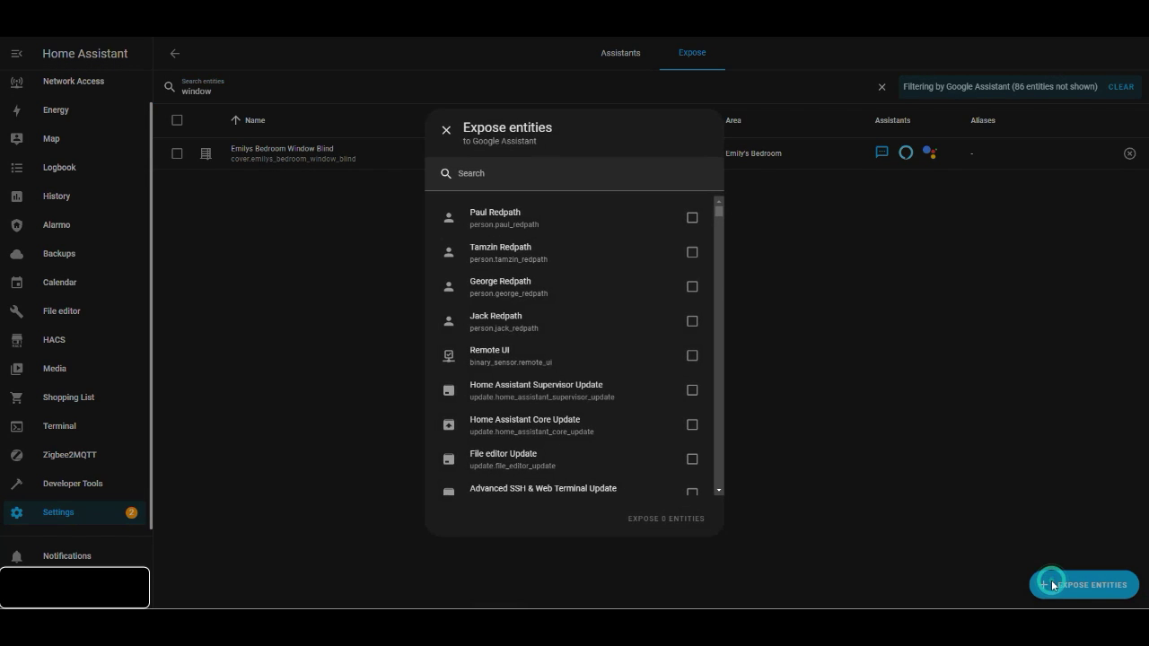
left_click(555, 173)
type("window")
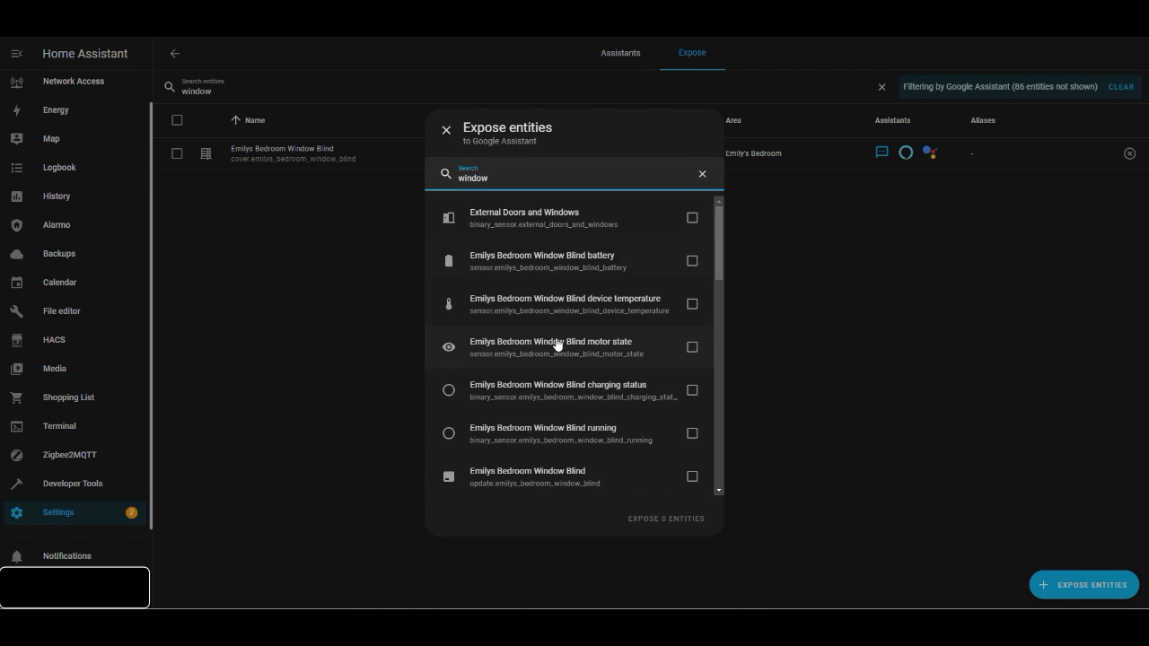
scroll(554, 341, "down", 2)
scroll(557, 344, "down", 5)
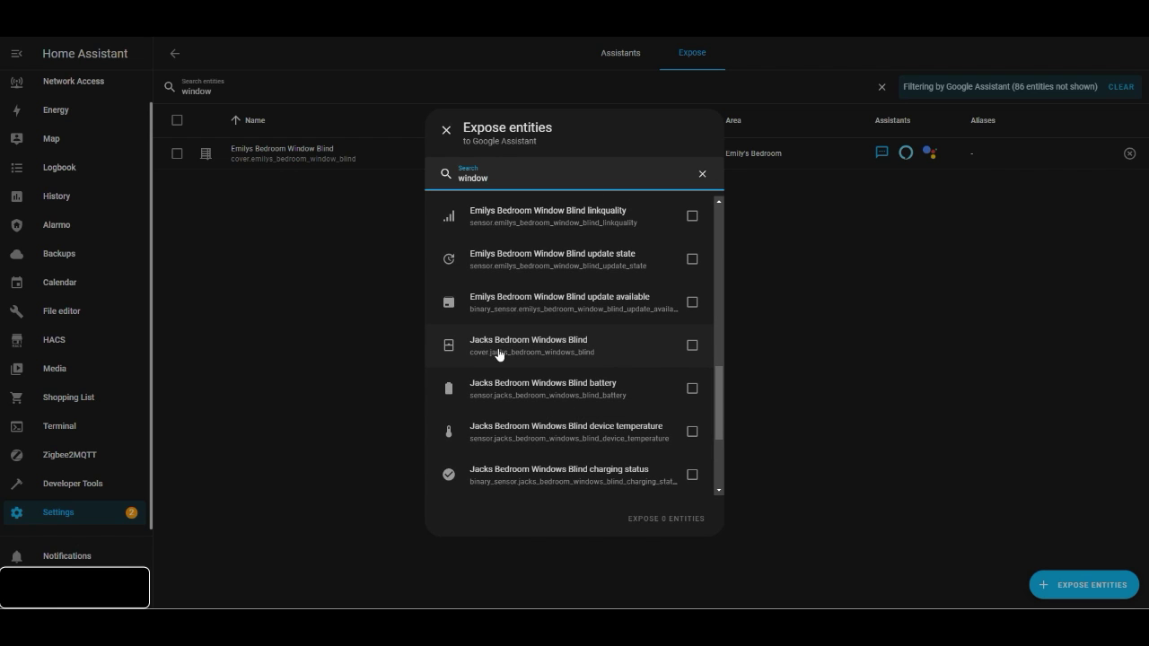
left_click(691, 350)
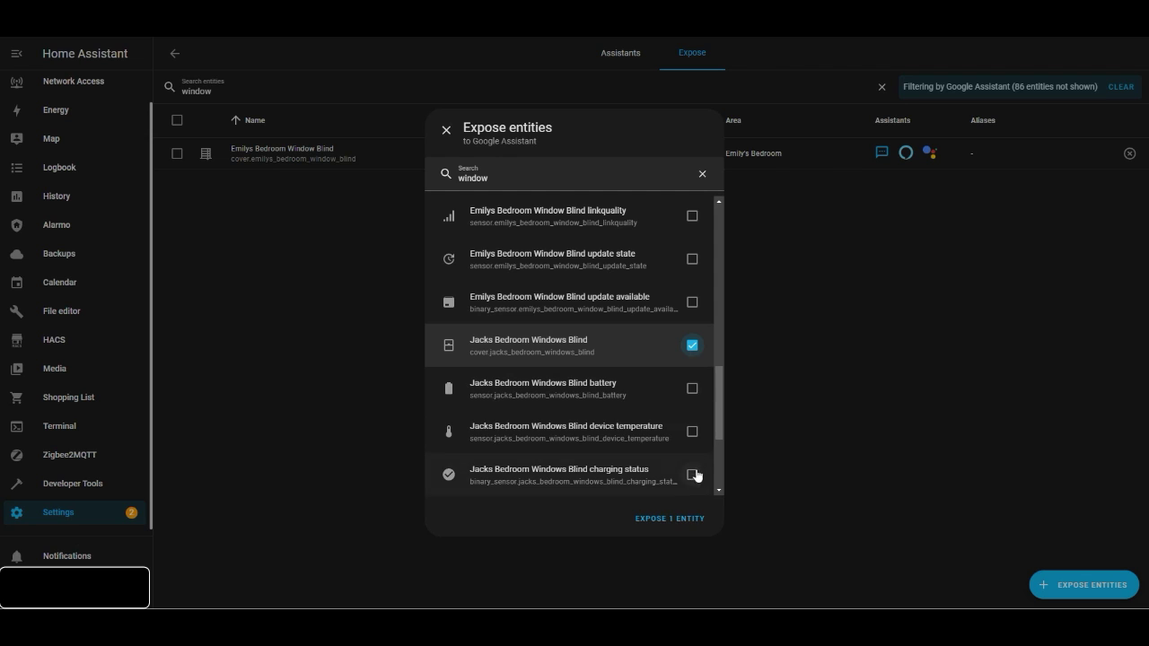
left_click(675, 520)
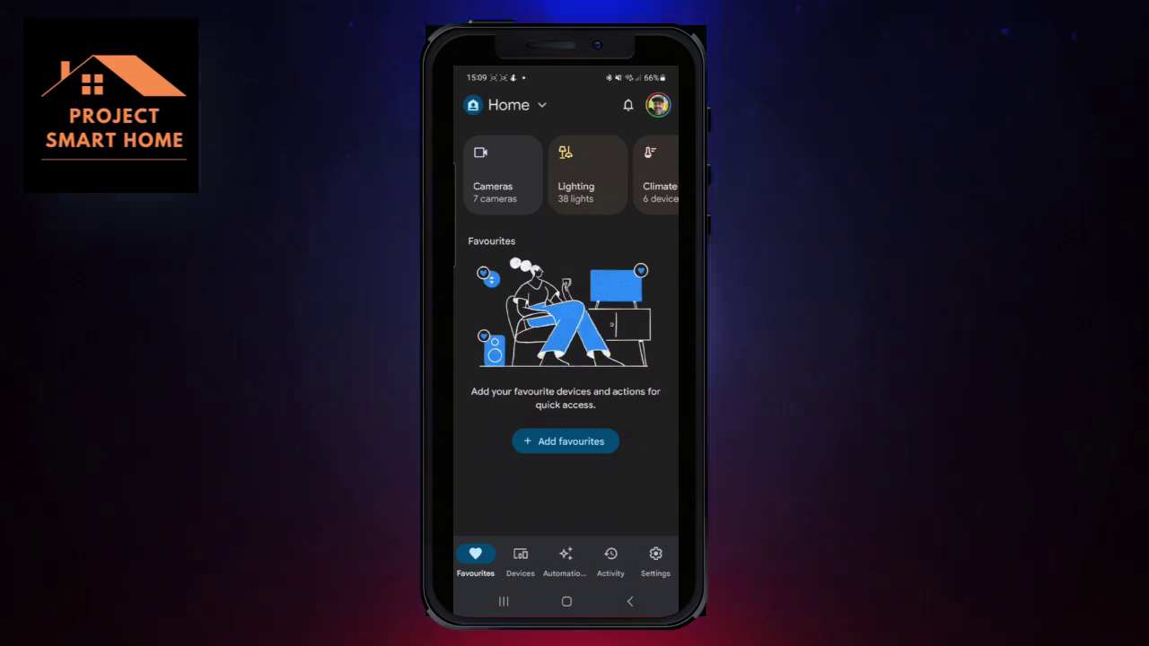
In the Google Home app, find the newly linked bedroom blind among the devices and open its device settings.
left_click(520, 558)
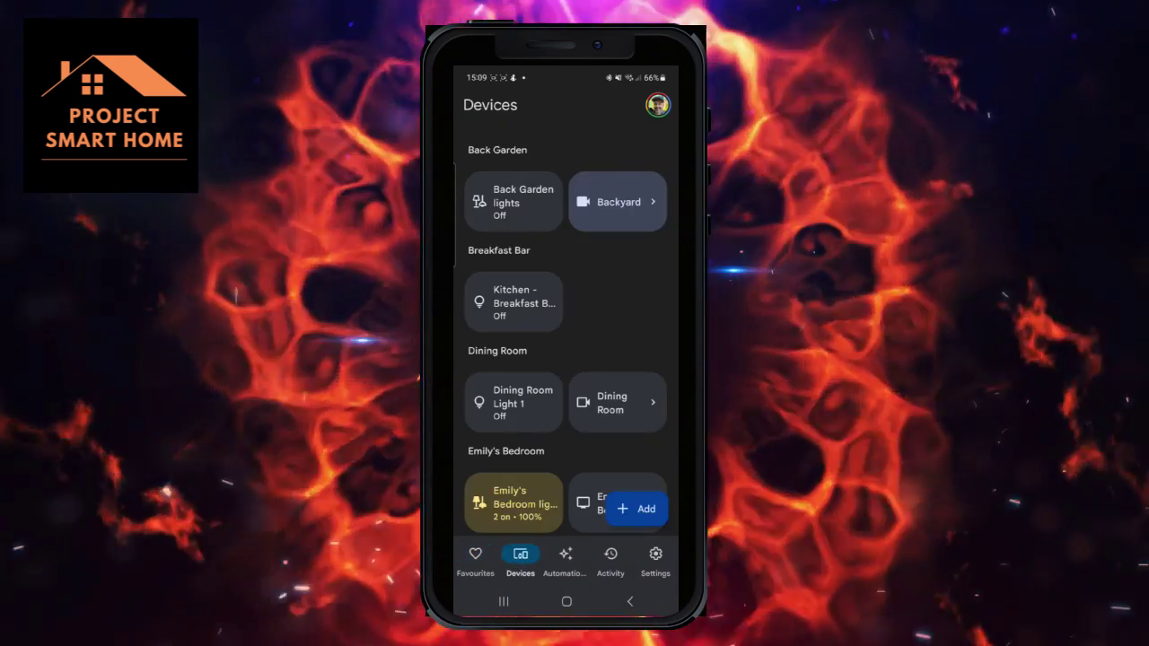
scroll(652, 367, "down", 3)
scroll(652, 368, "down", 10)
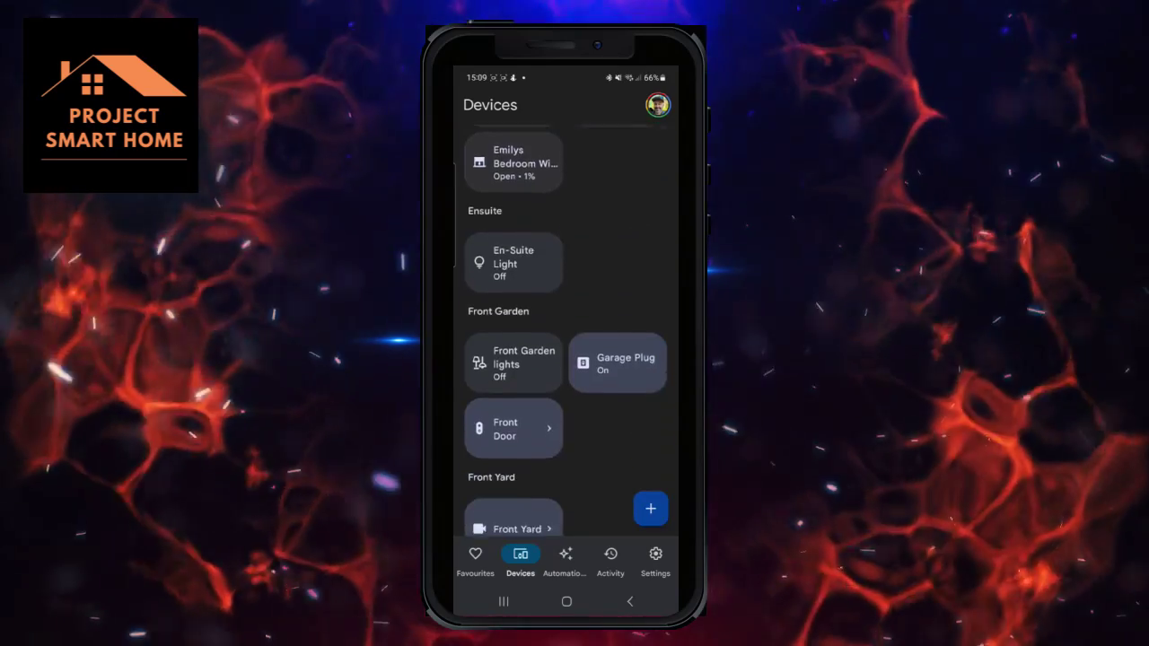
scroll(647, 361, "down", 10)
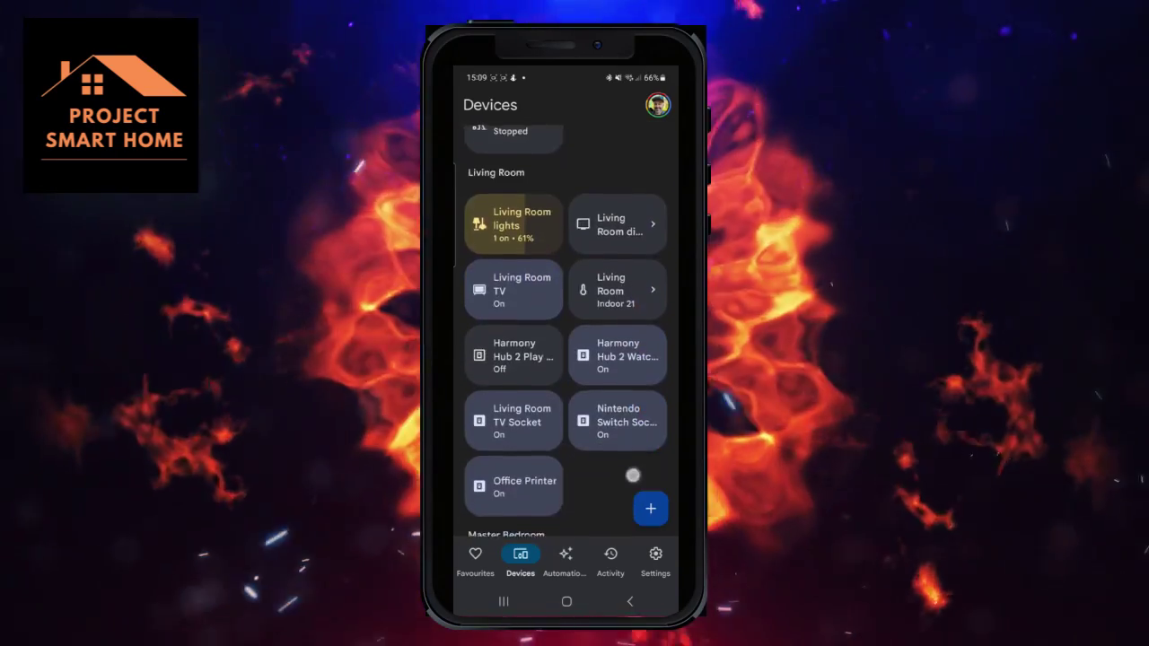
scroll(634, 372, "down", 10)
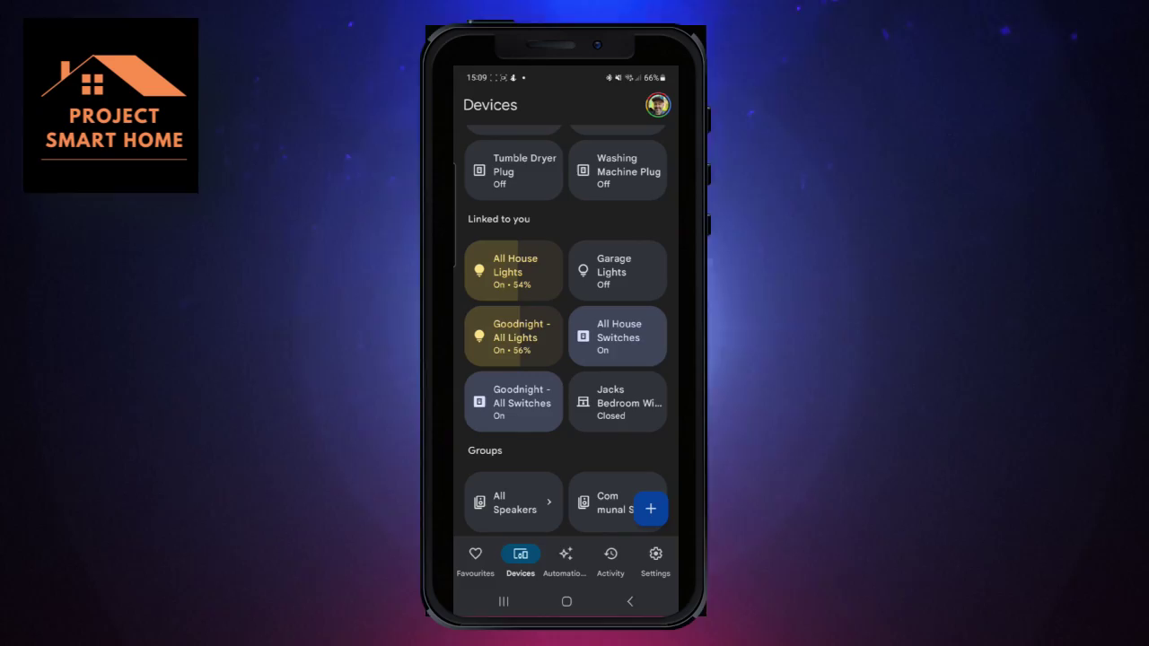
left_click(641, 411)
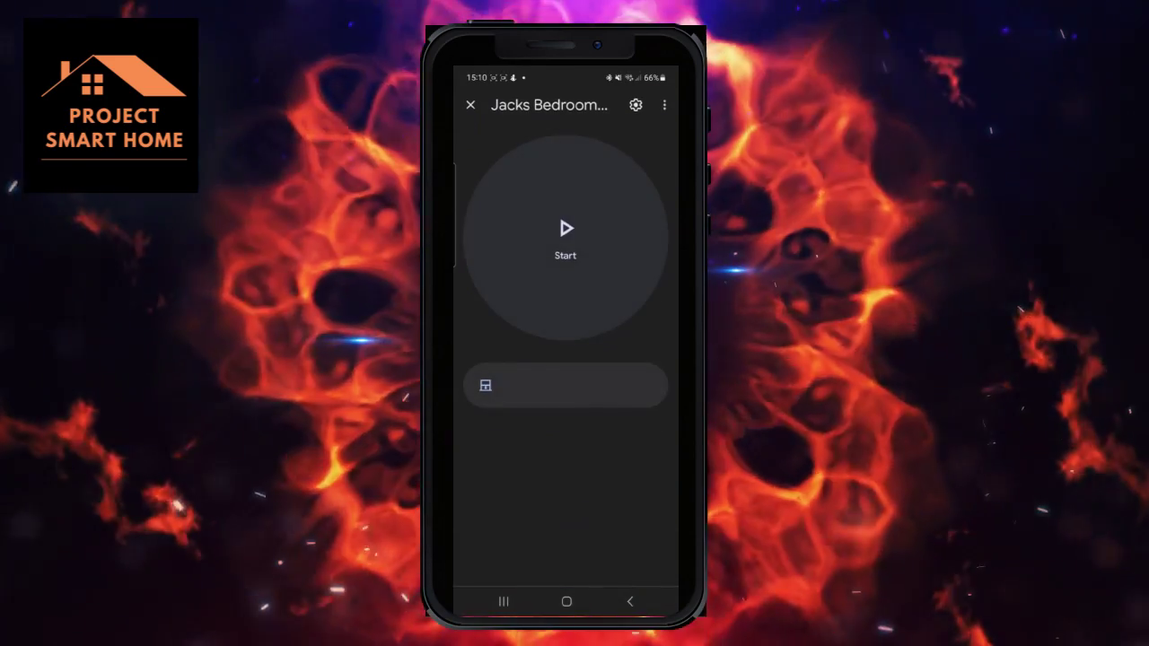
left_click(636, 105)
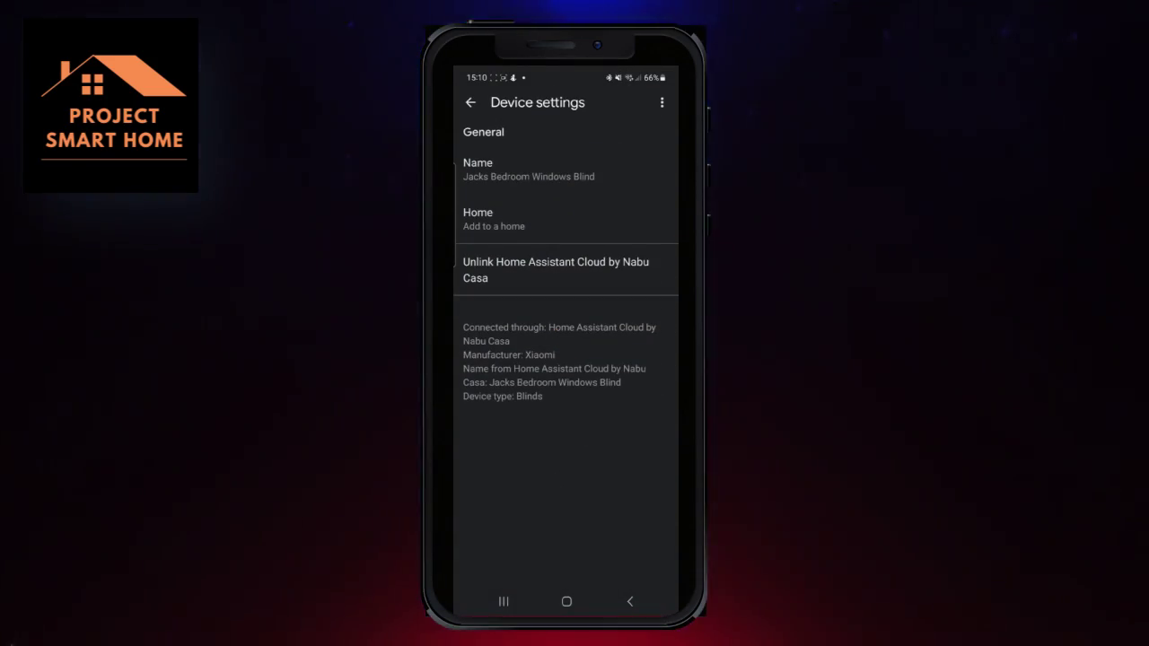
Move the blind into the preselected home and assign it to this child's bedroom.
left_click(495, 220)
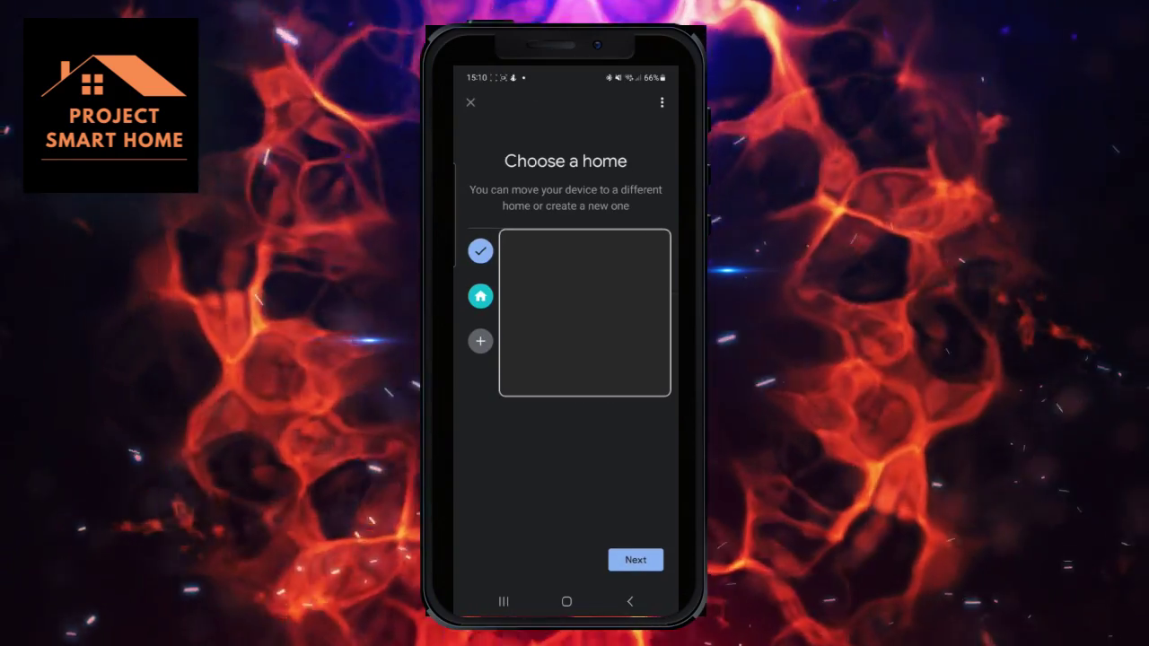
left_click(635, 560)
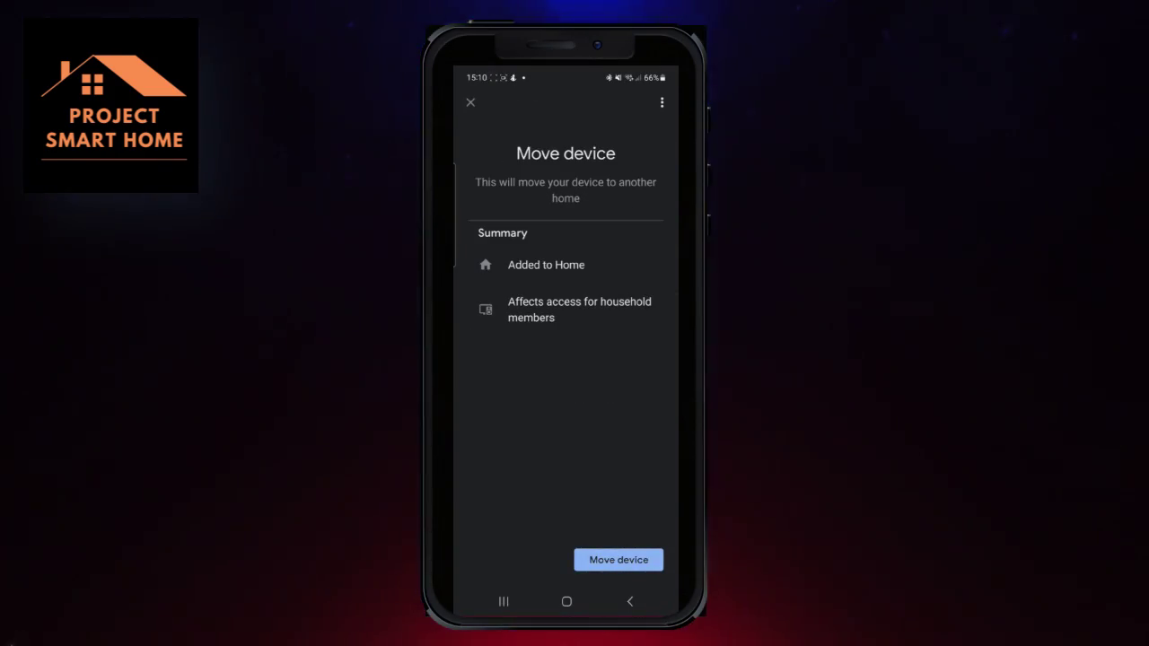
left_click(618, 559)
left_click_drag(630, 444, 650, 335)
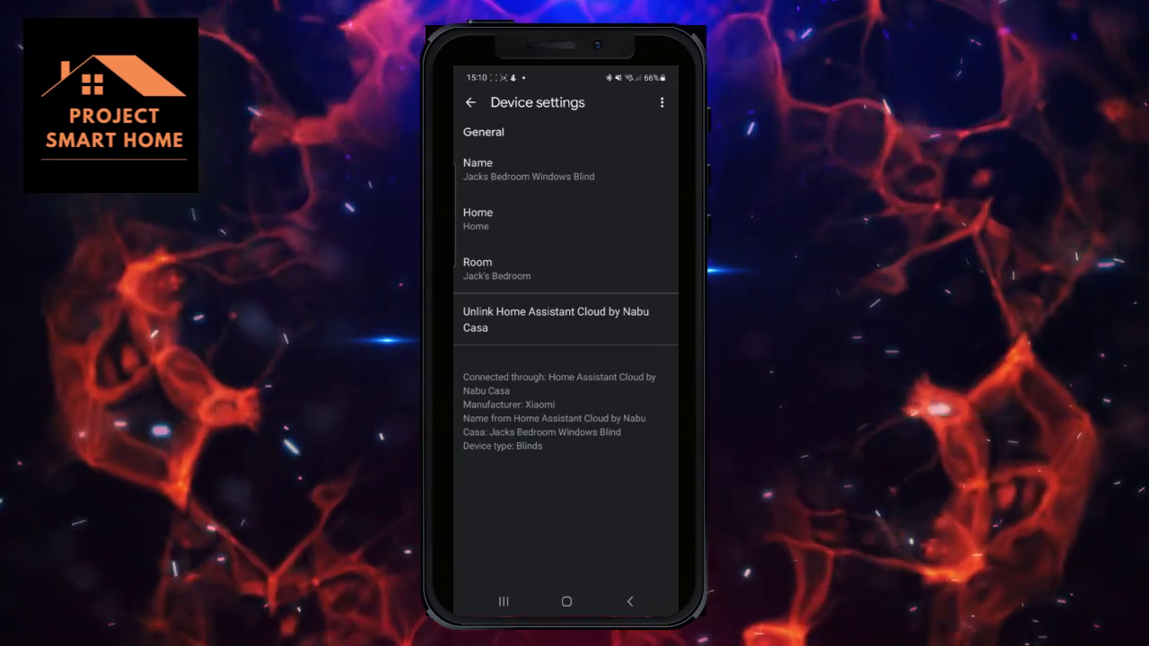
Leave the blind's device settings without unlinking Home Assistant Cloud by Nabu Casa and return to the devices list.
left_click(562, 328)
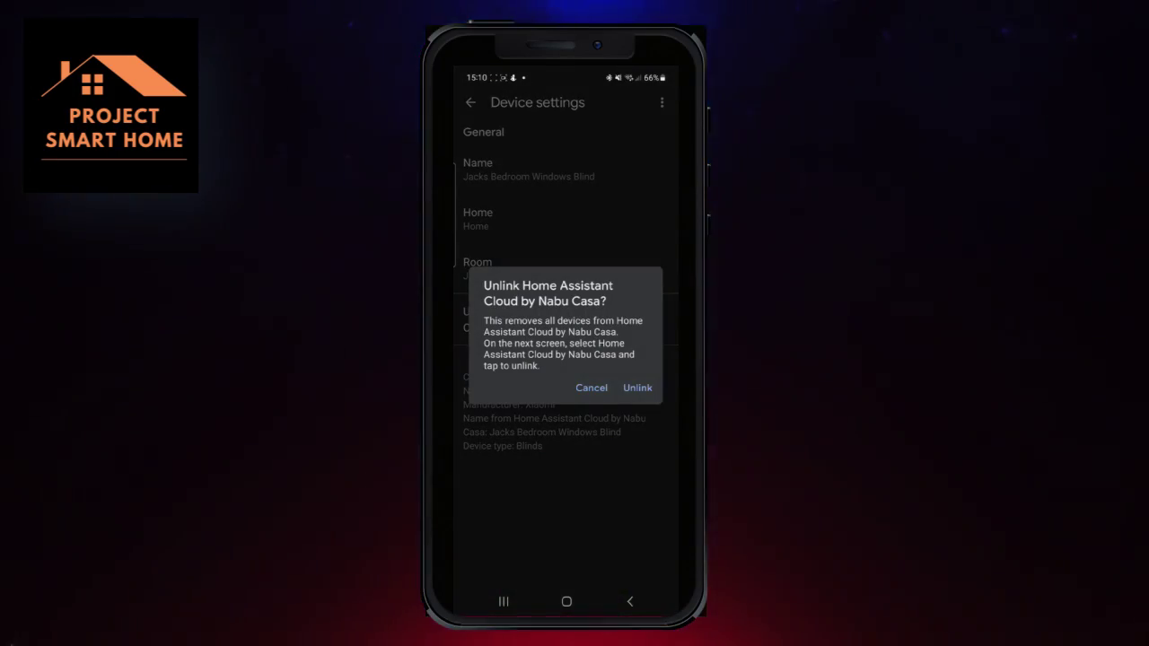
key("Escape")
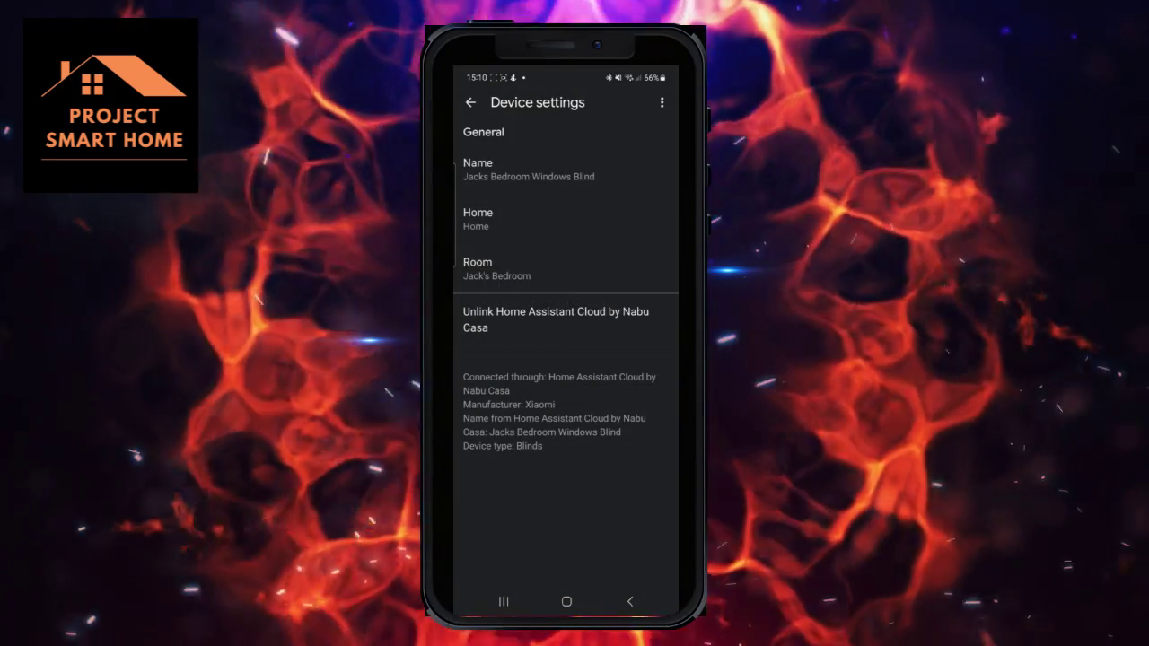
left_click(470, 103)
left_click(470, 104)
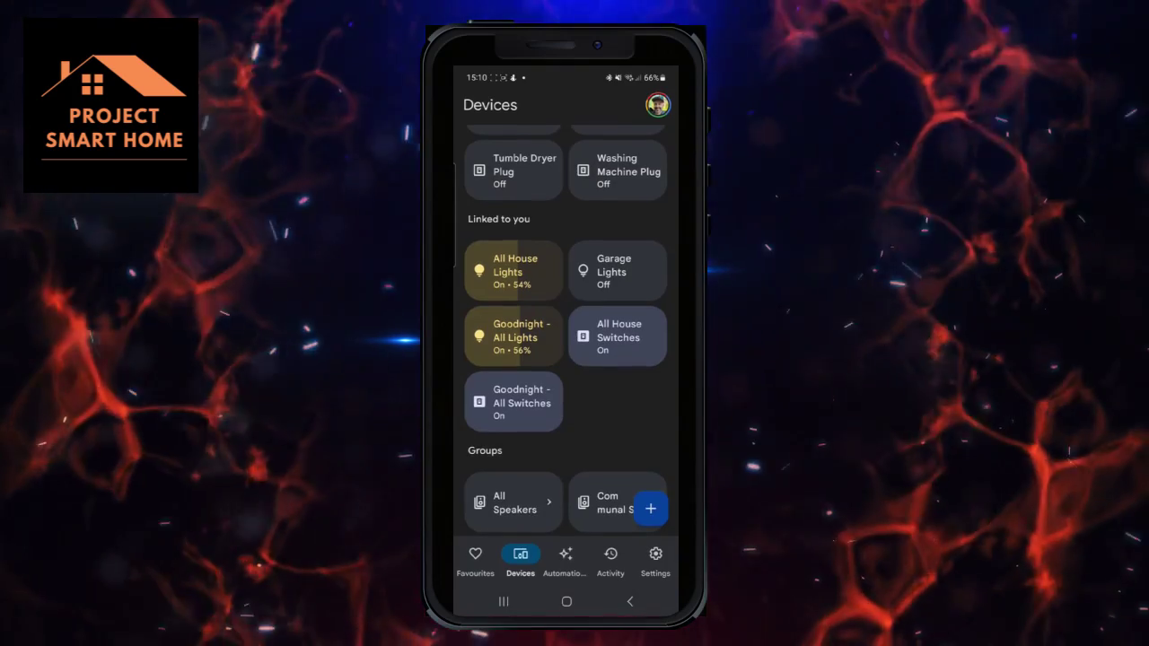
Find the blind under this child's bedroom in the devices list, open its controls and slightly adjust its position.
scroll(587, 407, "up", 15)
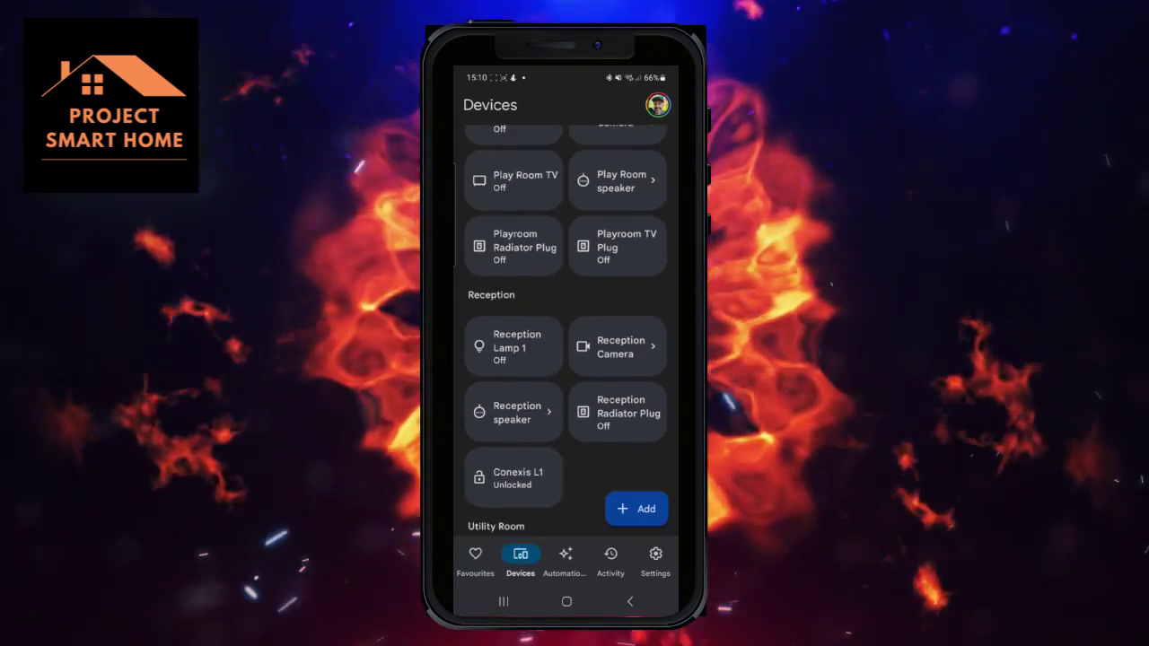
scroll(634, 469, "up", 15)
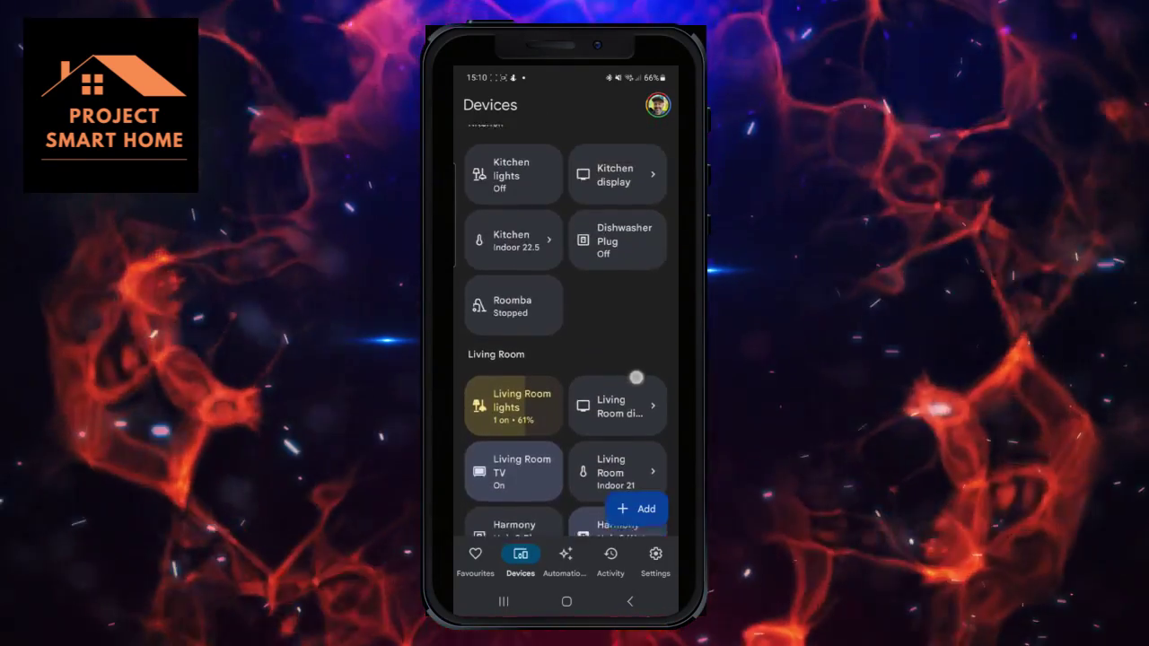
scroll(662, 283, "up", 5)
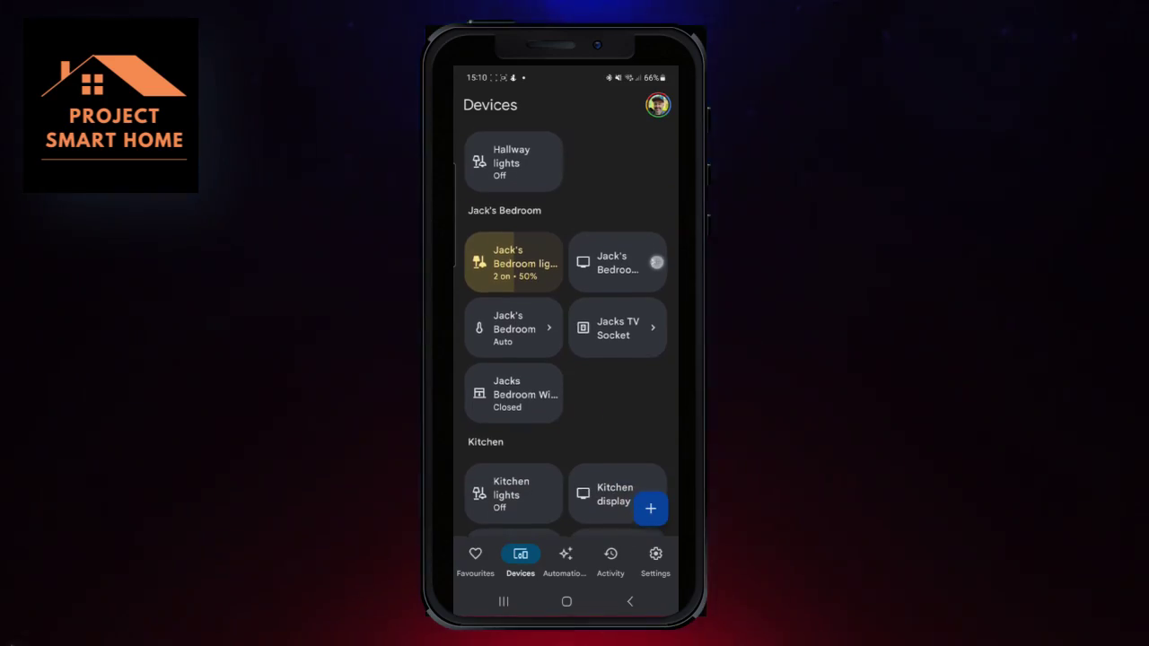
scroll(566, 341, "down", 1)
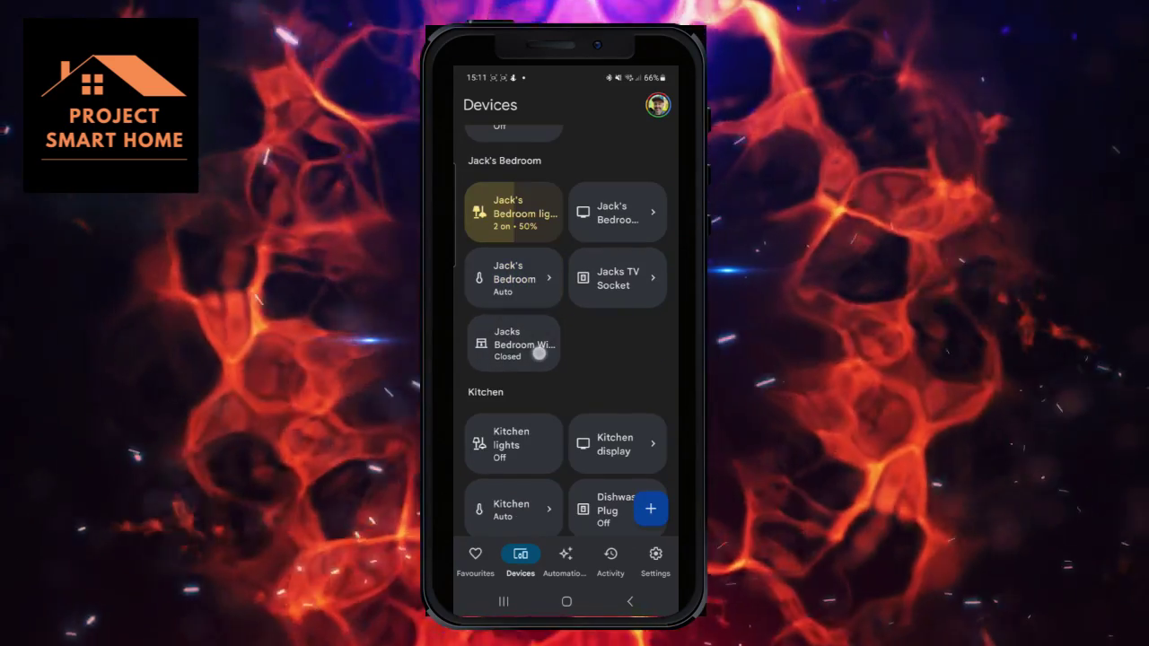
left_click(538, 353)
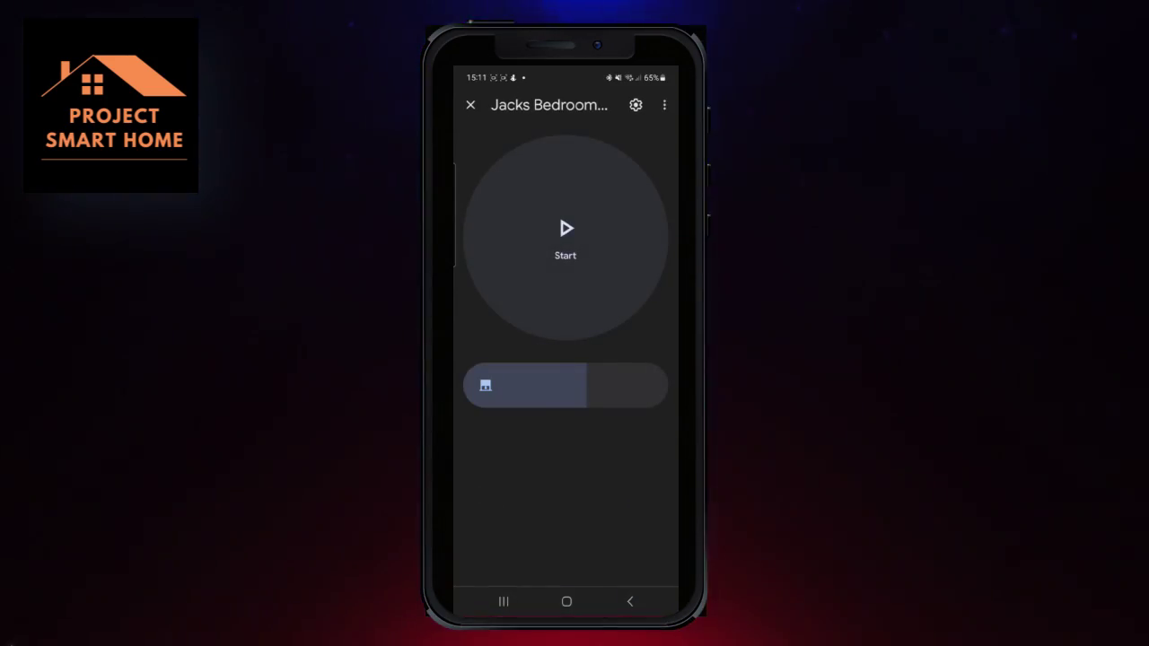
left_click_drag(584, 406, 568, 406)
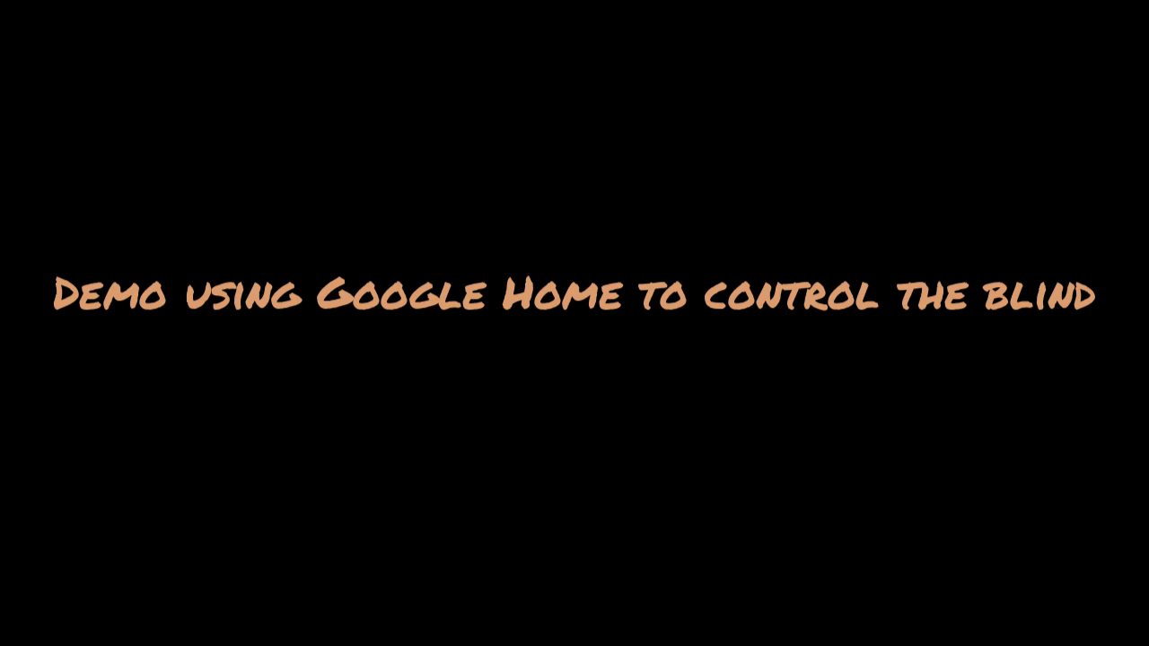